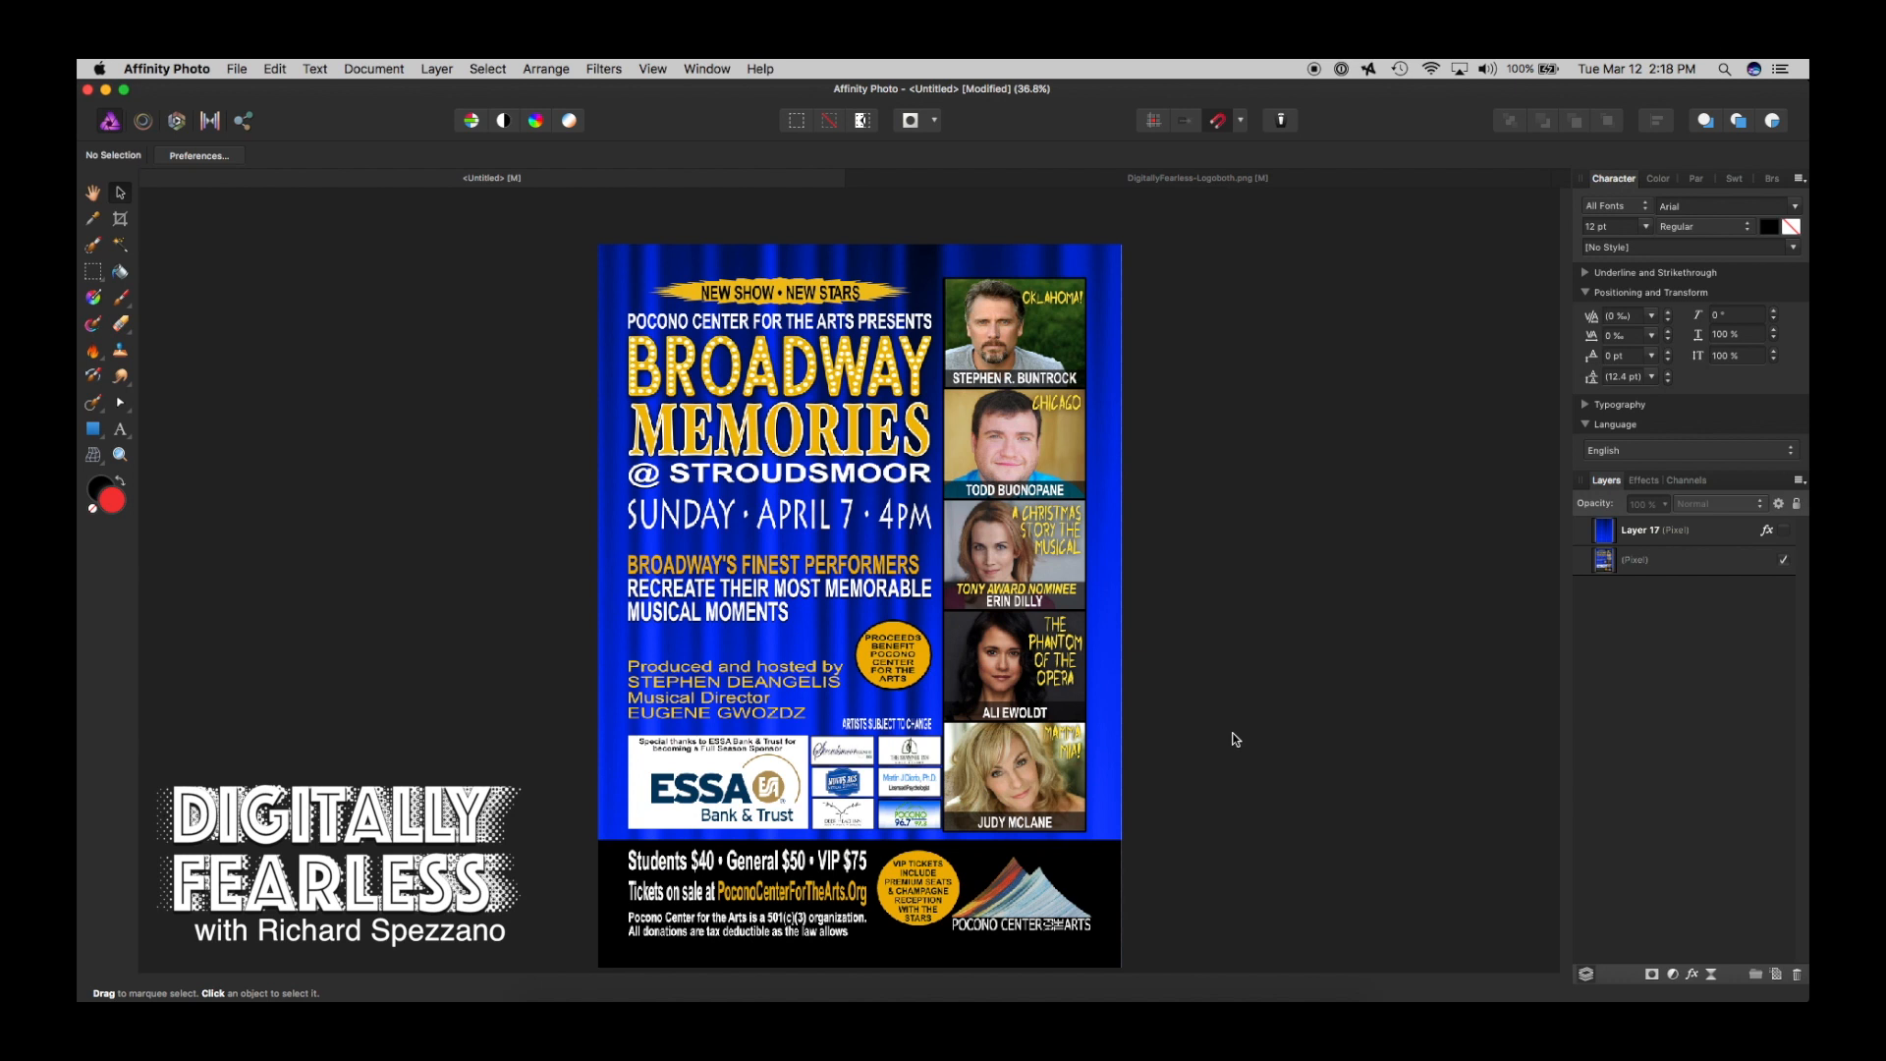
- Show only the blue curtain background, hiding the finished poster layer, and add an empty pixel layer above it
{"action": "left_click", "coordinate": [1784, 531]}
{"action": "left_click", "coordinate": [1784, 560]}
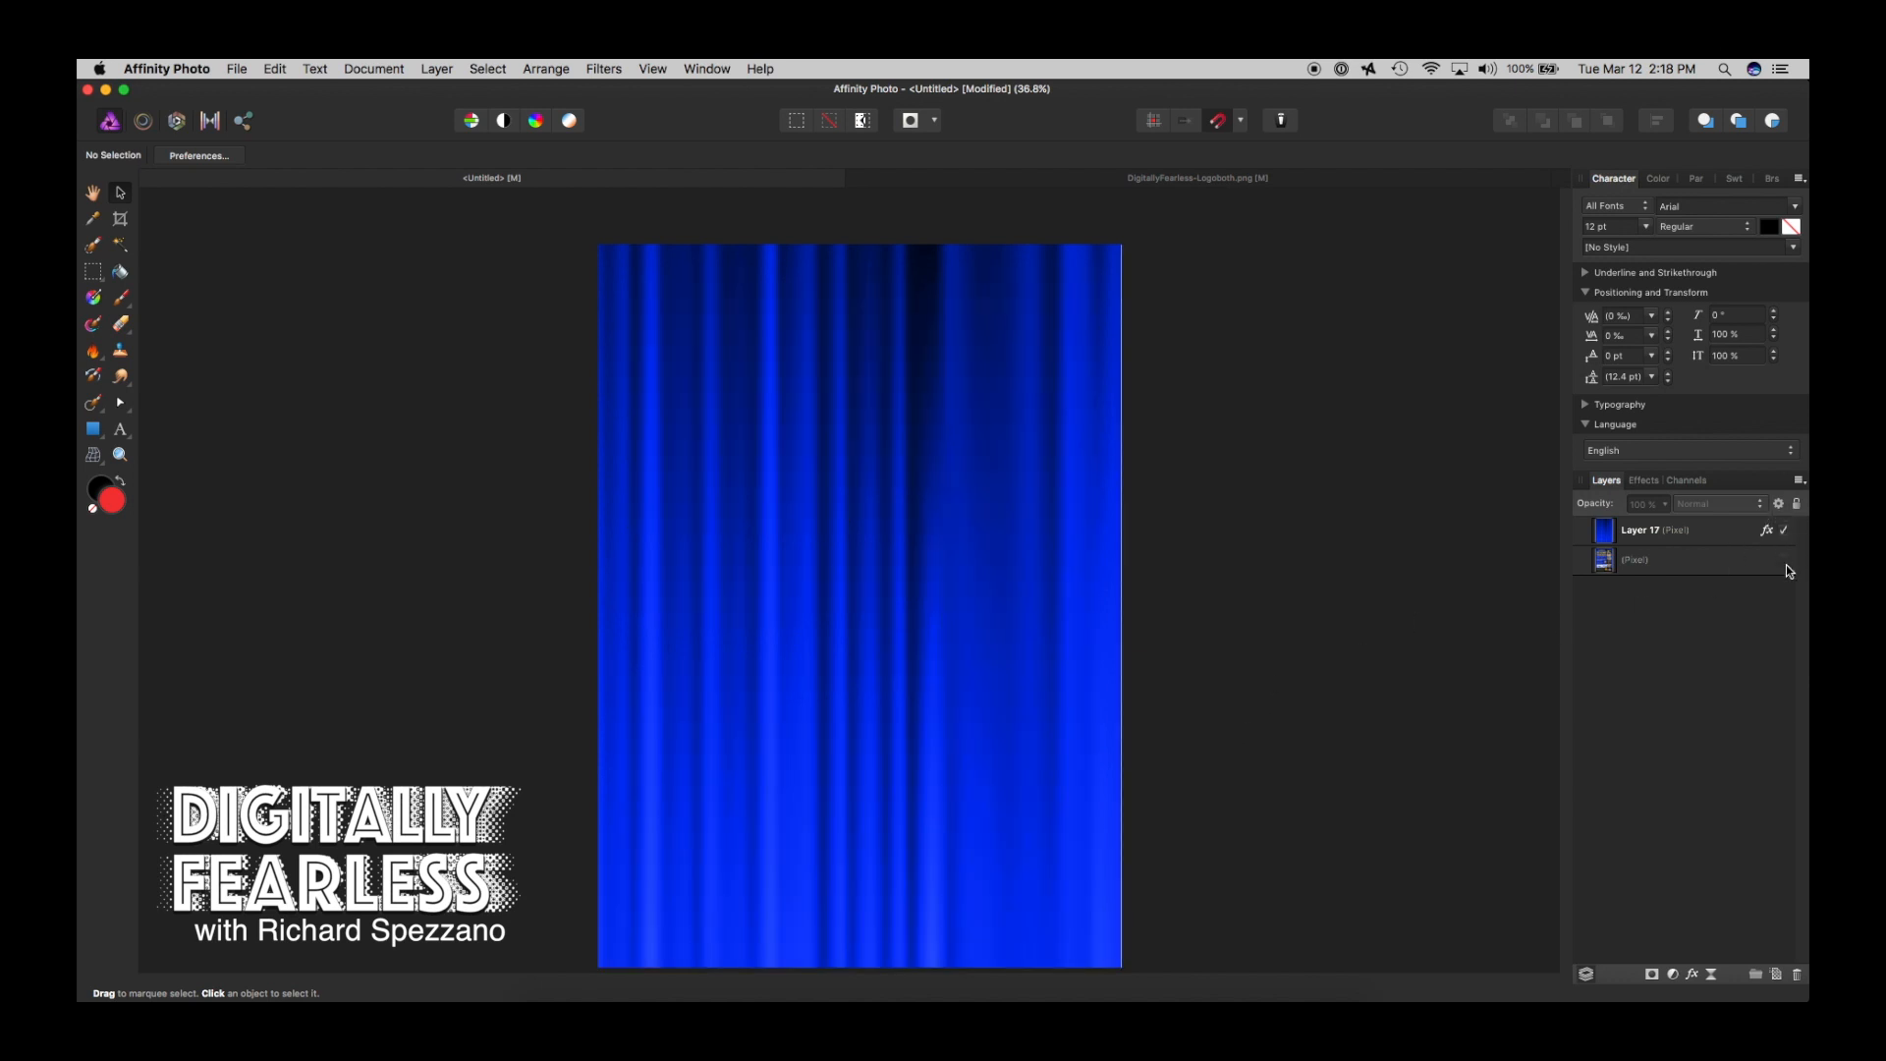
{"action": "left_click", "coordinate": [1776, 975]}
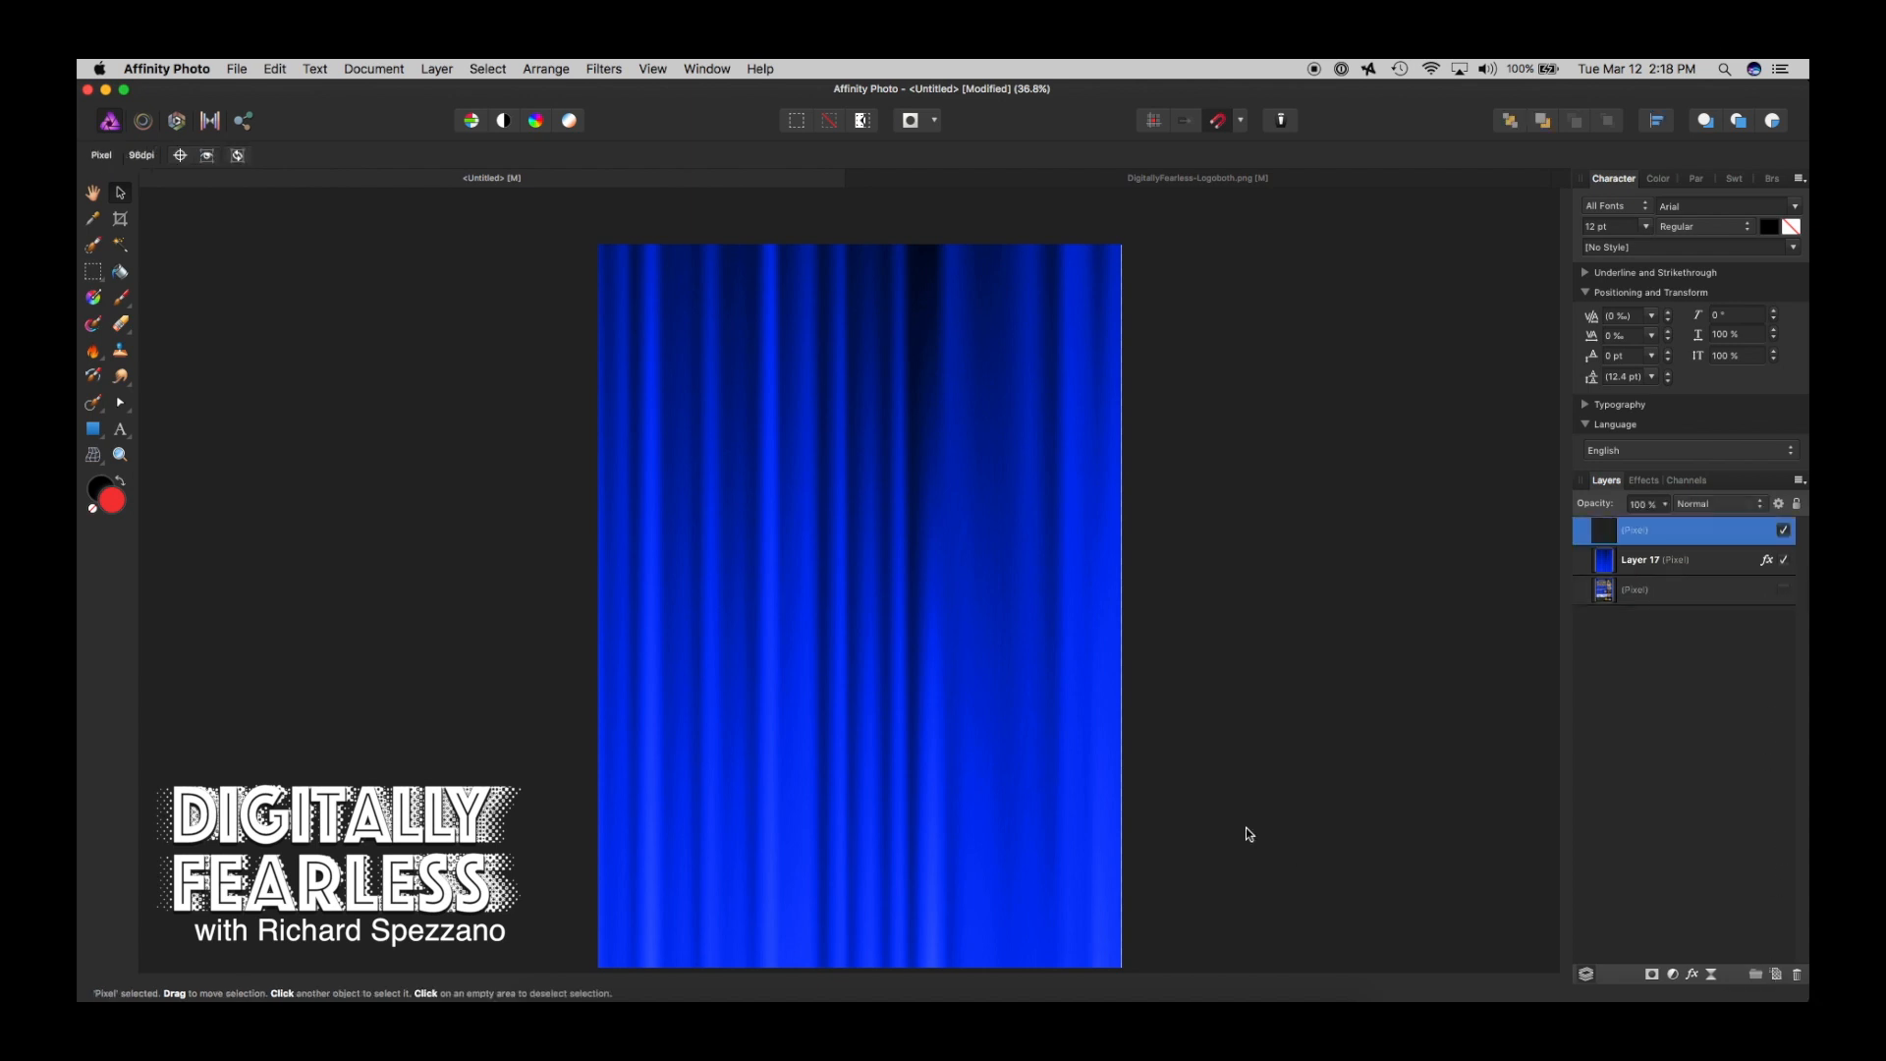
- Fill a rectangular marquee near the poster's lower right corner with red and clear the selection
{"action": "left_click", "coordinate": [92, 273]}
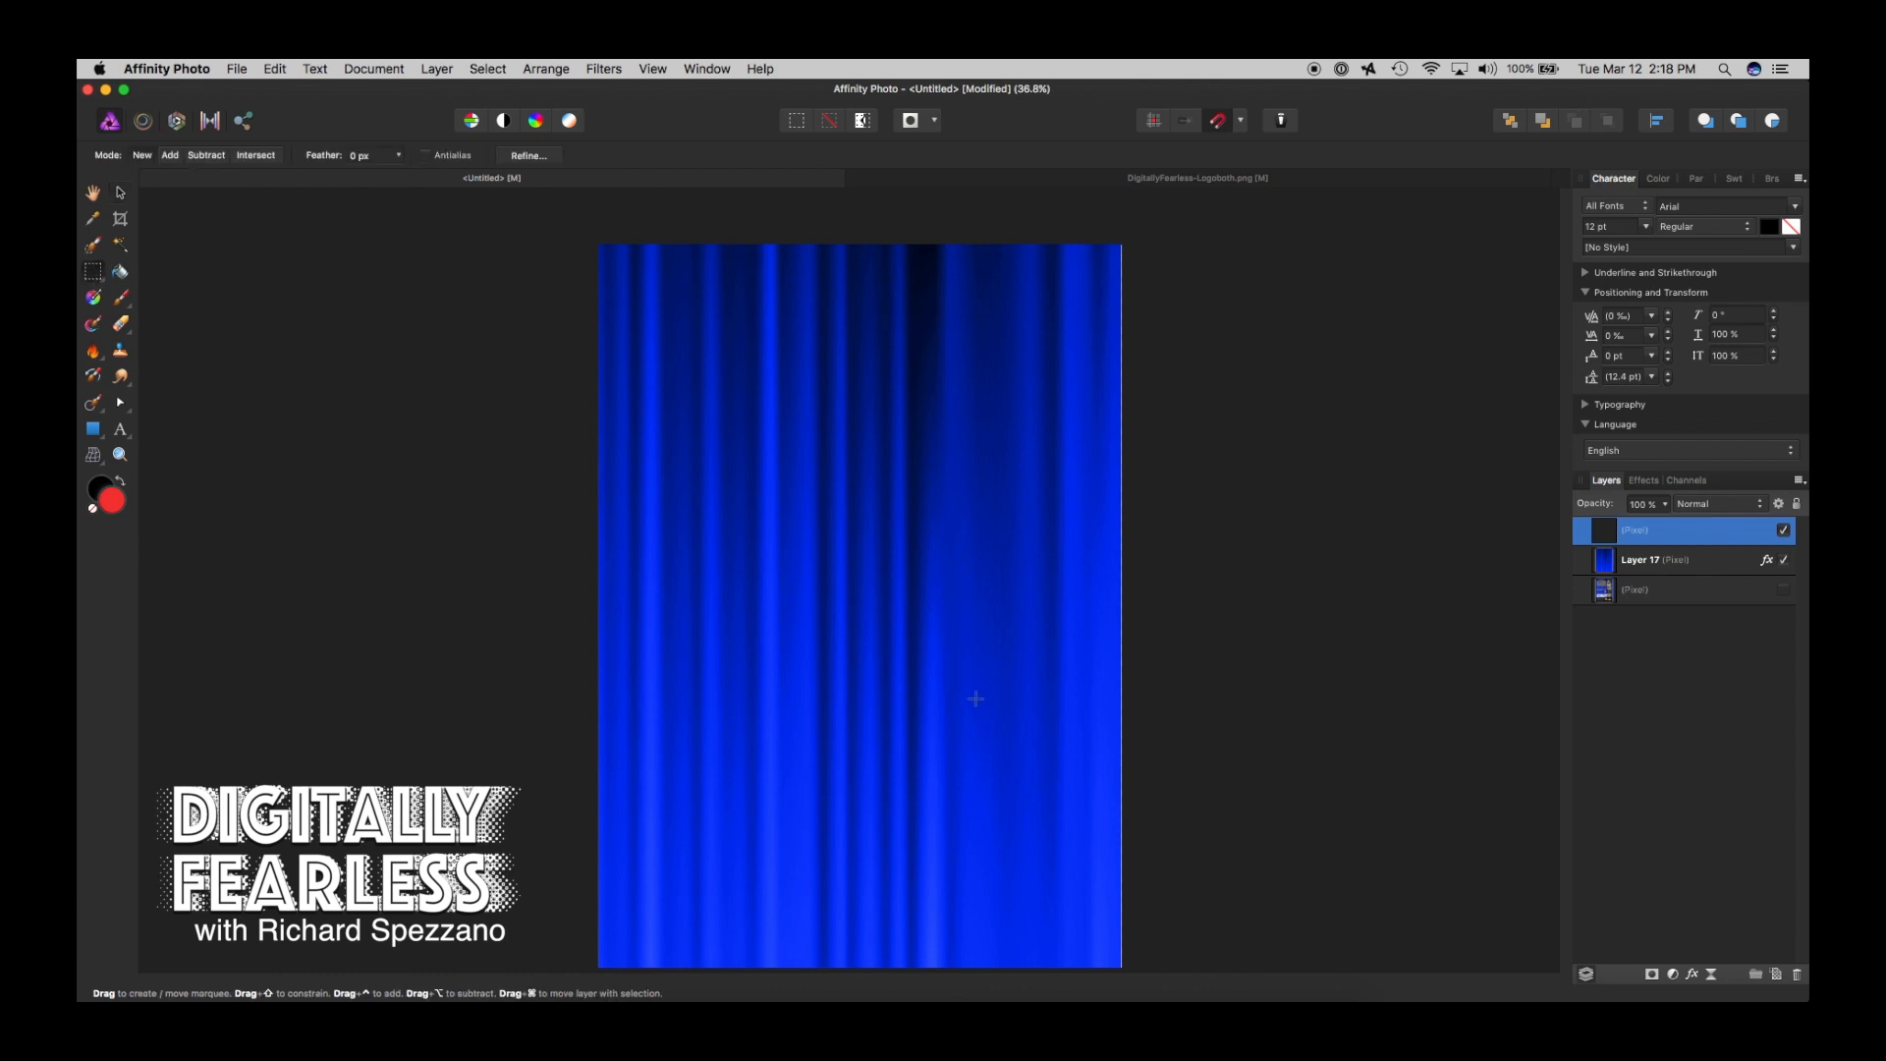
{"action": "left_click_drag", "start_coordinate": [971, 750], "coordinate": [1095, 895]}
{"action": "left_click", "coordinate": [120, 272]}
{"action": "left_click", "coordinate": [1032, 825]}
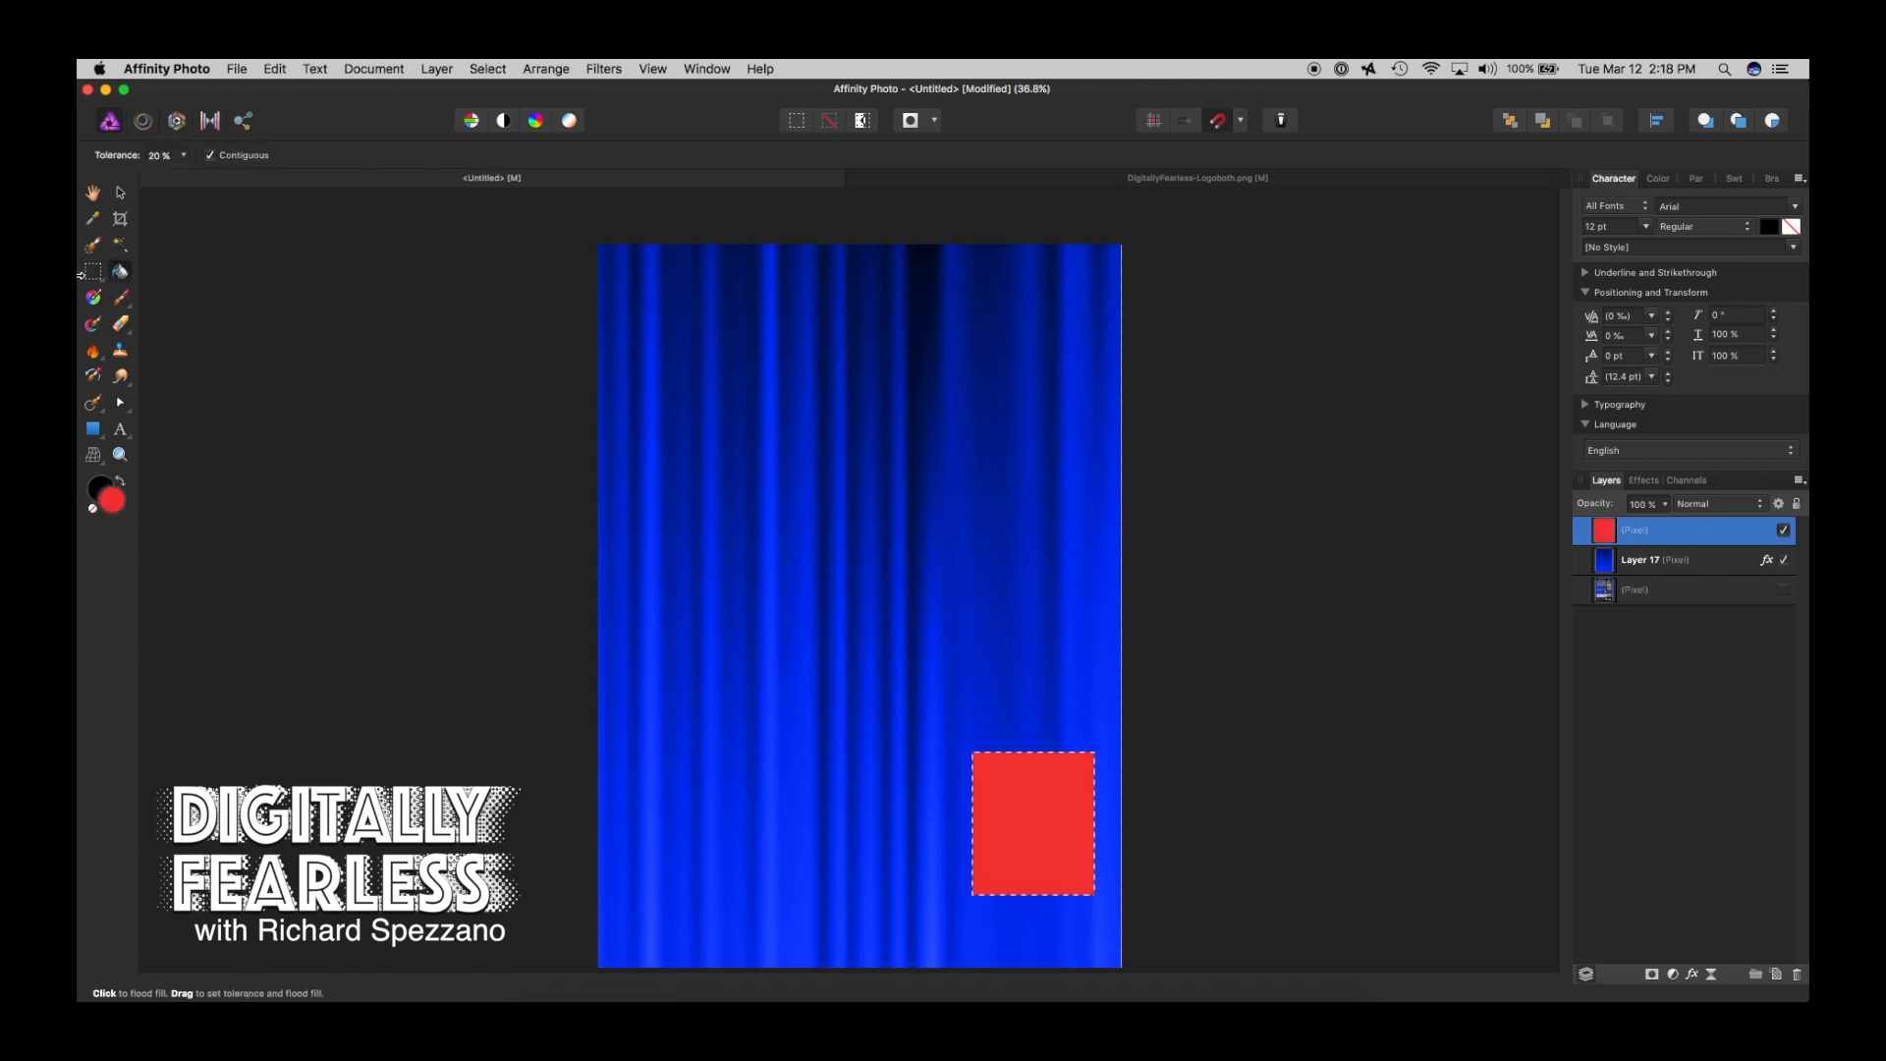
{"action": "left_click", "coordinate": [121, 193]}
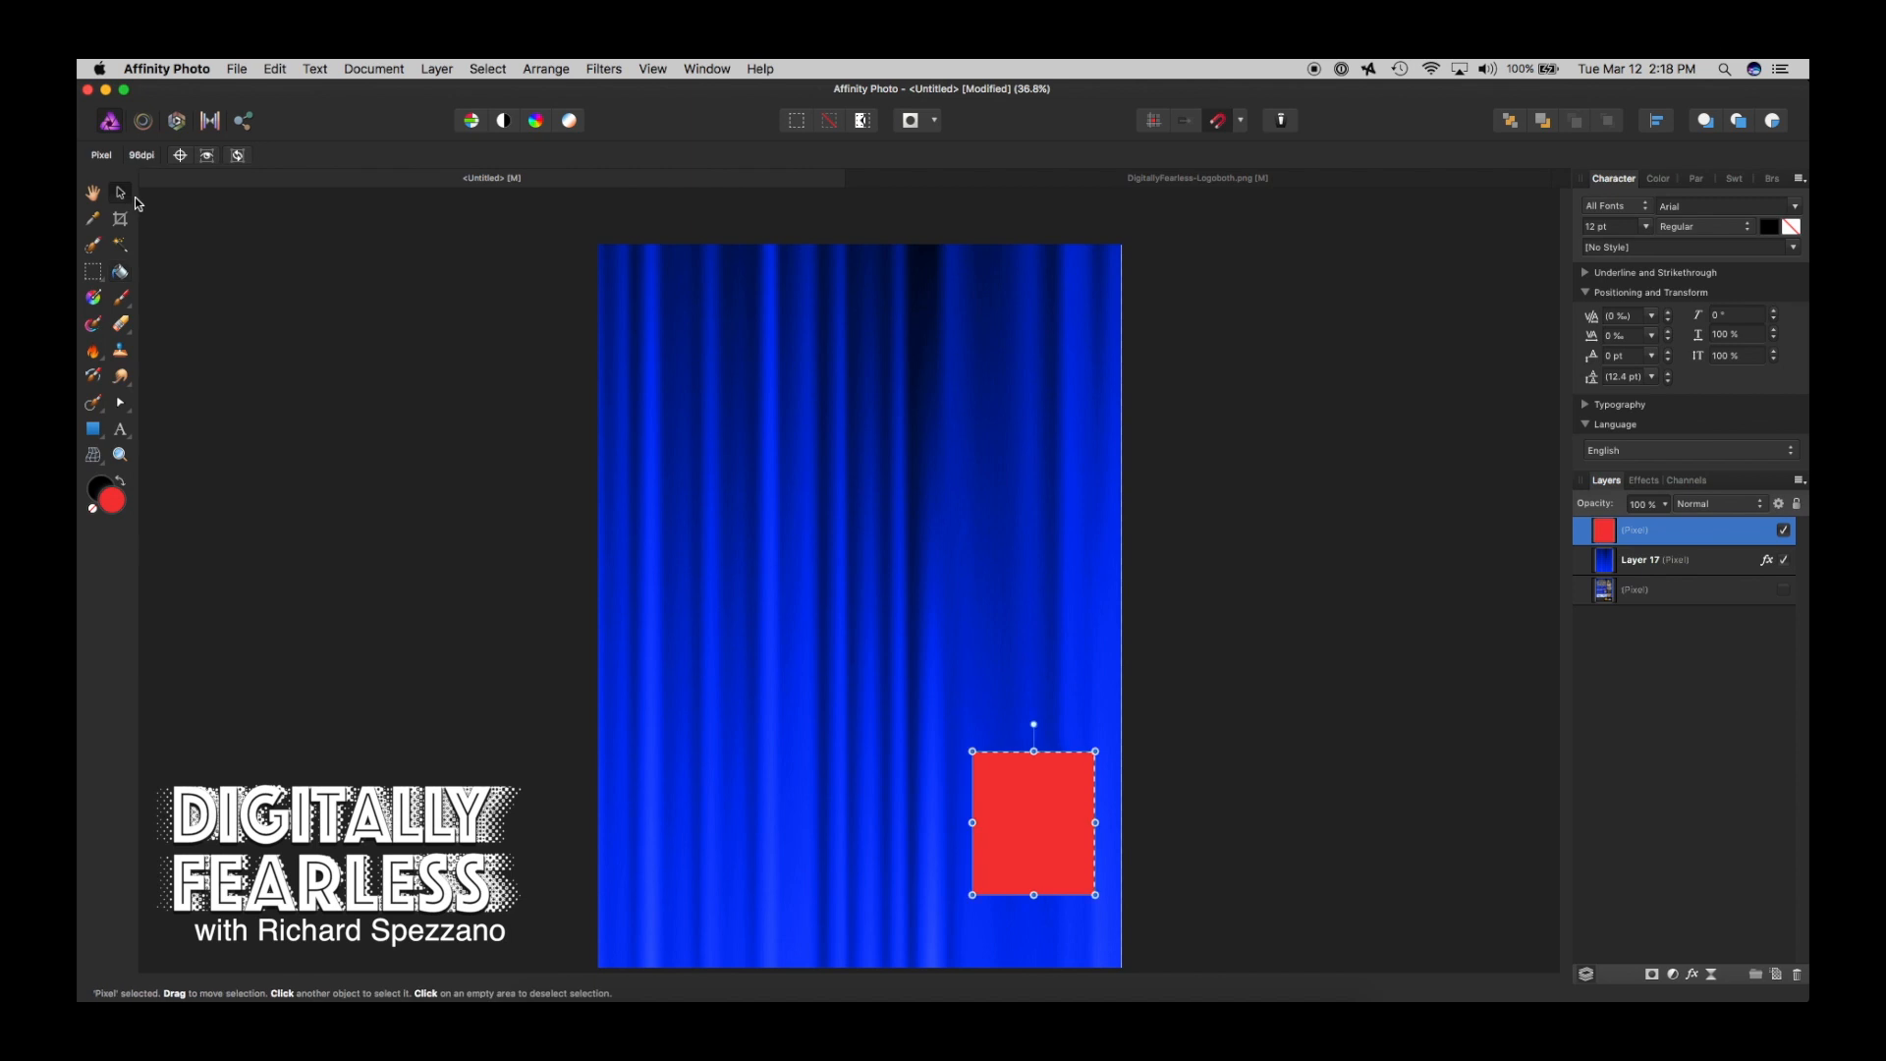
{"action": "left_click", "coordinate": [832, 123]}
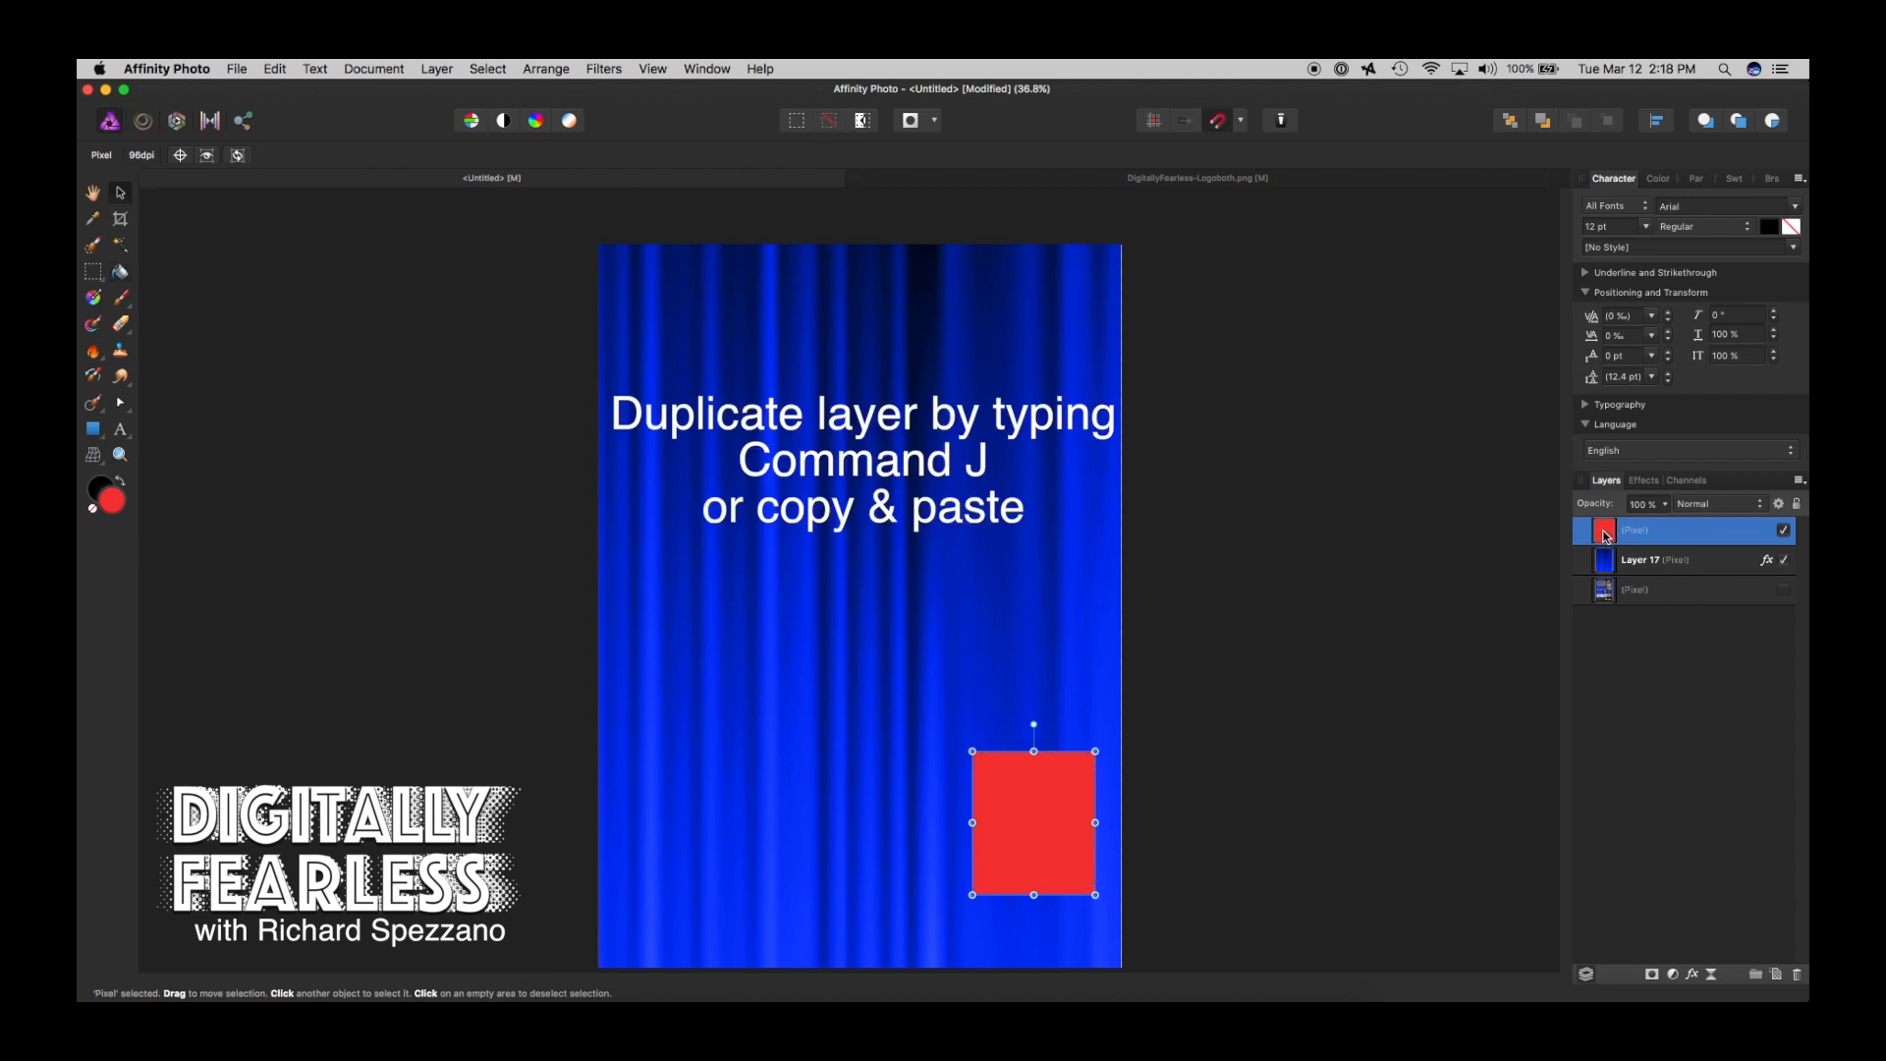
- Duplicate the red rectangle layer twice and stack the copies in a vertical column above the original
{"action": "key", "text": "cmd+j"}
{"action": "key", "text": "super+j"}
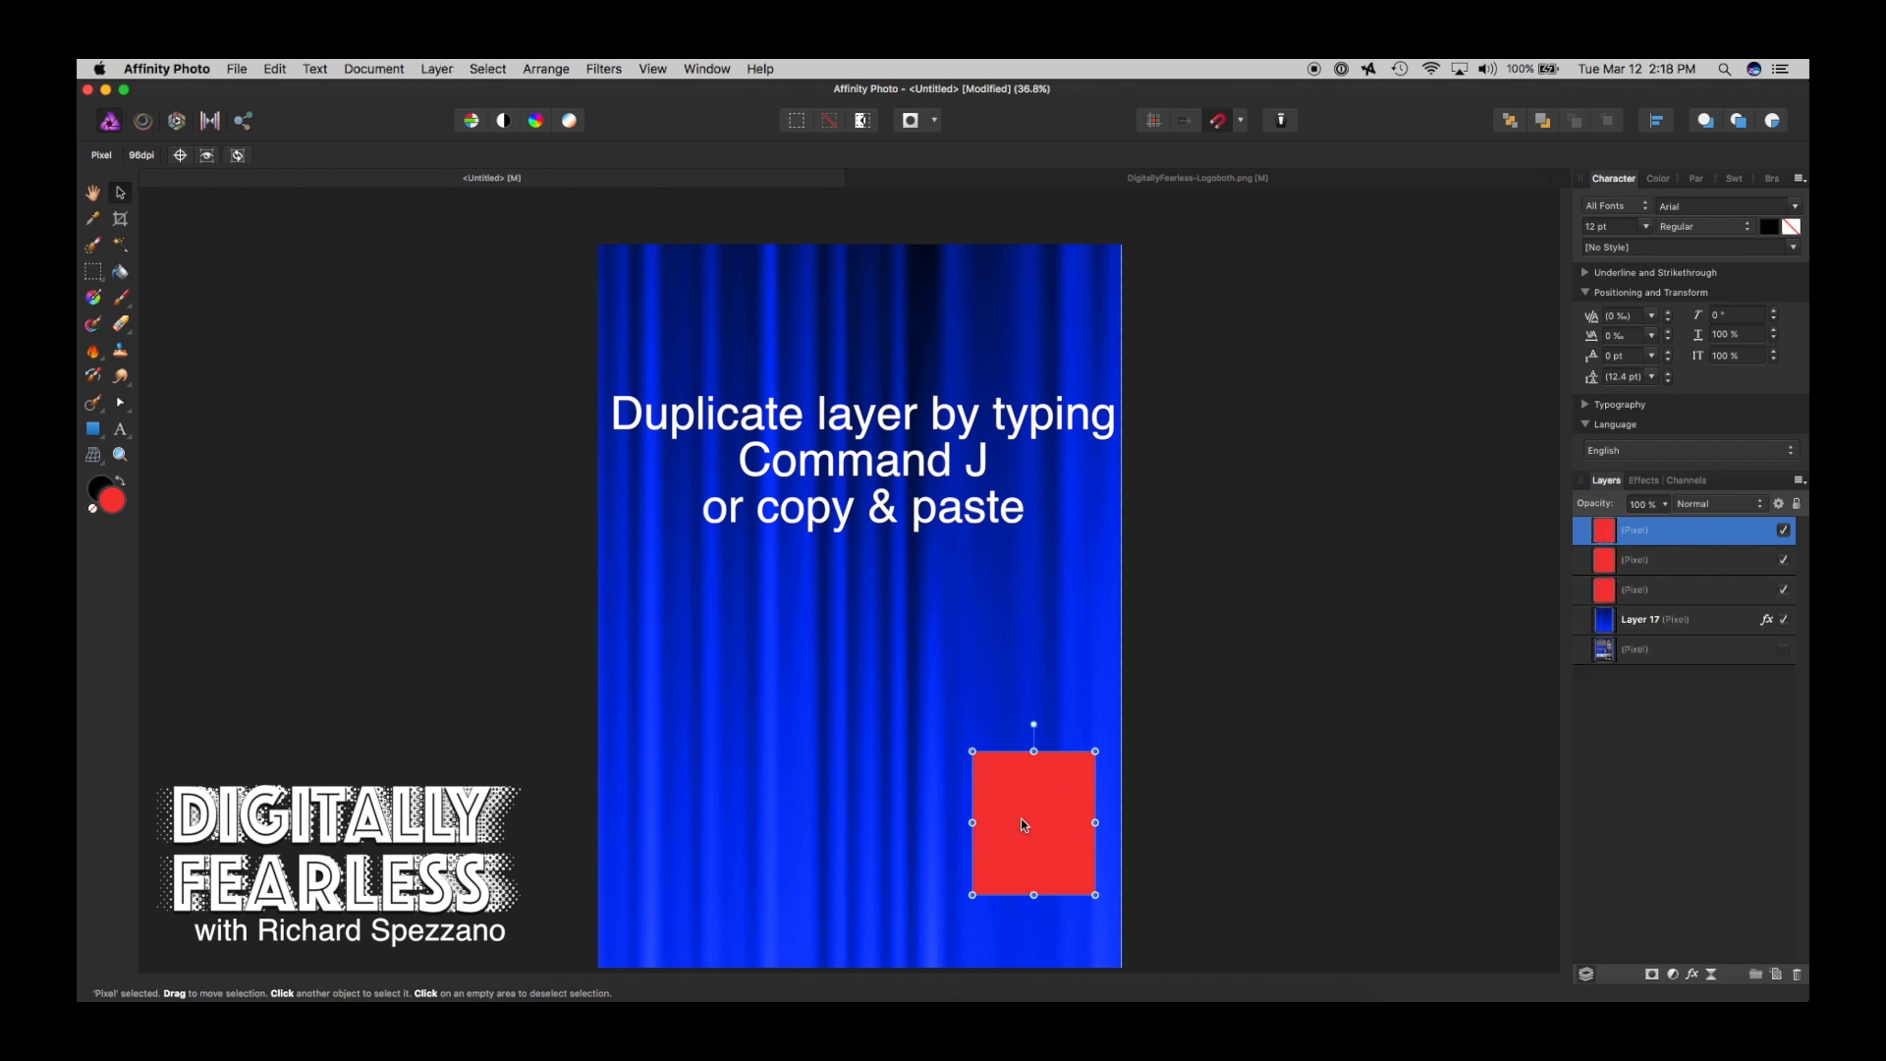
{"action": "left_click", "coordinate": [1612, 590]}
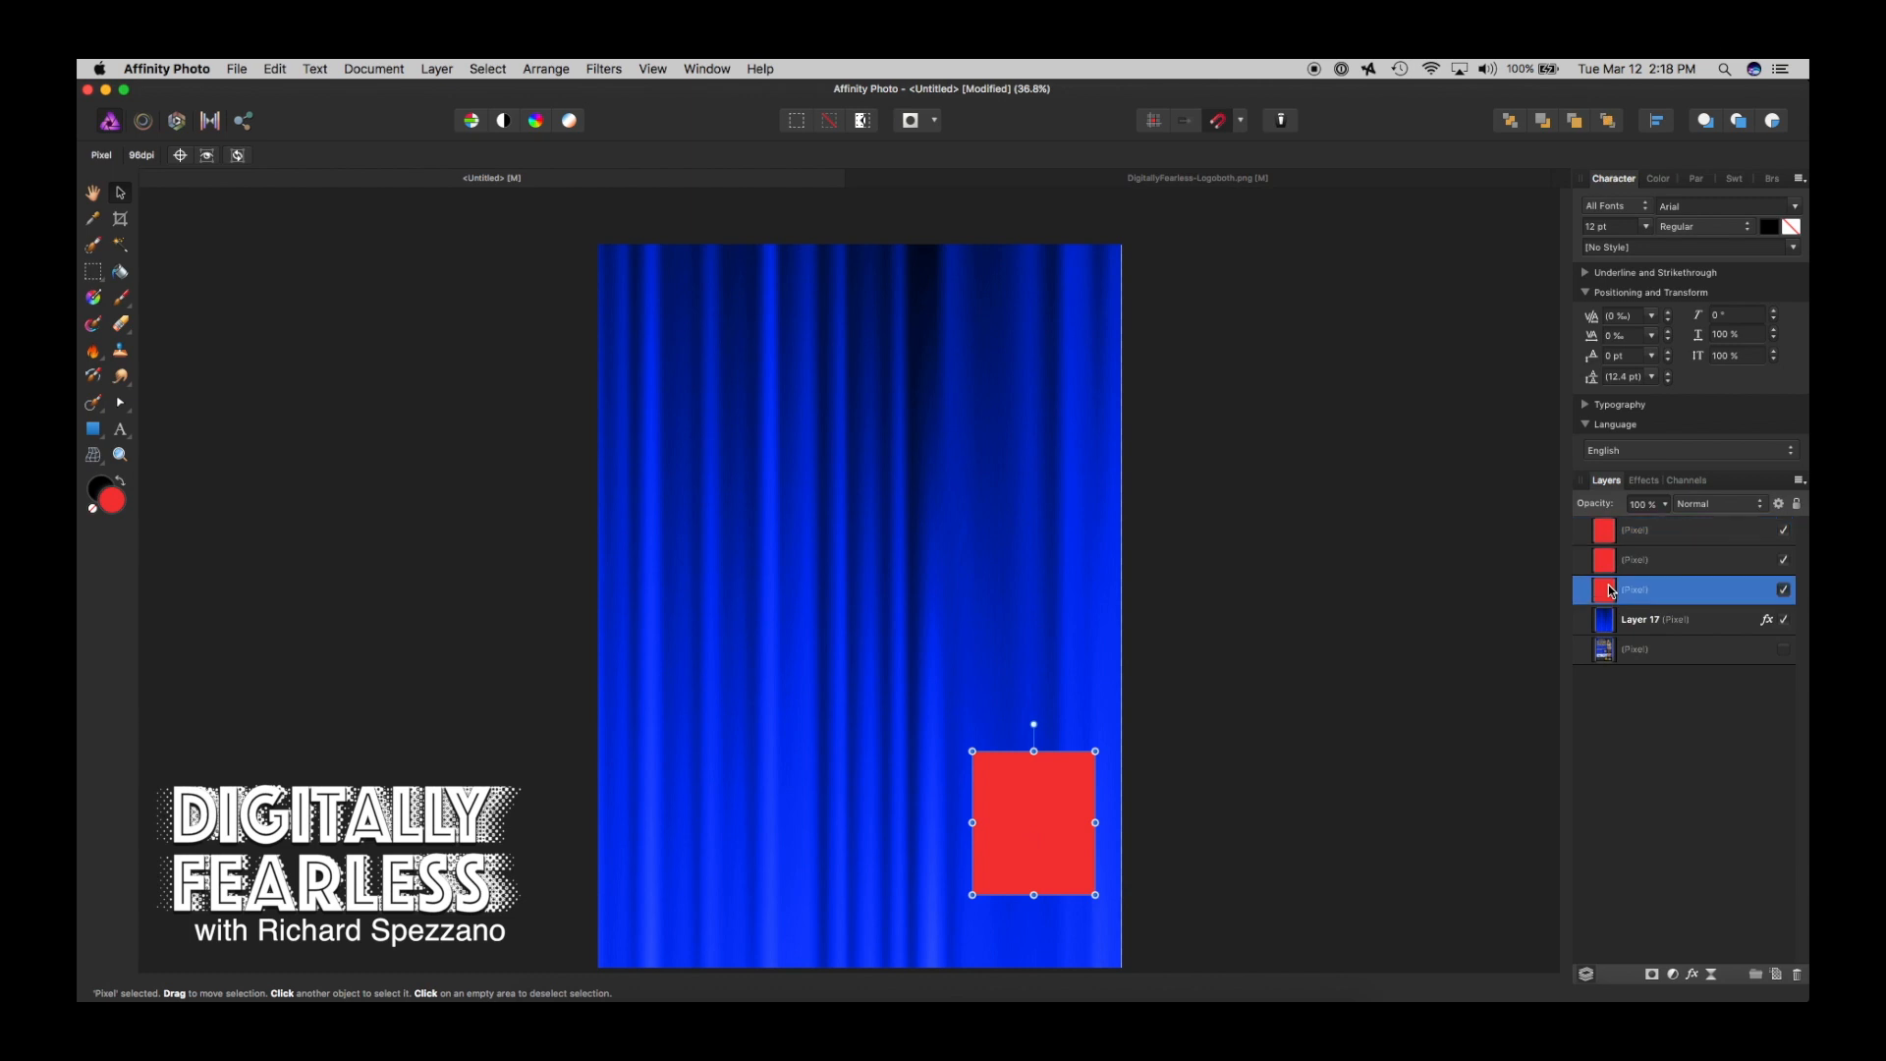
{"action": "left_click", "coordinate": [1607, 562]}
{"action": "left_click_drag", "start_coordinate": [1057, 812], "coordinate": [1043, 639]}
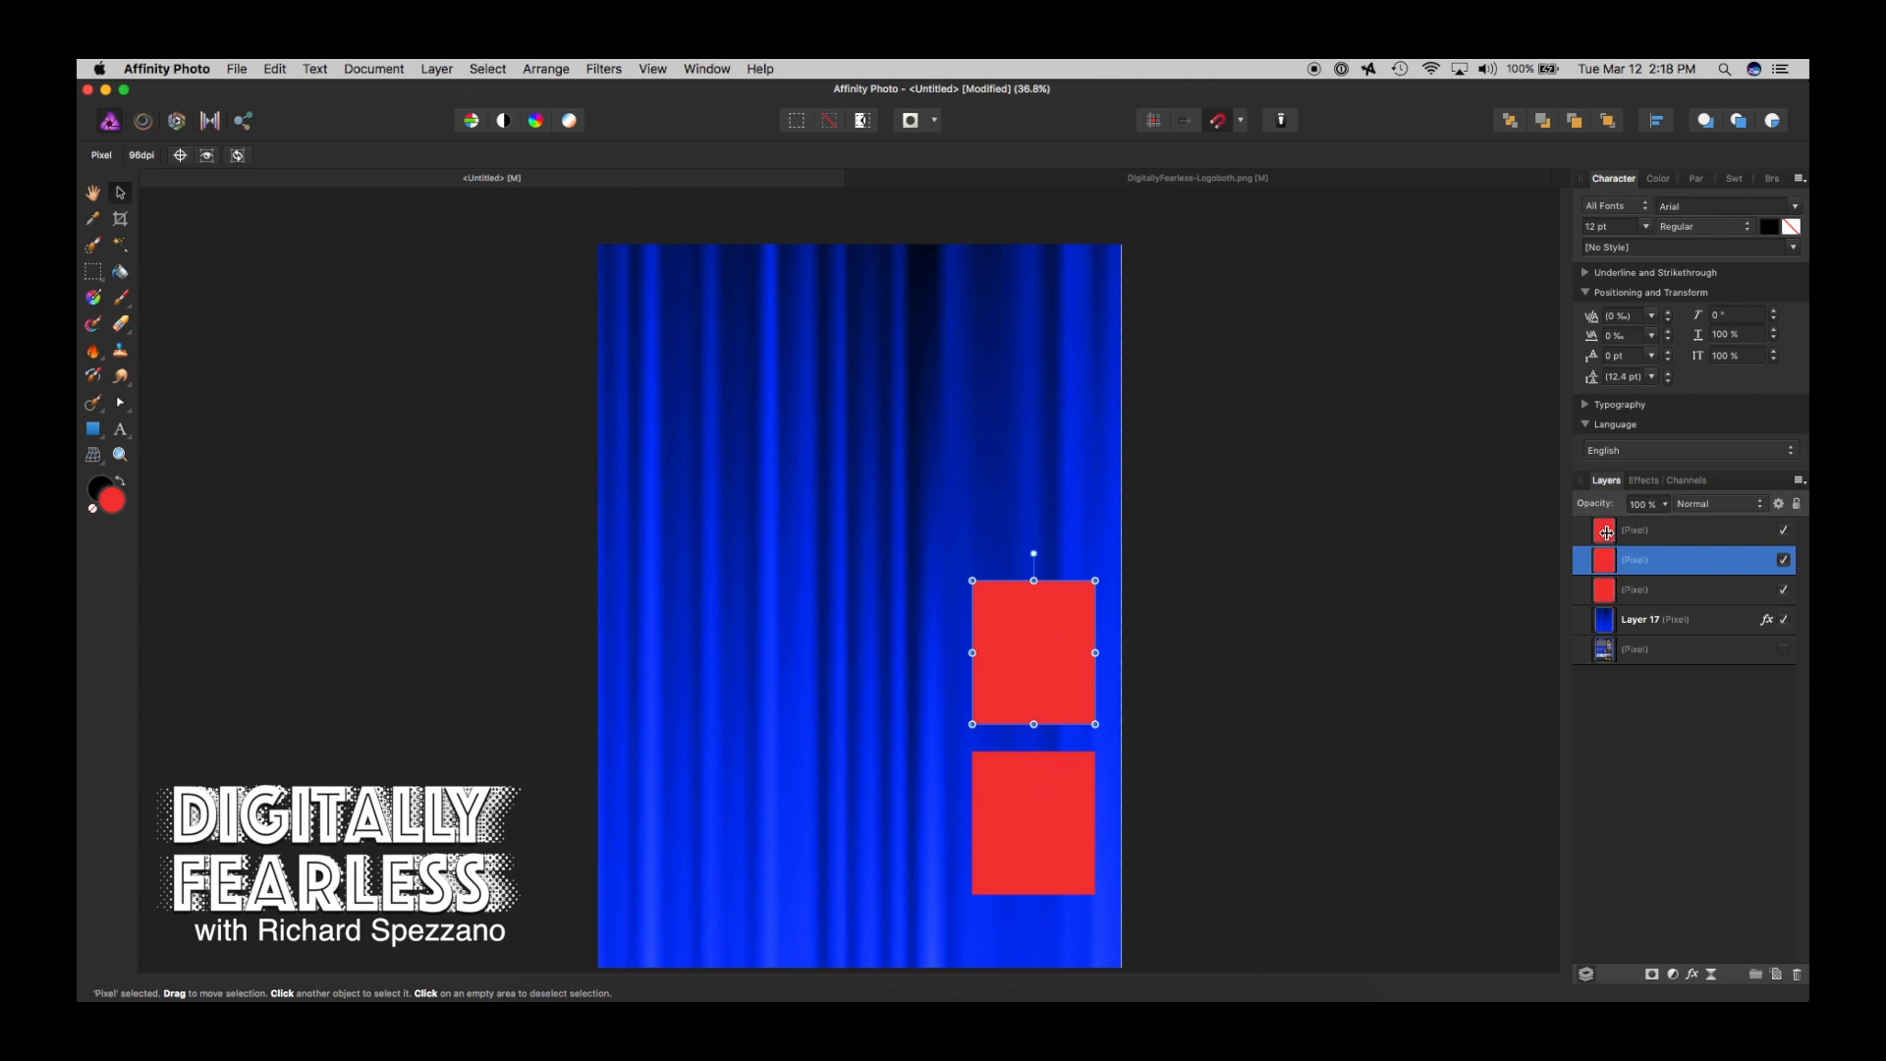
{"action": "left_click", "coordinate": [1609, 534]}
{"action": "left_click_drag", "start_coordinate": [1039, 825], "coordinate": [1047, 496]}
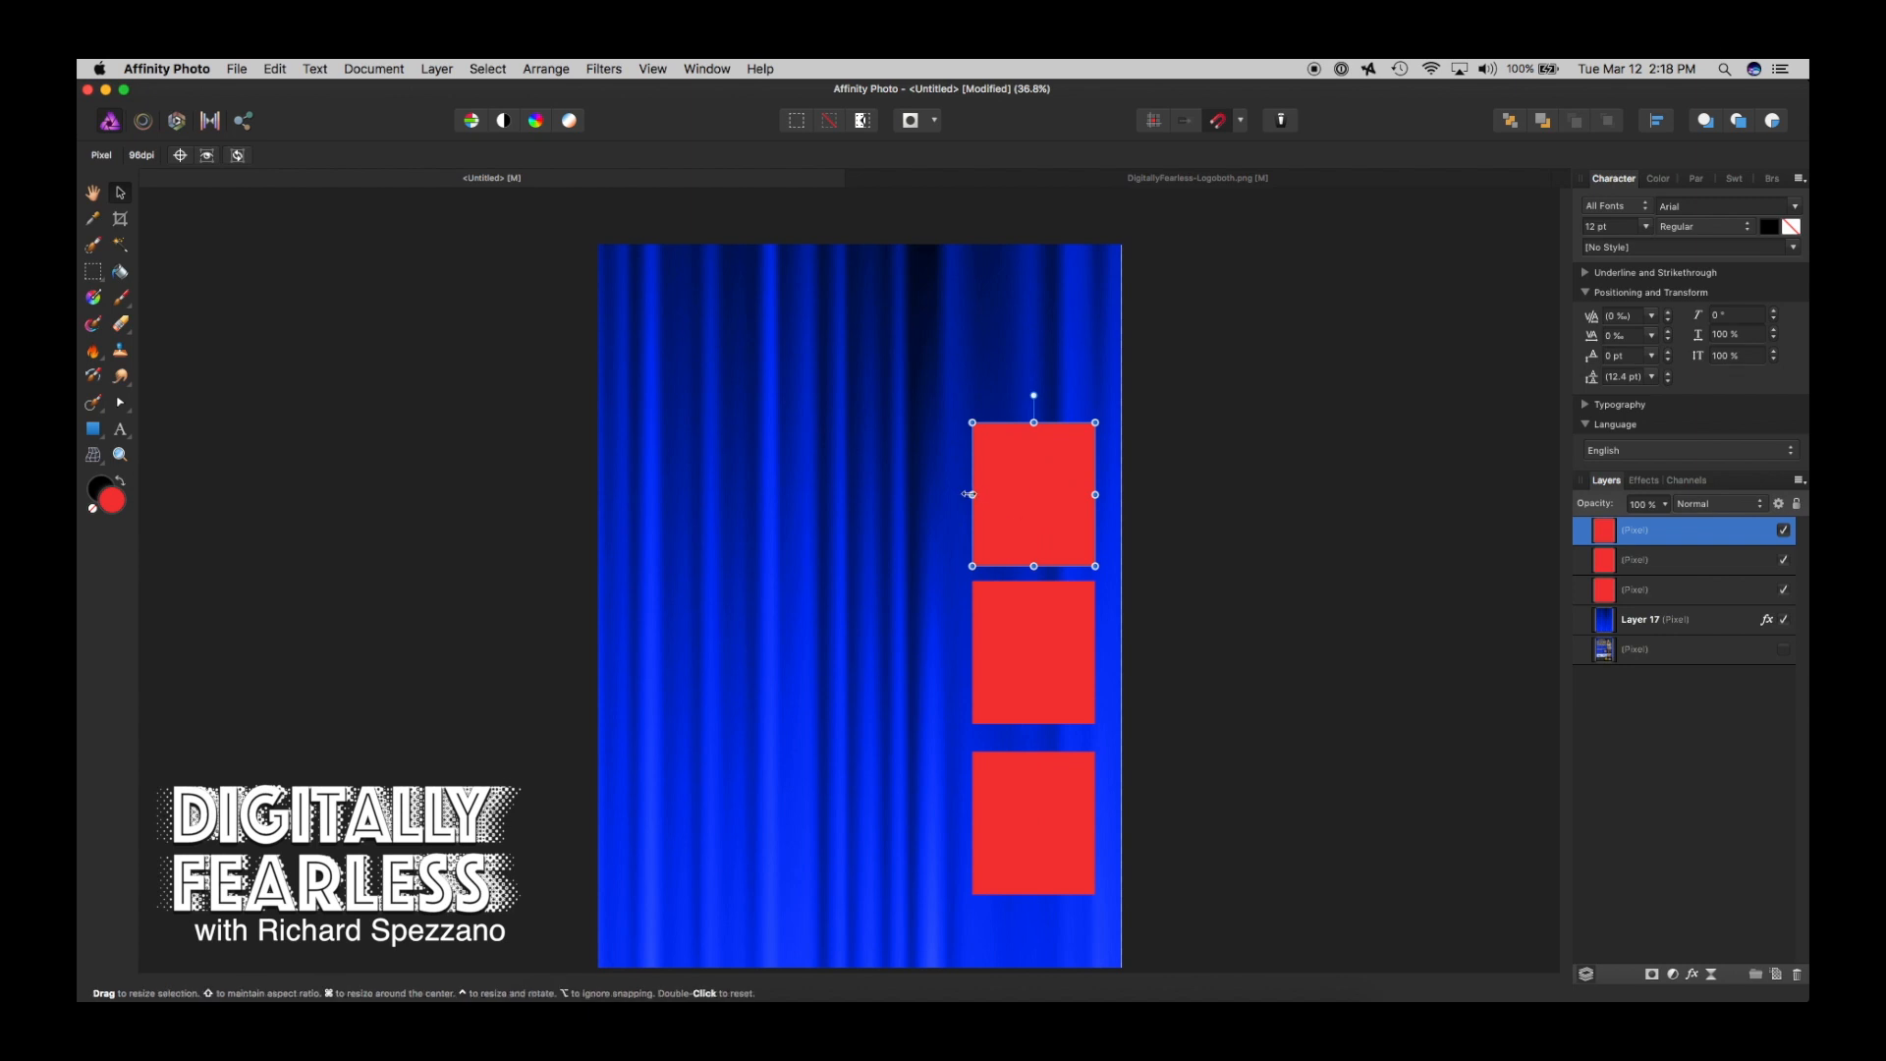
- Lock the curtain background layer and move all three red rectangles up the page together
{"action": "left_click", "coordinate": [1702, 621]}
{"action": "left_click", "coordinate": [1797, 504]}
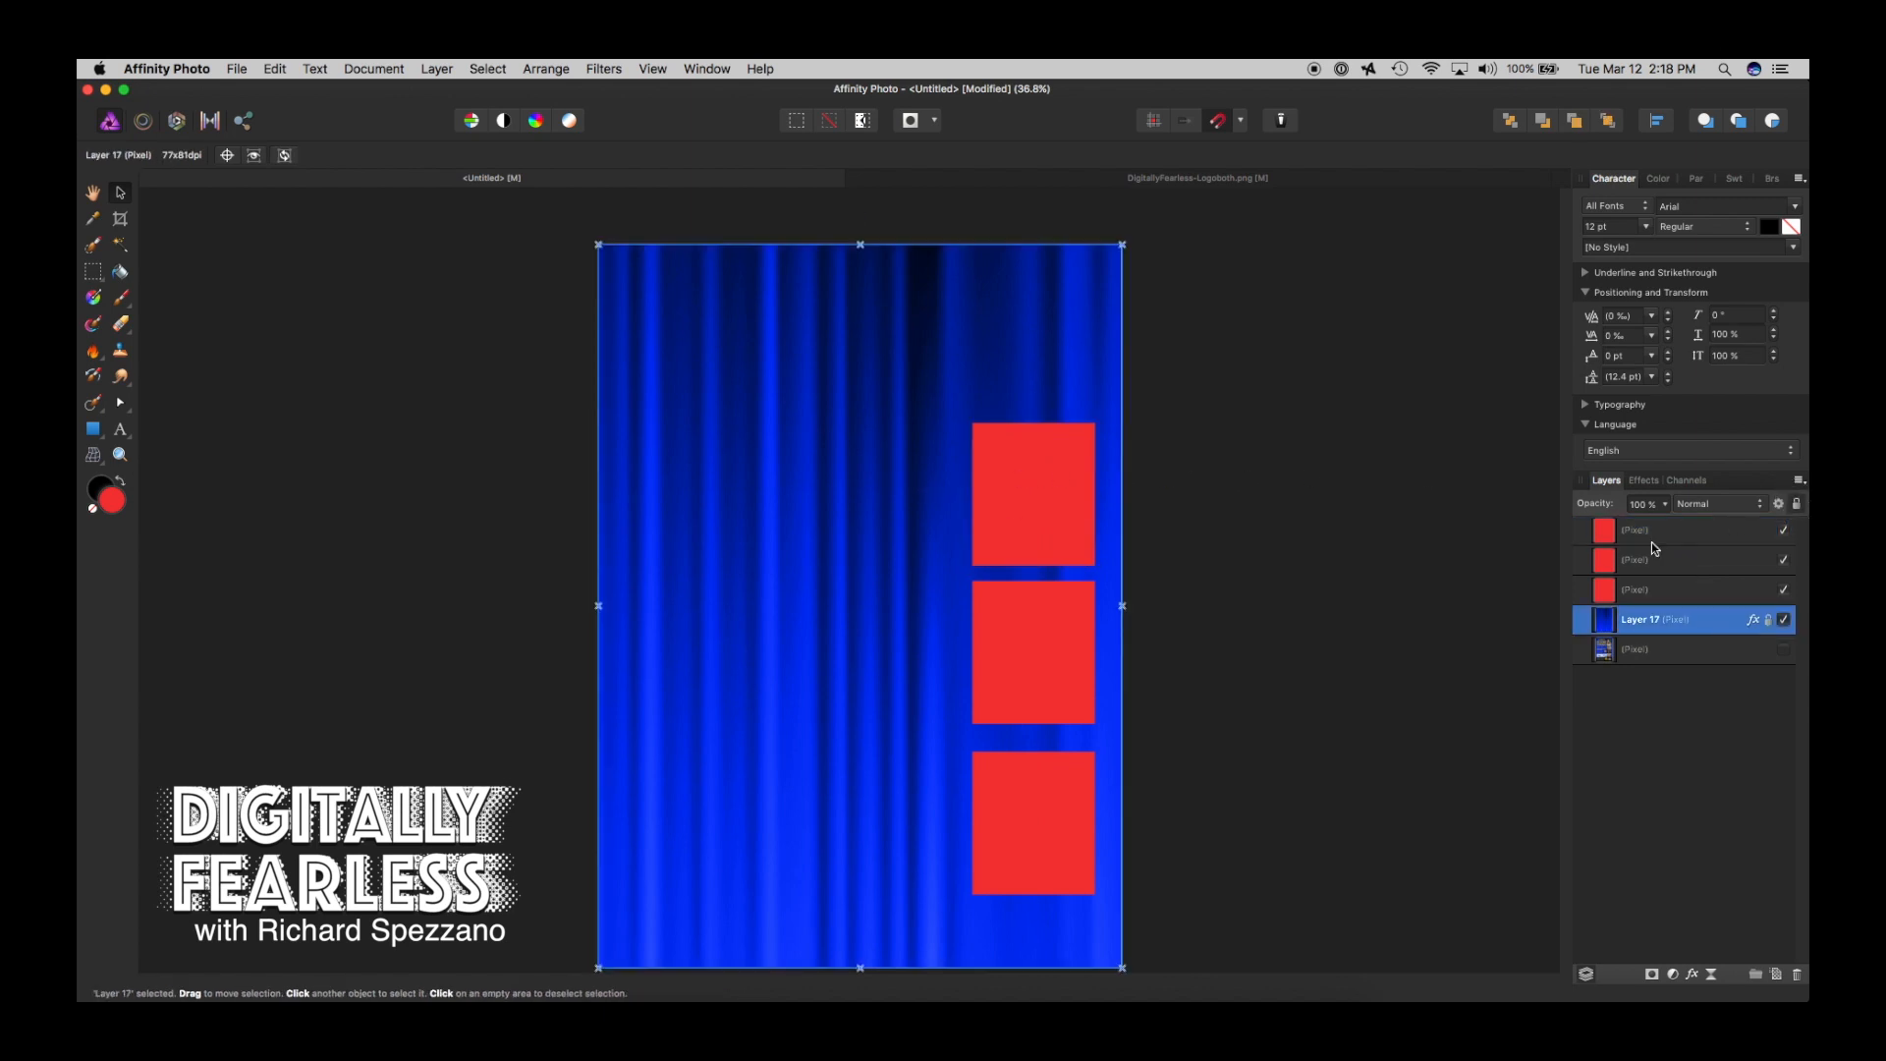
{"action": "left_click_drag", "start_coordinate": [1189, 473], "coordinate": [1037, 819]}
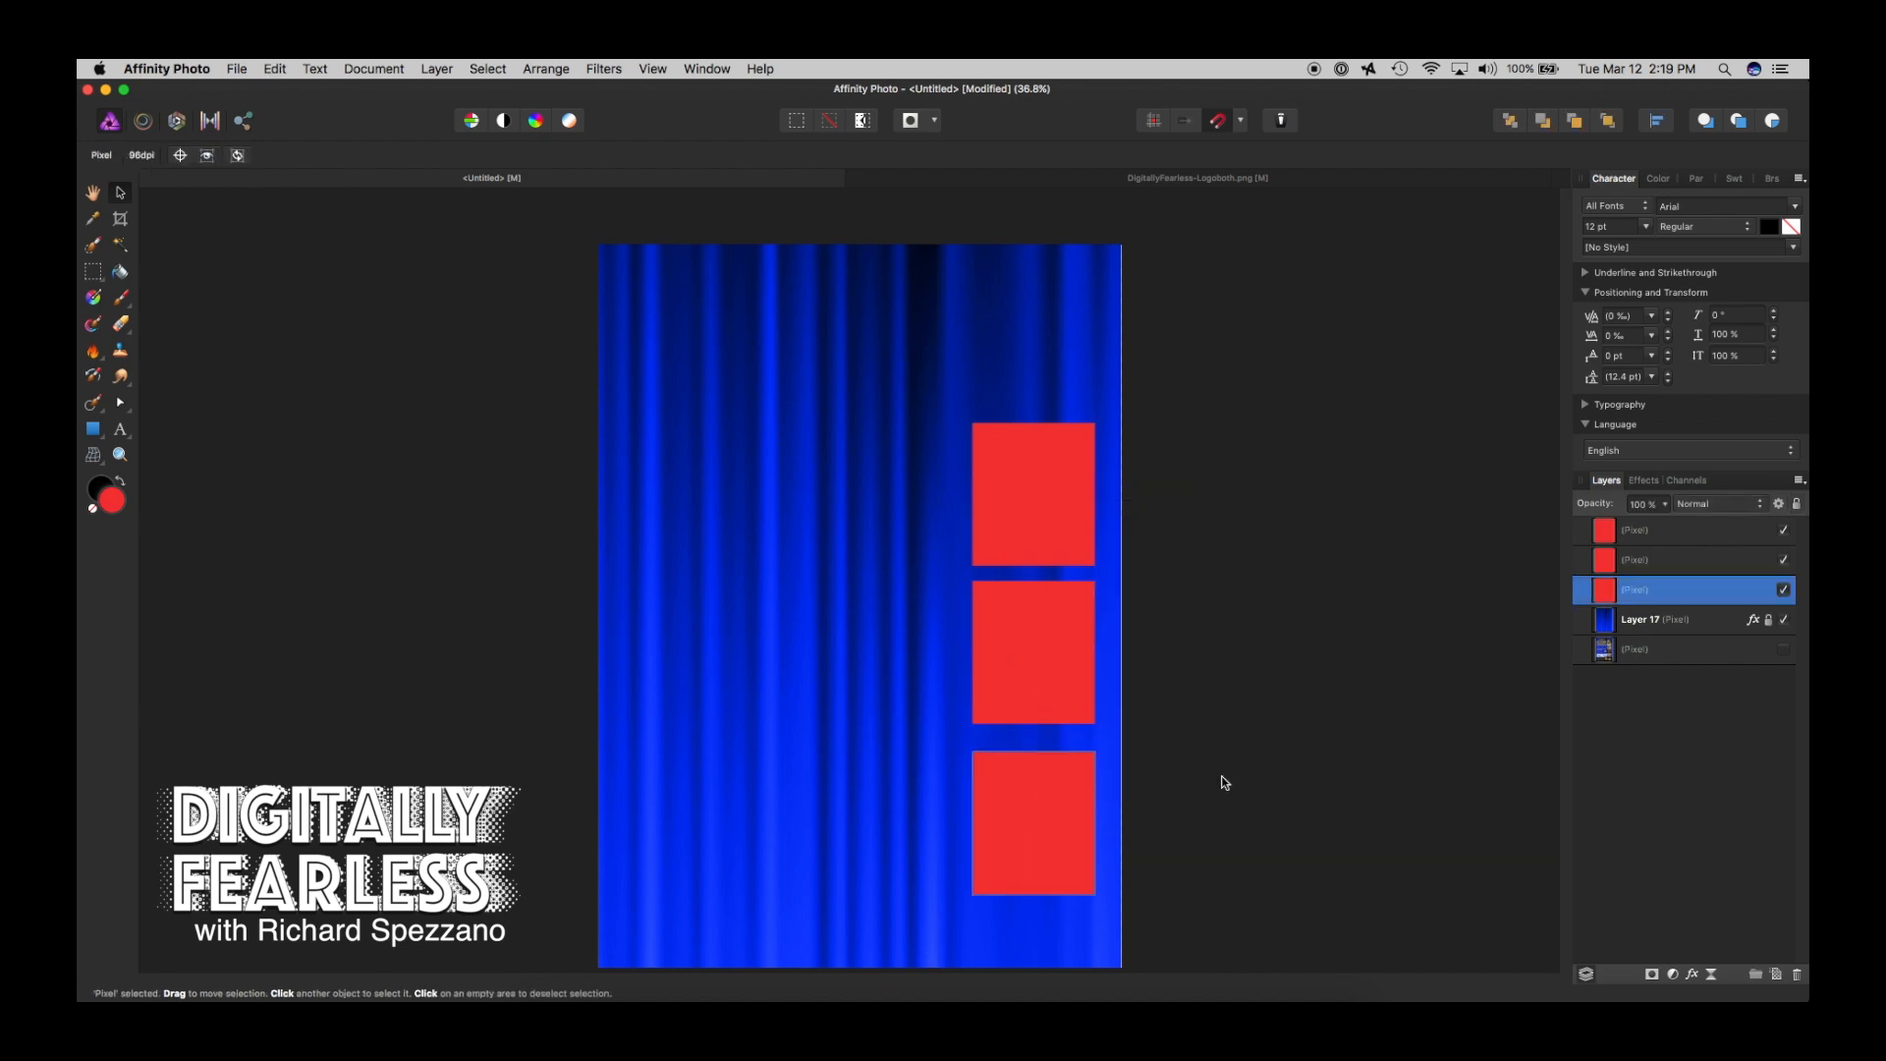
{"action": "left_click", "coordinate": [1697, 530], "text": "shift"}
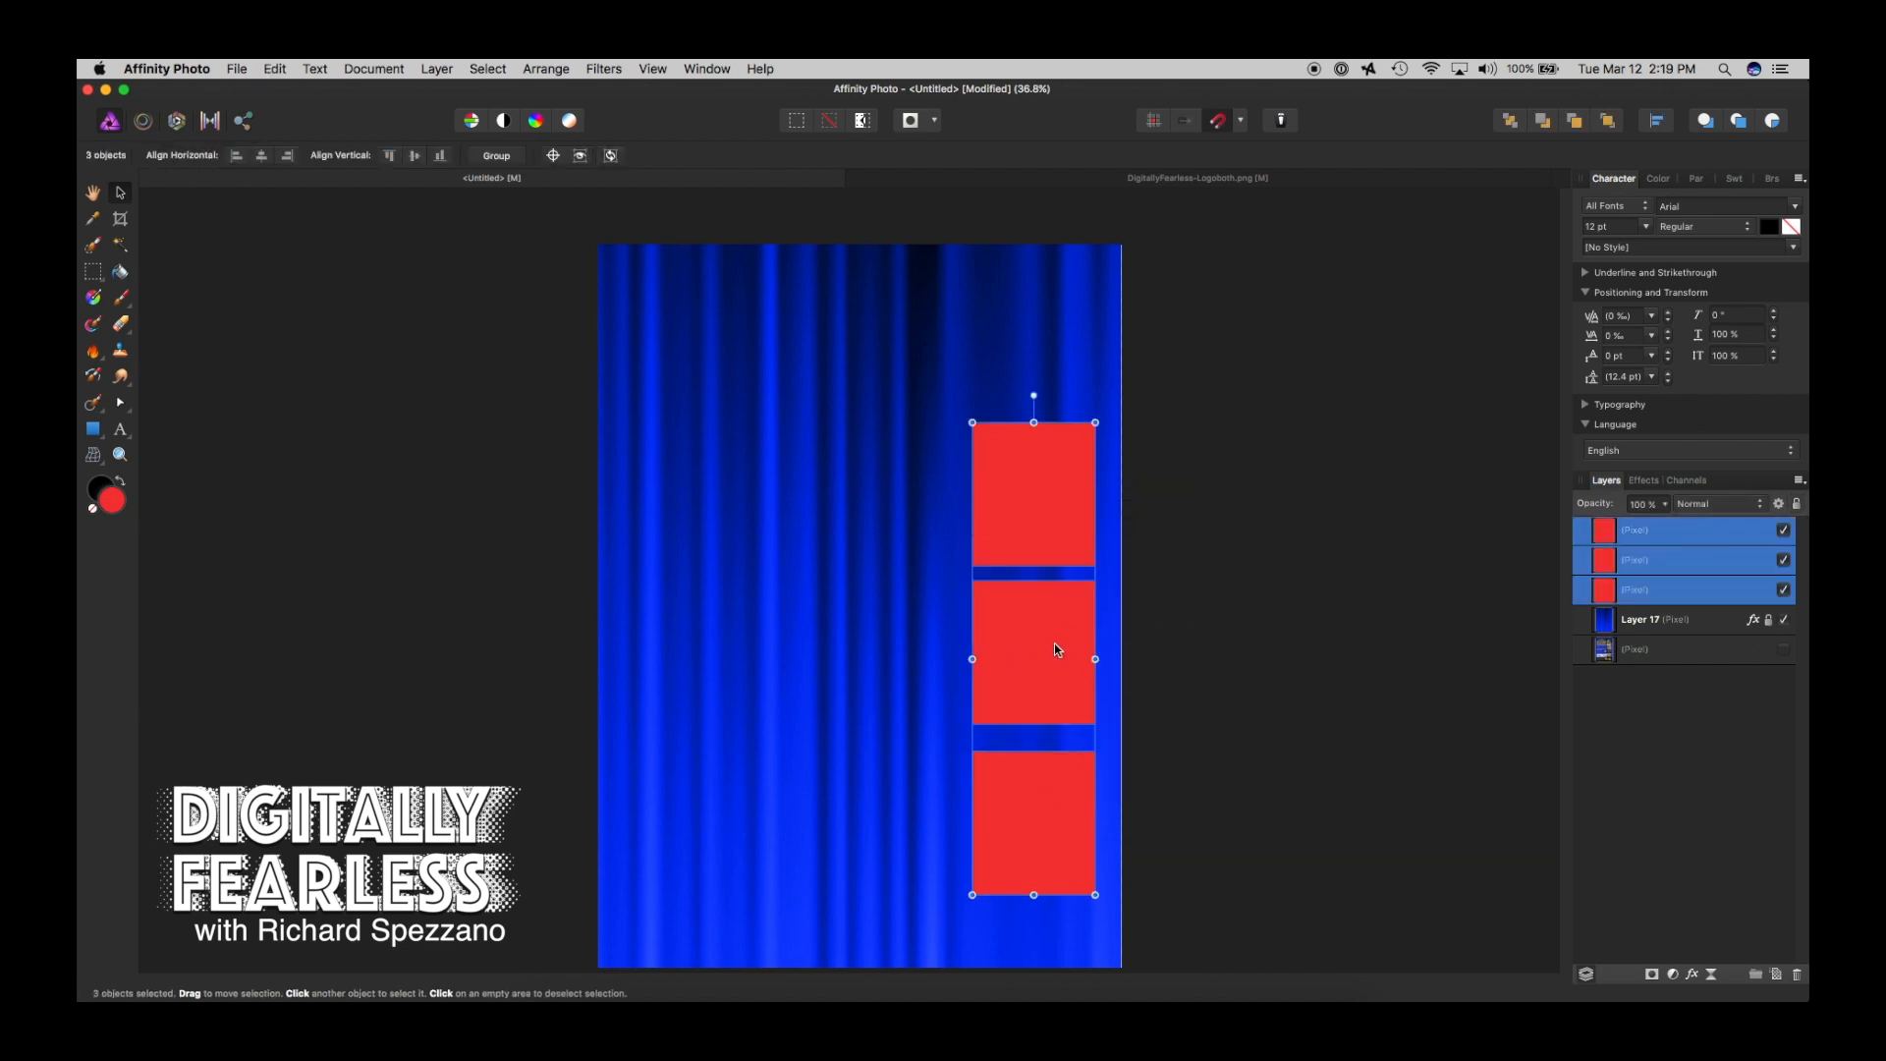
{"action": "left_click_drag", "start_coordinate": [1056, 649], "coordinate": [1055, 577]}
{"action": "left_click", "coordinate": [1296, 579]}
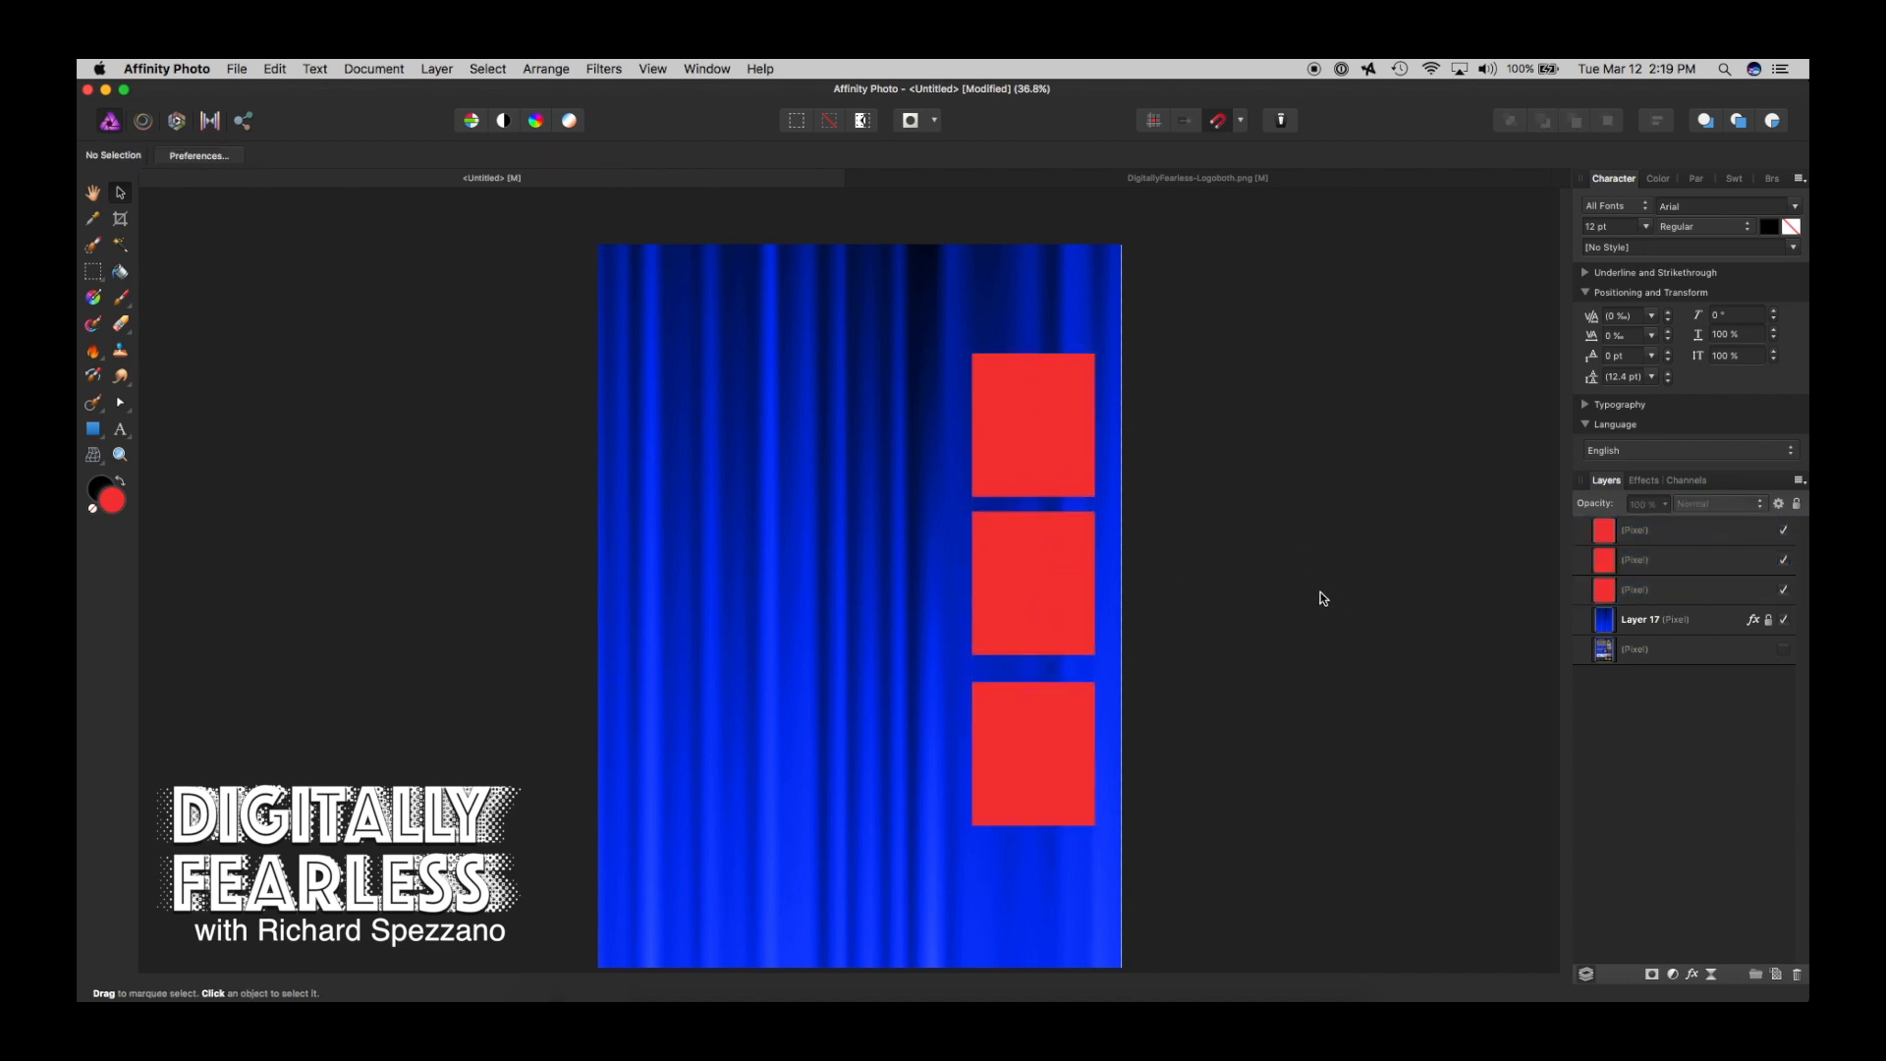
- Add a mask shaped to the top red rectangle's outline on its own layer and clear the selection
{"action": "left_click", "coordinate": [1610, 527]}
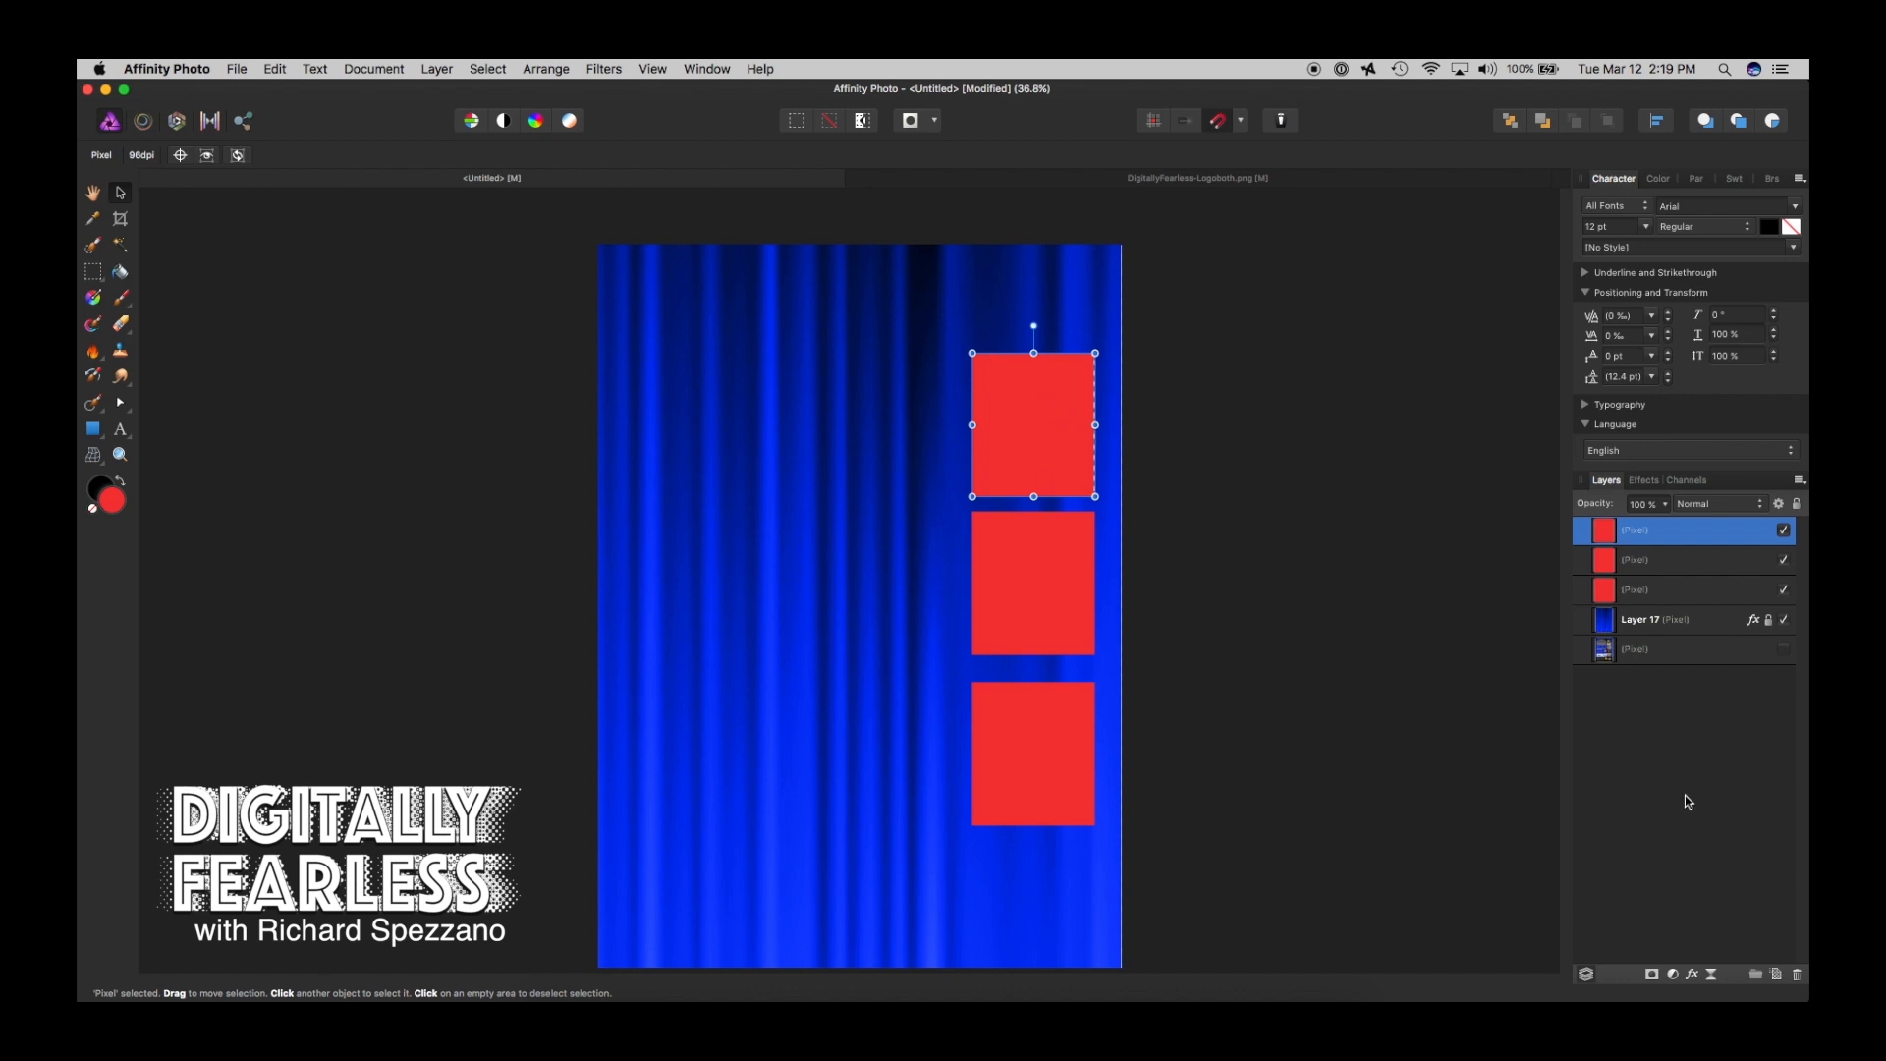
{"action": "left_click", "coordinate": [1653, 976]}
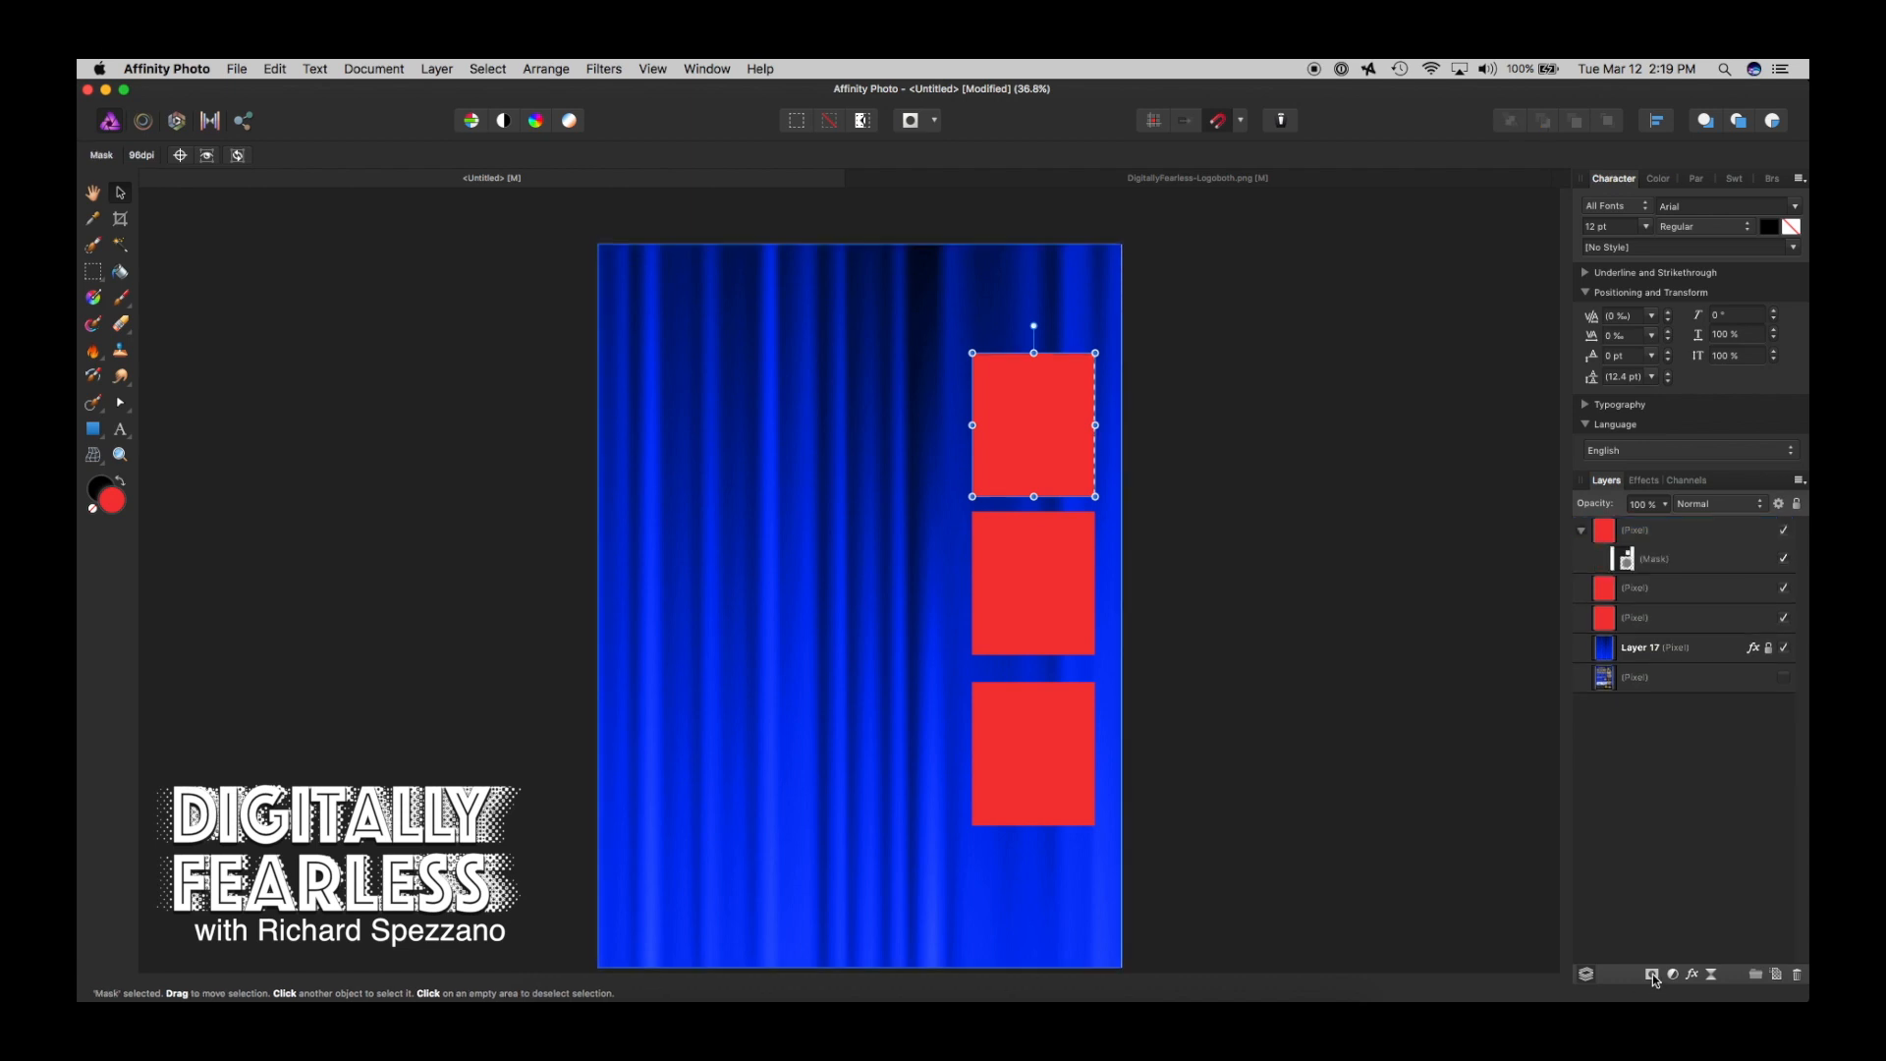
{"action": "left_click", "coordinate": [831, 121]}
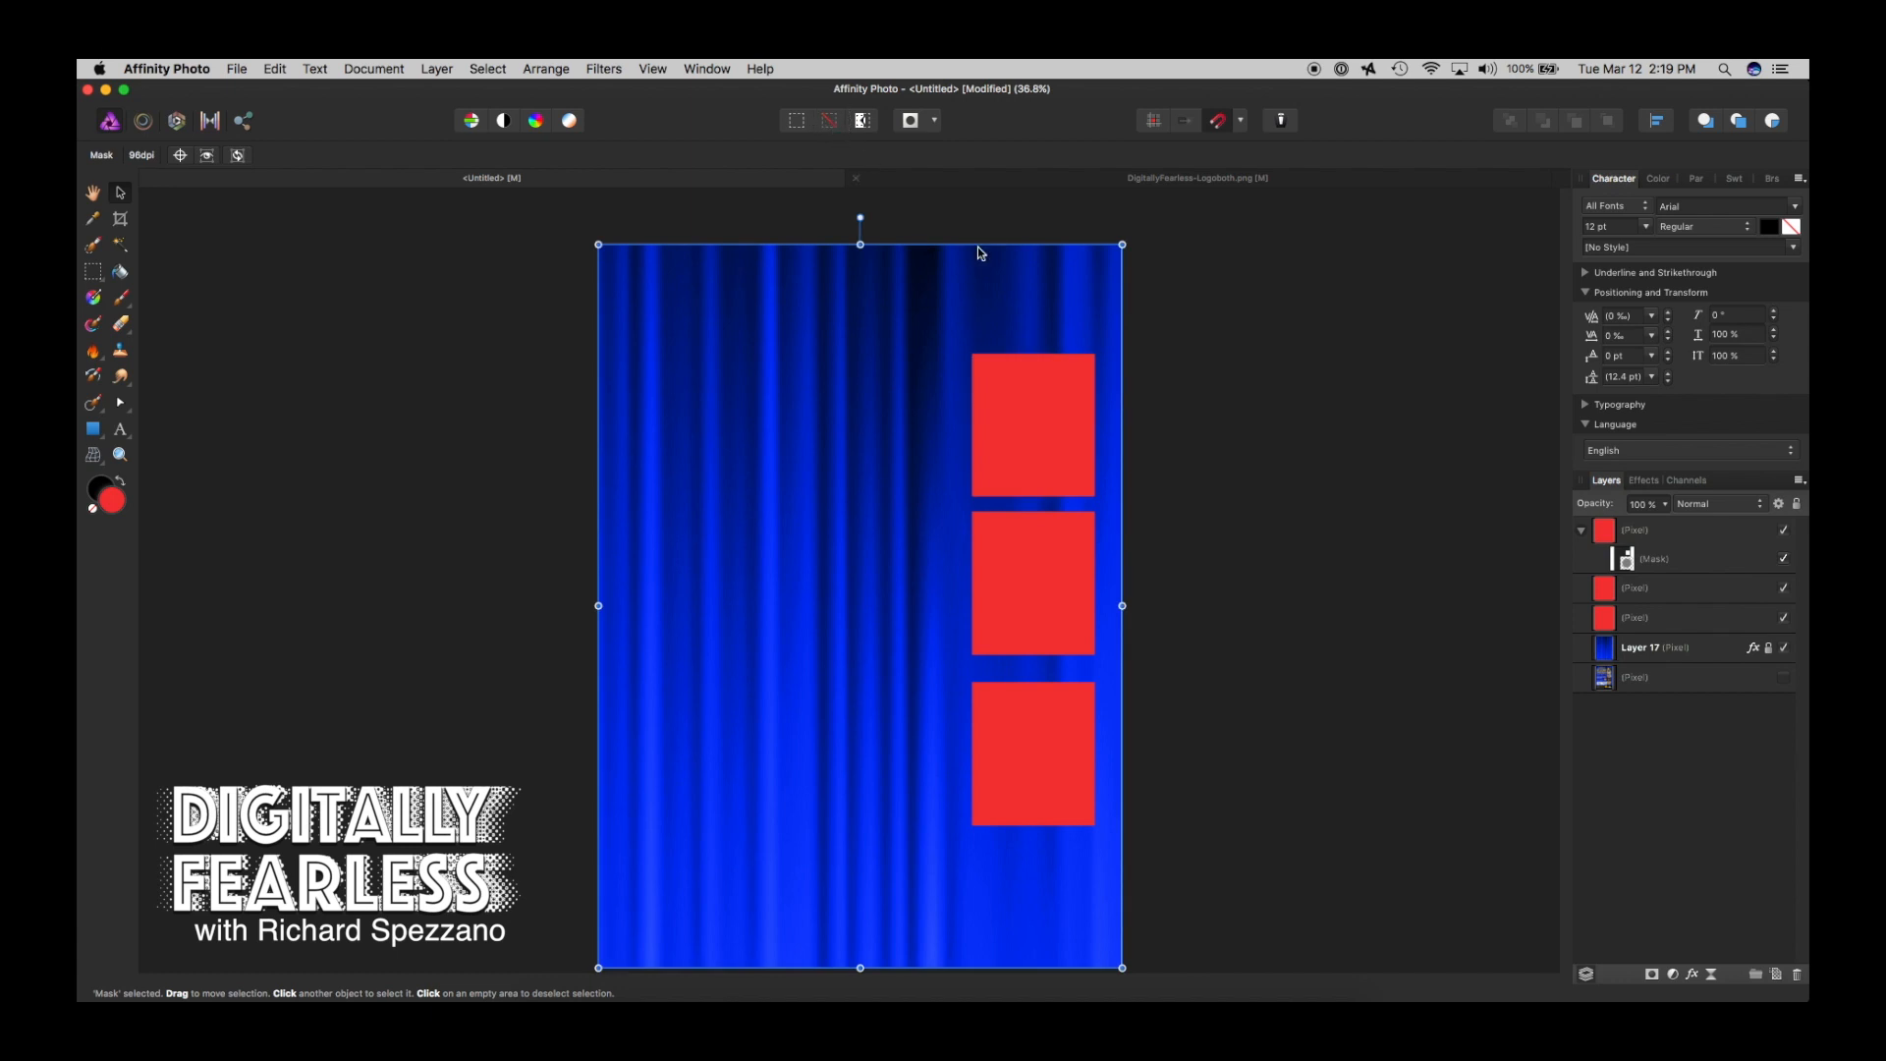
- Mask the middle red rectangle's layer to its own outline and clear the selection
{"action": "left_click", "coordinate": [1611, 594]}
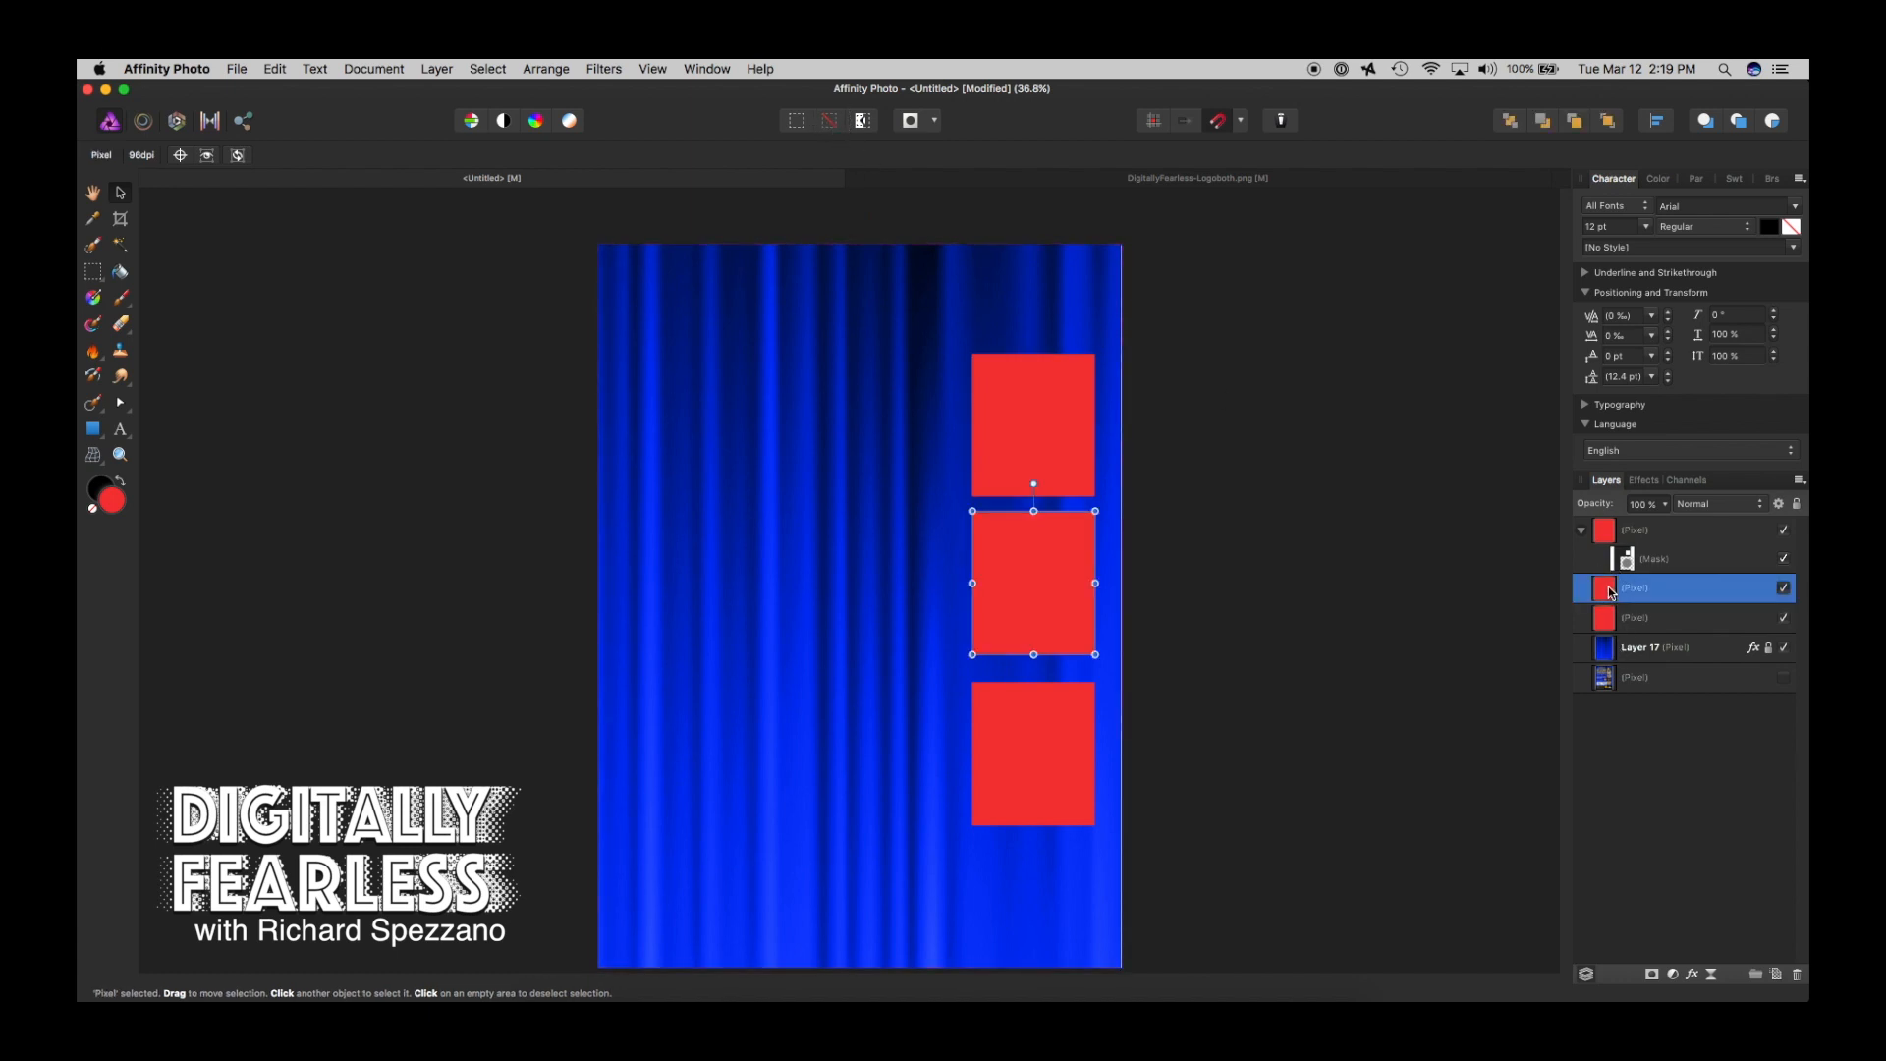
{"action": "left_click", "coordinate": [1655, 976]}
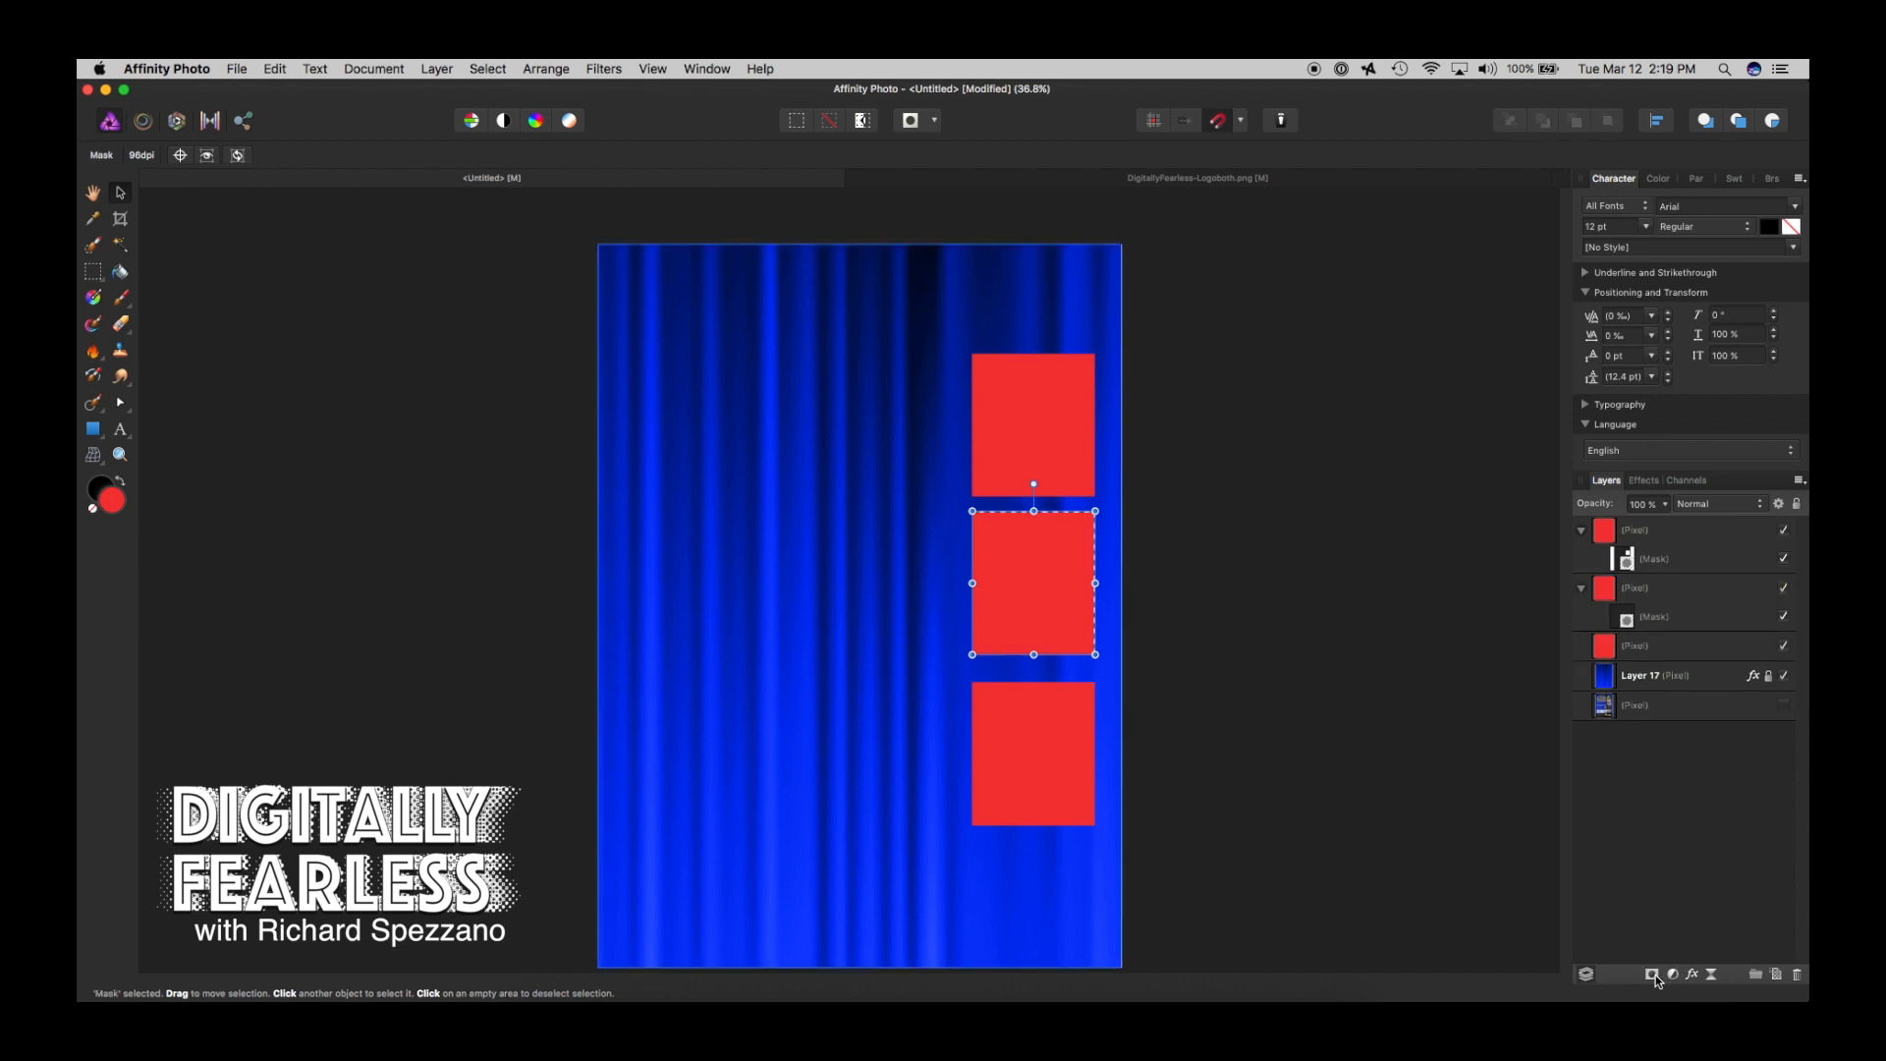
{"action": "left_click", "coordinate": [831, 121]}
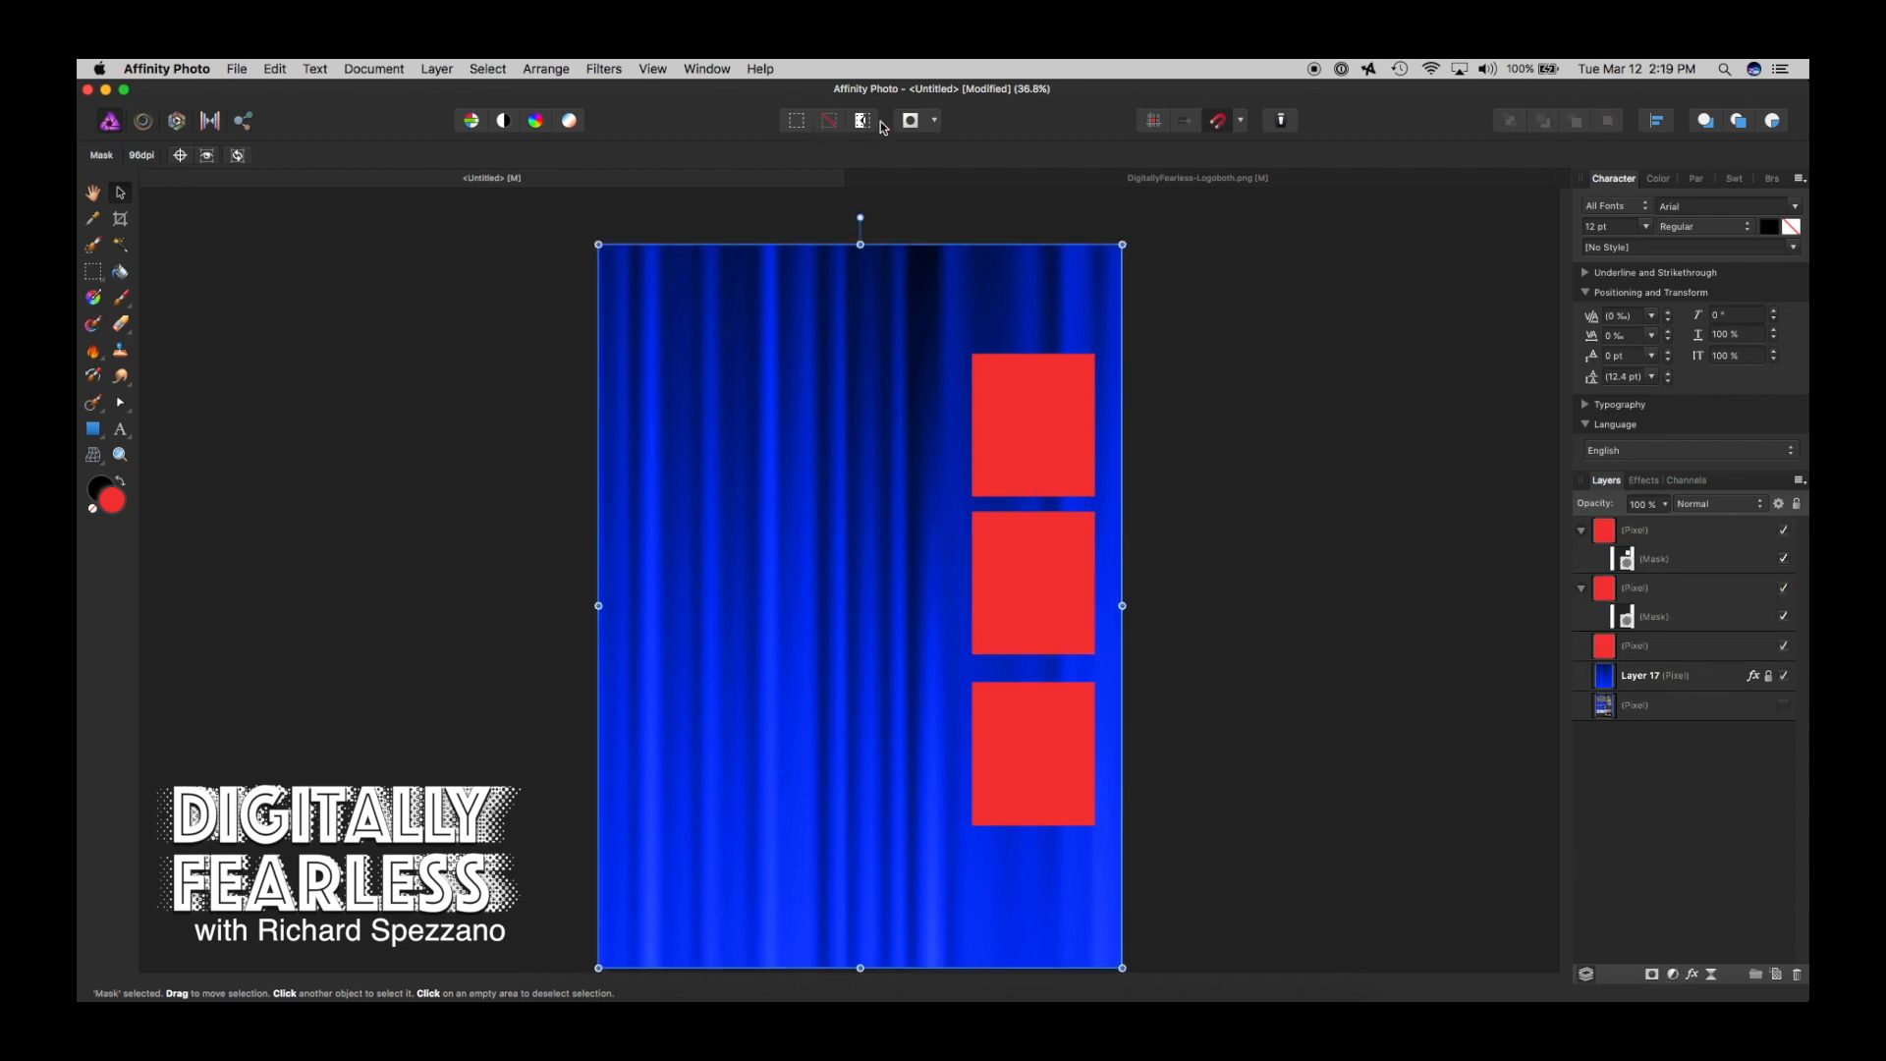
- Mask the bottom red rectangle's layer to its own outline, undoing the mask added to the wrong layer, and deselect everything
{"action": "left_click", "coordinate": [1606, 651], "text": "super"}
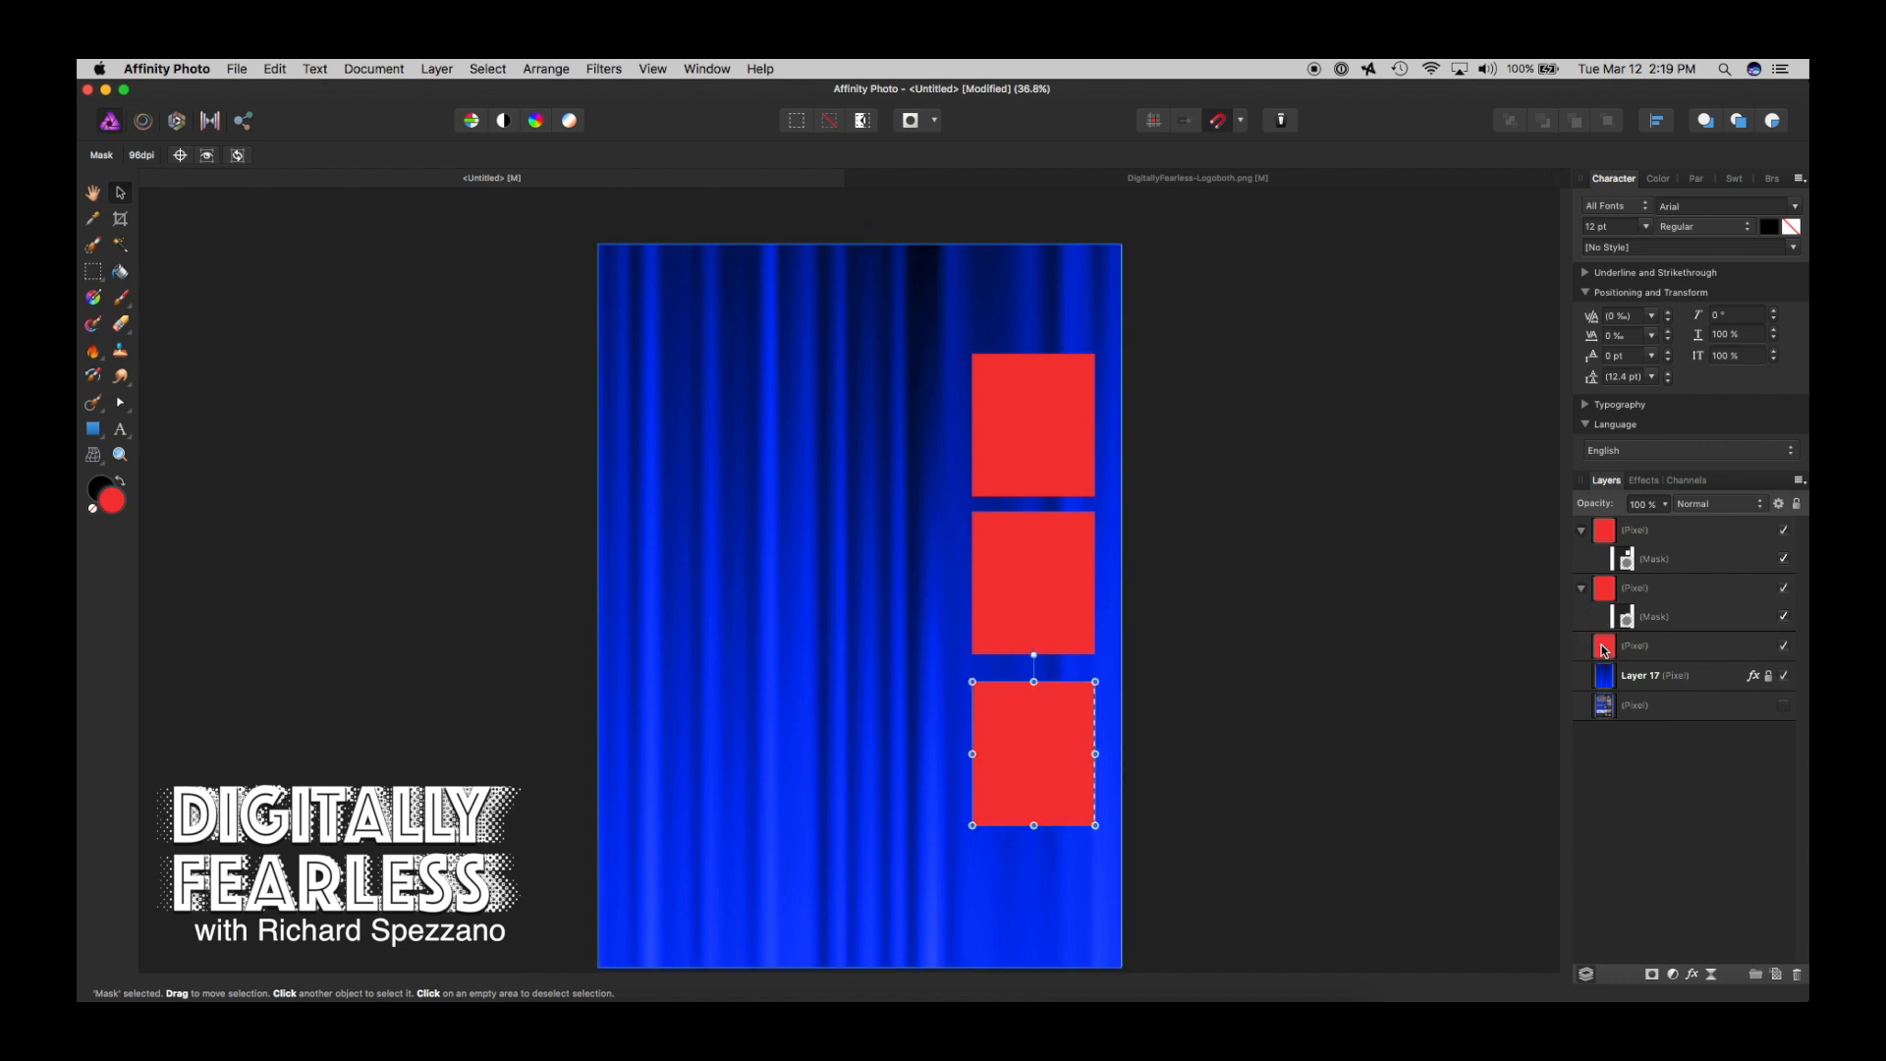
{"action": "left_click", "coordinate": [1655, 976]}
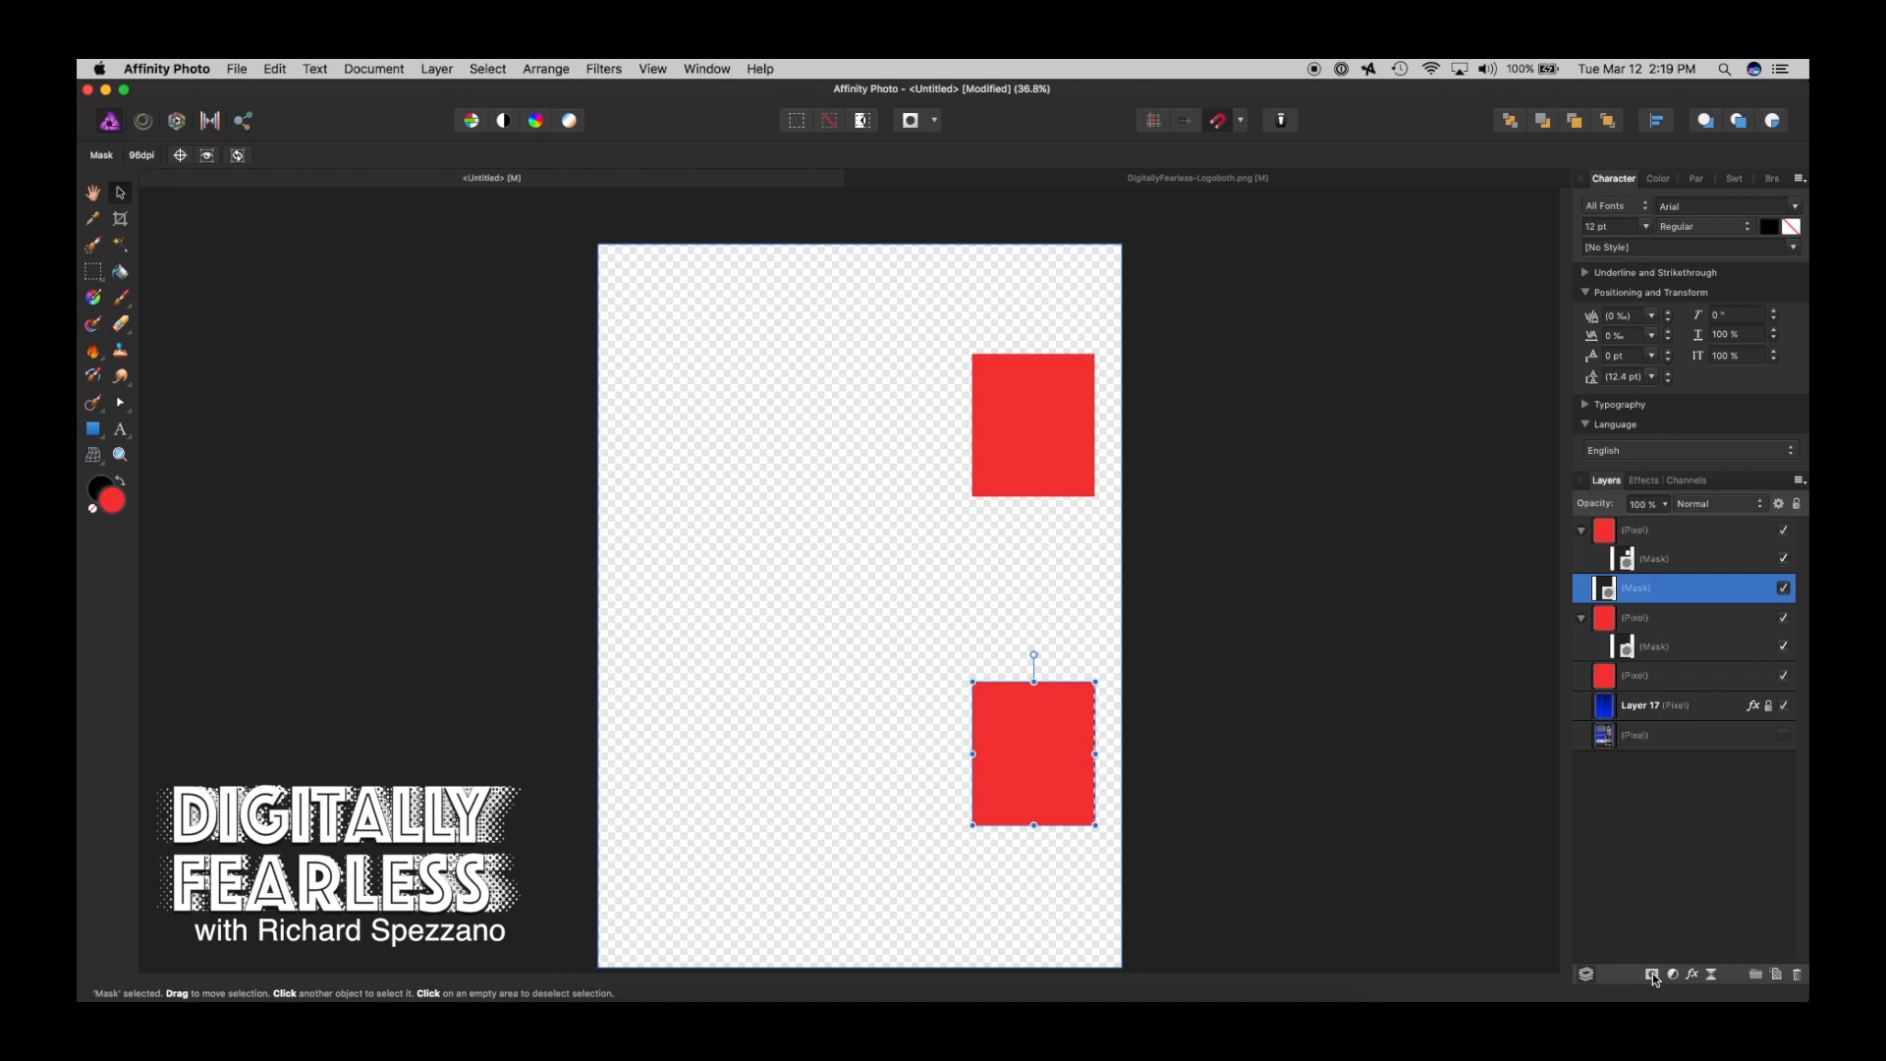
{"action": "key", "text": "super+z"}
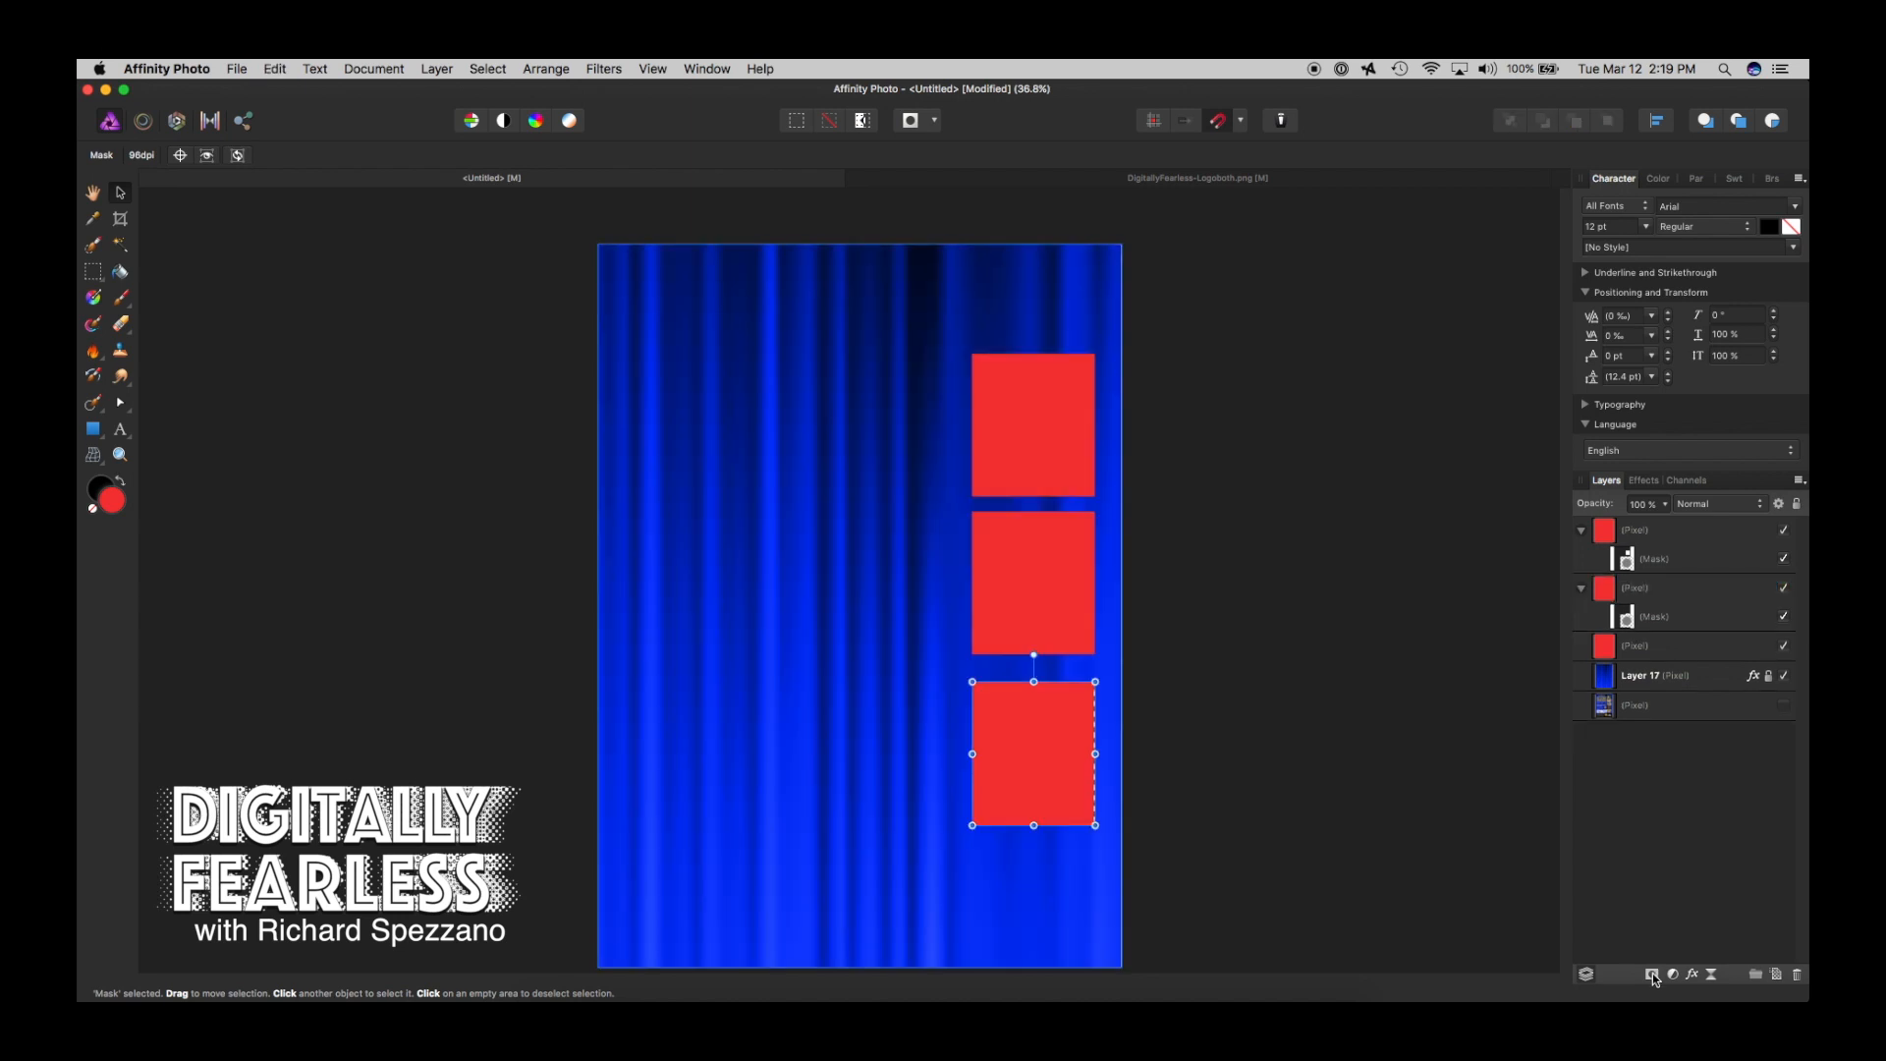
{"action": "left_click", "coordinate": [1610, 648]}
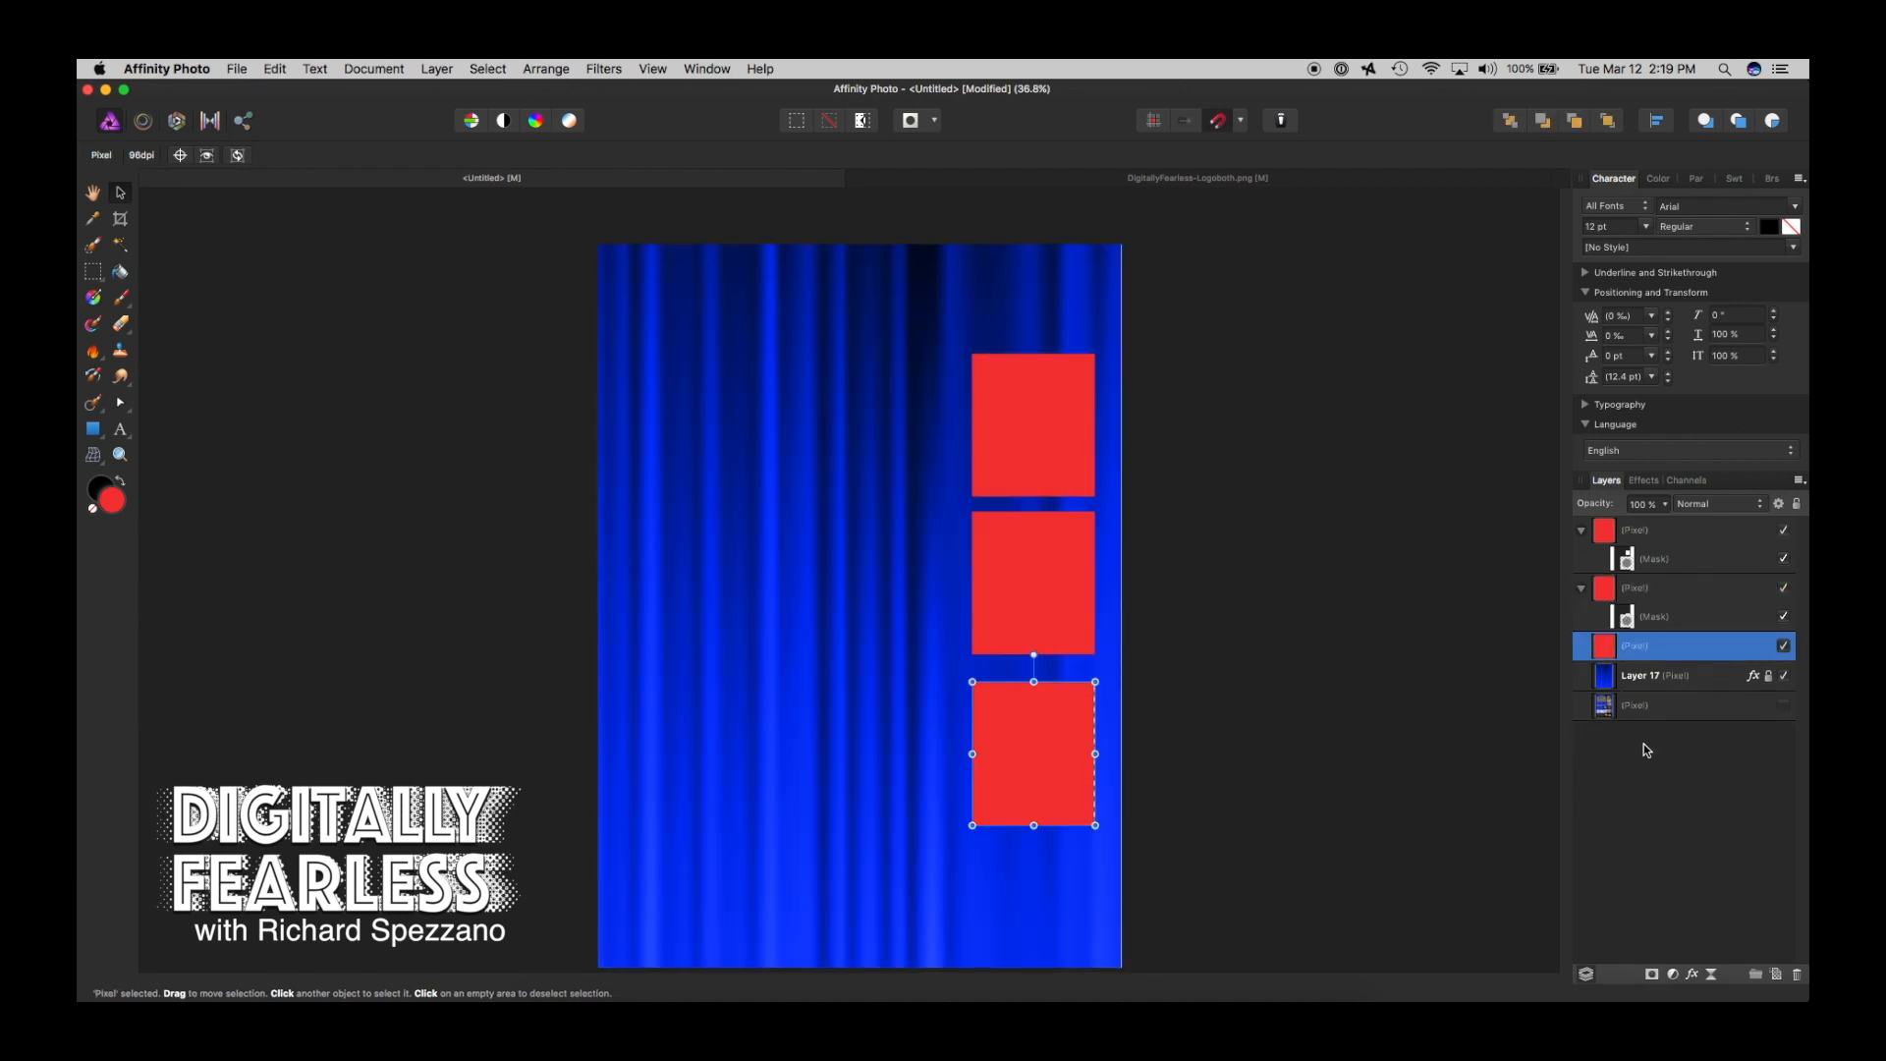
{"action": "left_click", "coordinate": [1654, 977]}
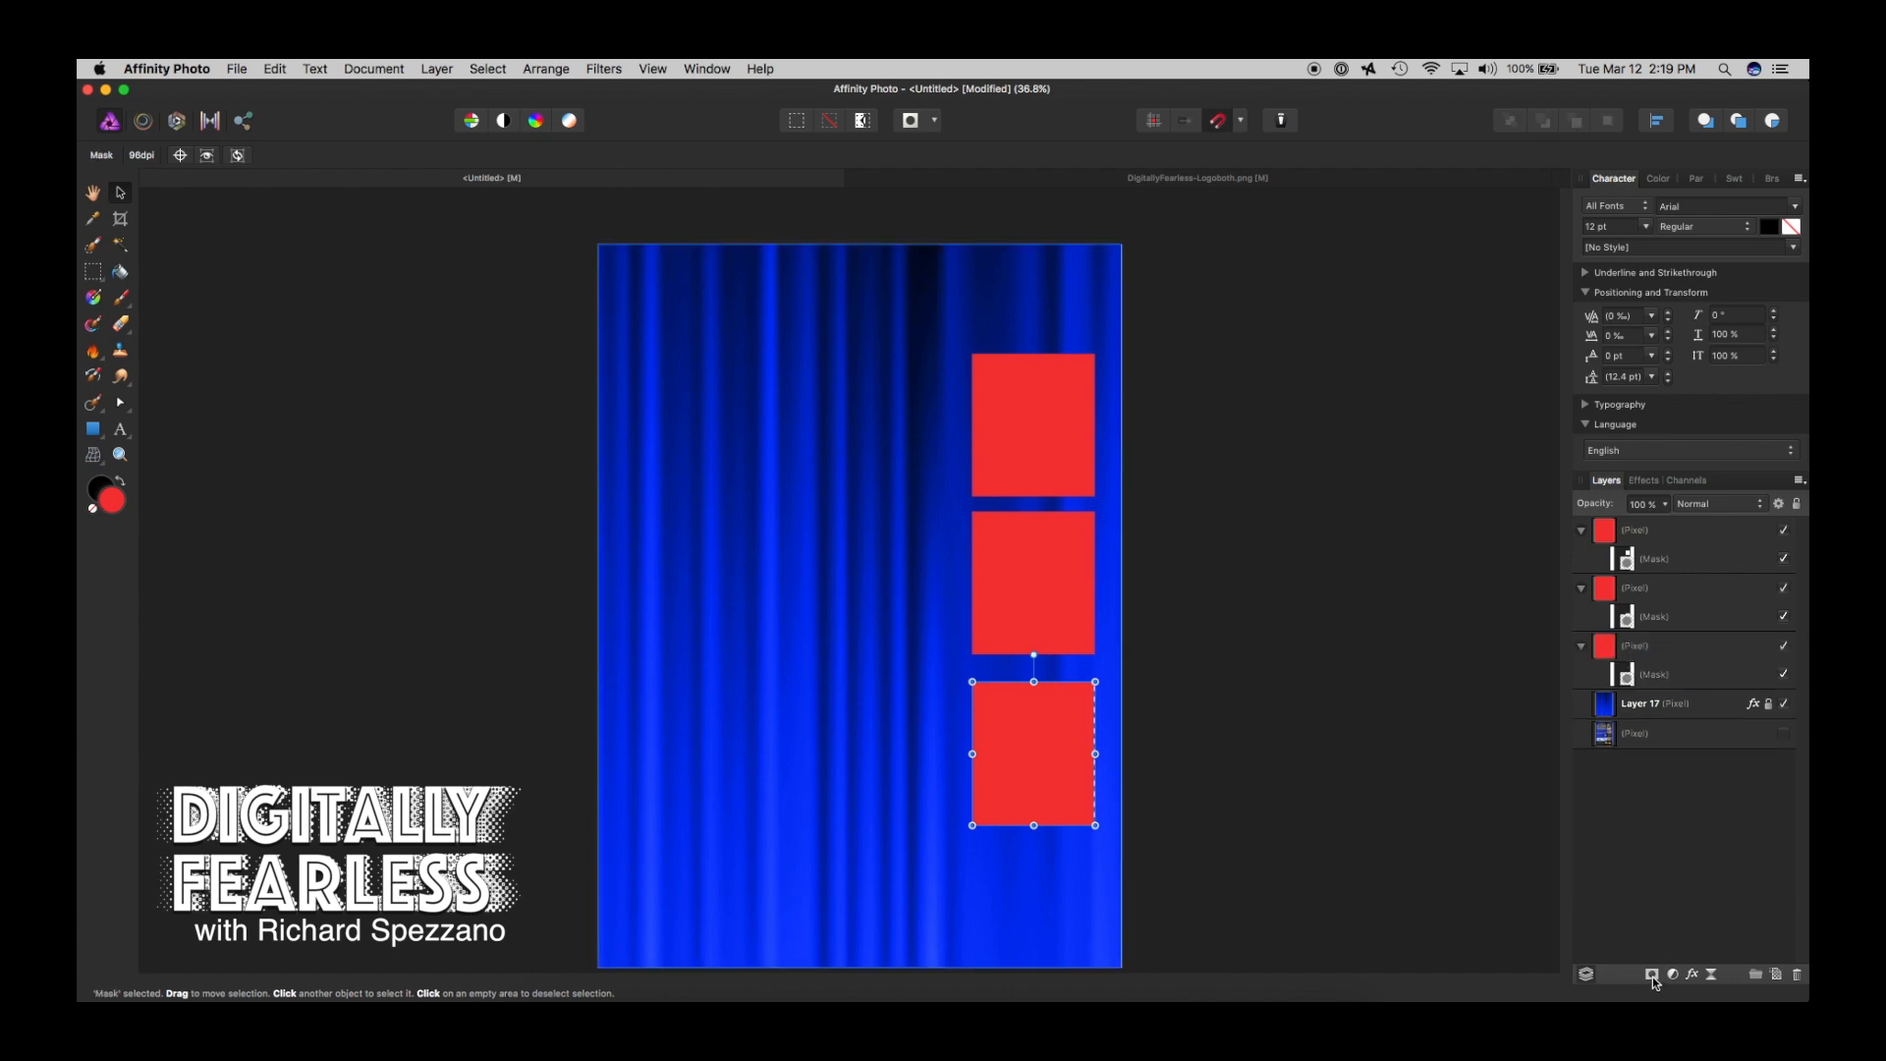
{"action": "left_click", "coordinate": [828, 120]}
{"action": "left_click", "coordinate": [483, 361]}
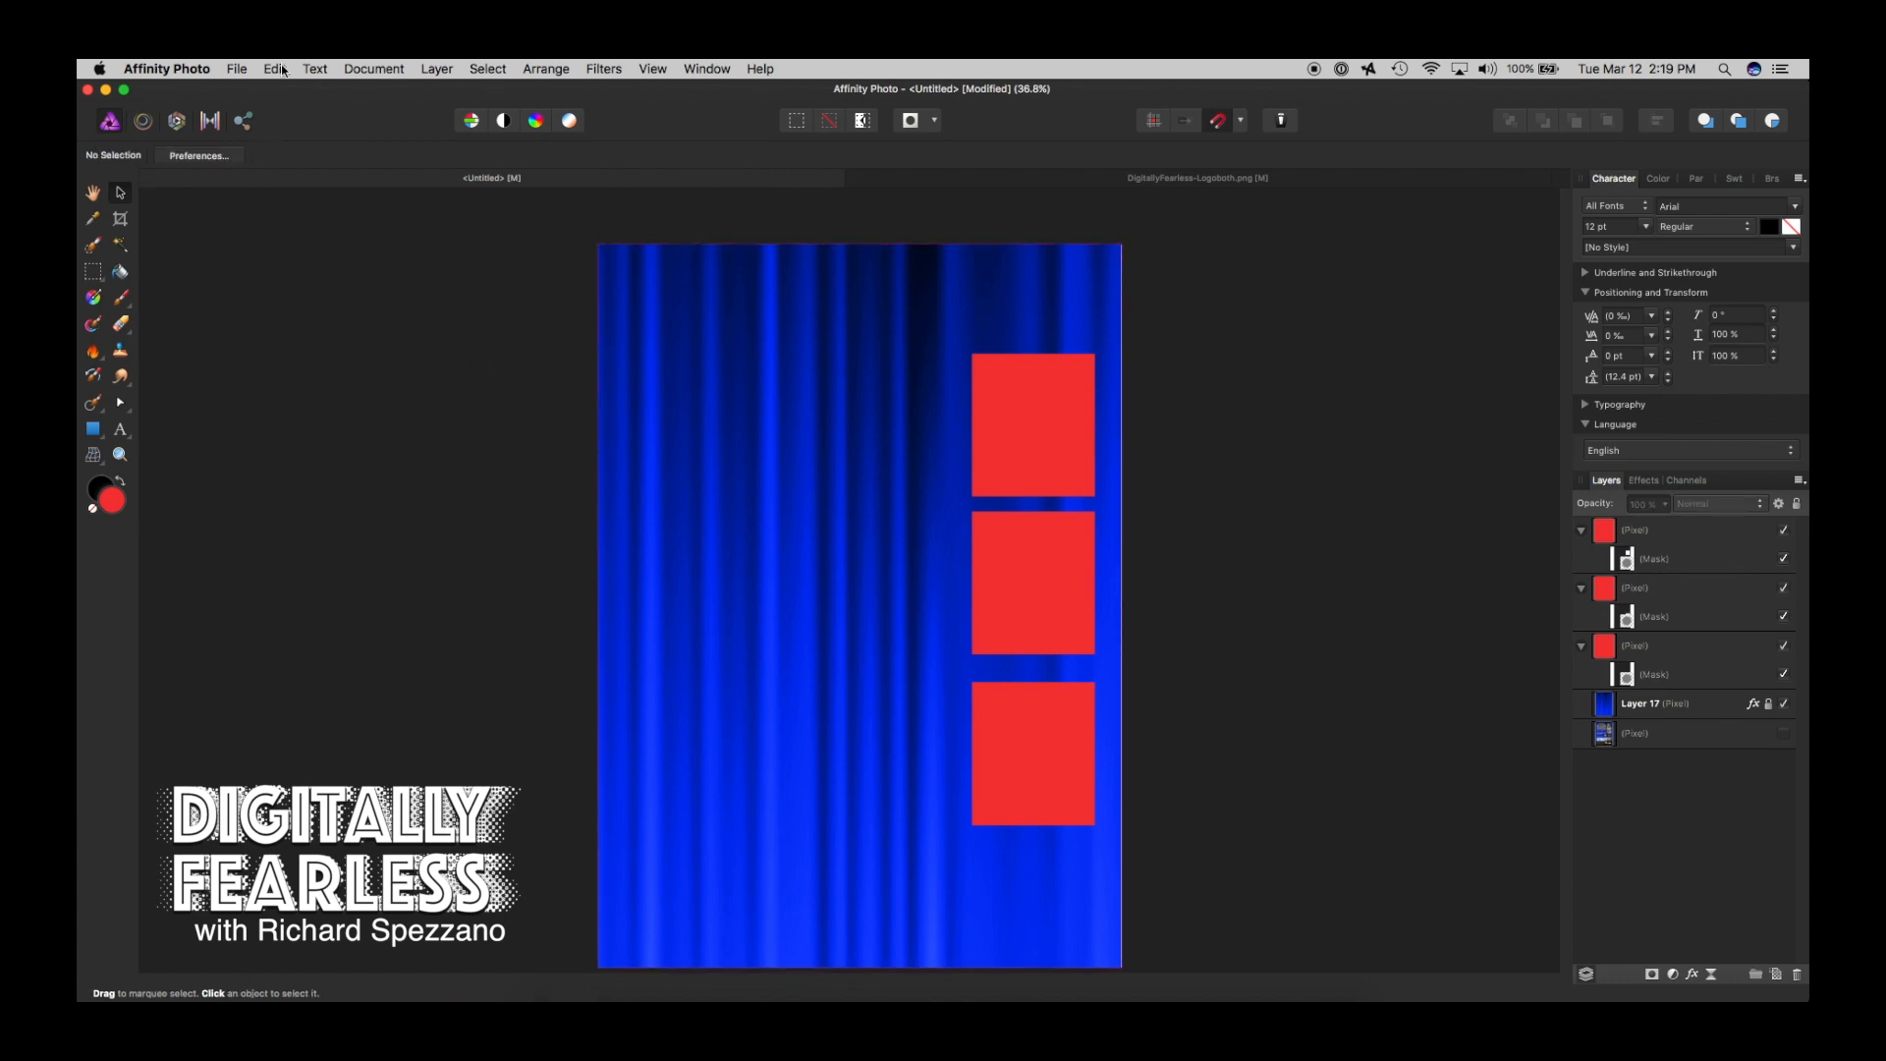
- Place the 3.1 MB JPEG headshot of the man in the blue shirt over the top red rectangle
{"action": "left_click", "coordinate": [1659, 530]}
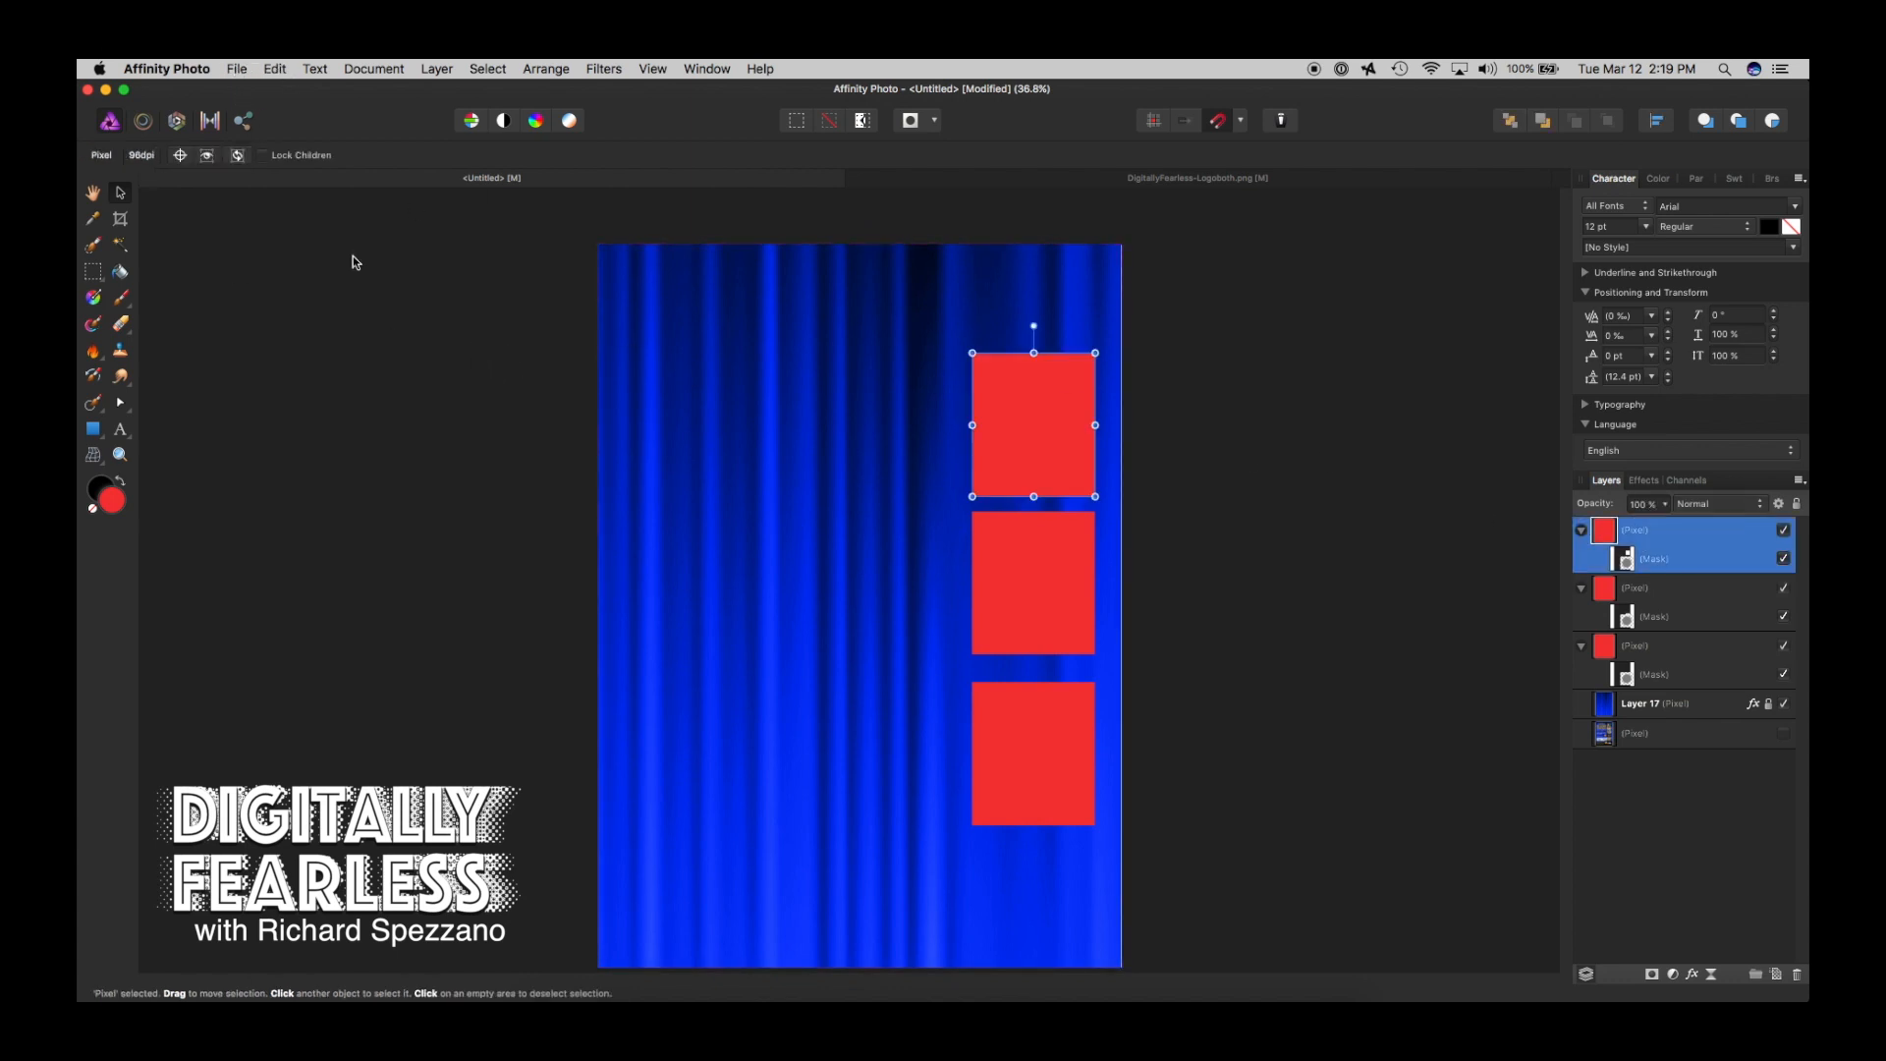
{"action": "left_click", "coordinate": [239, 69]}
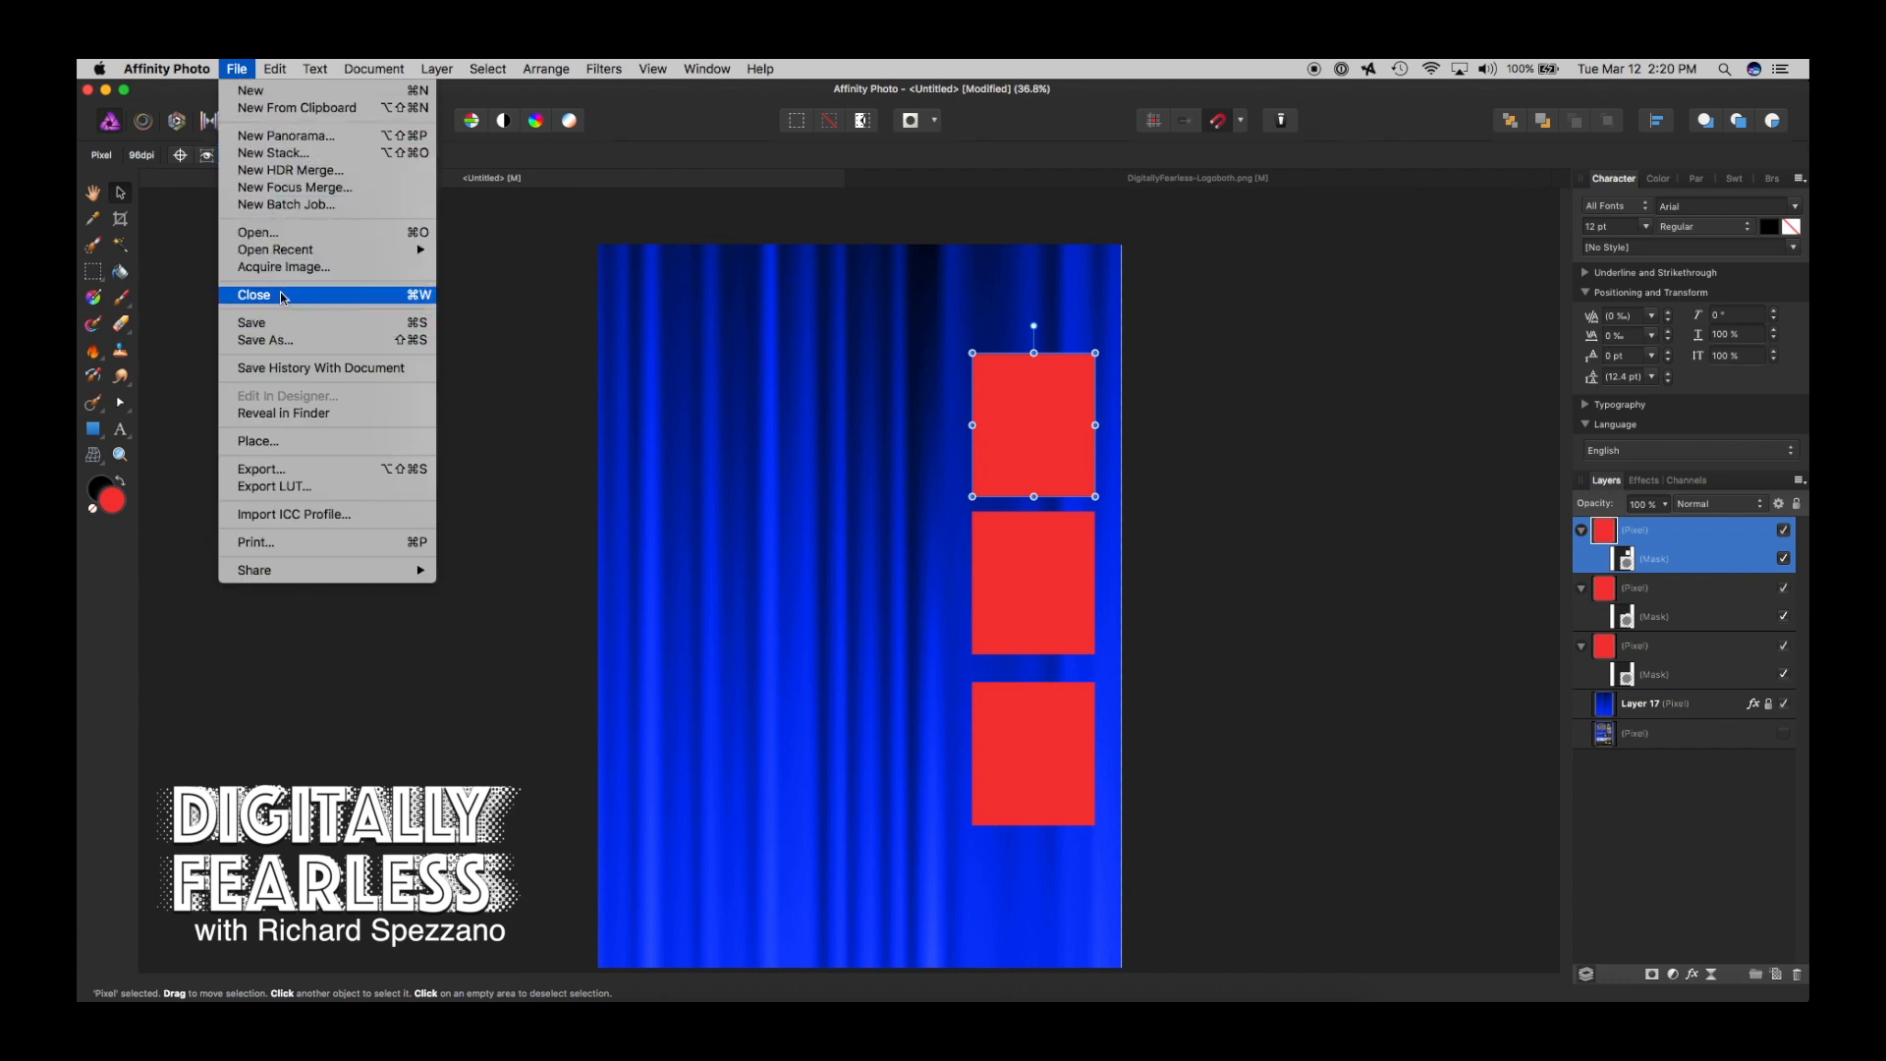
{"action": "left_click", "coordinate": [279, 446]}
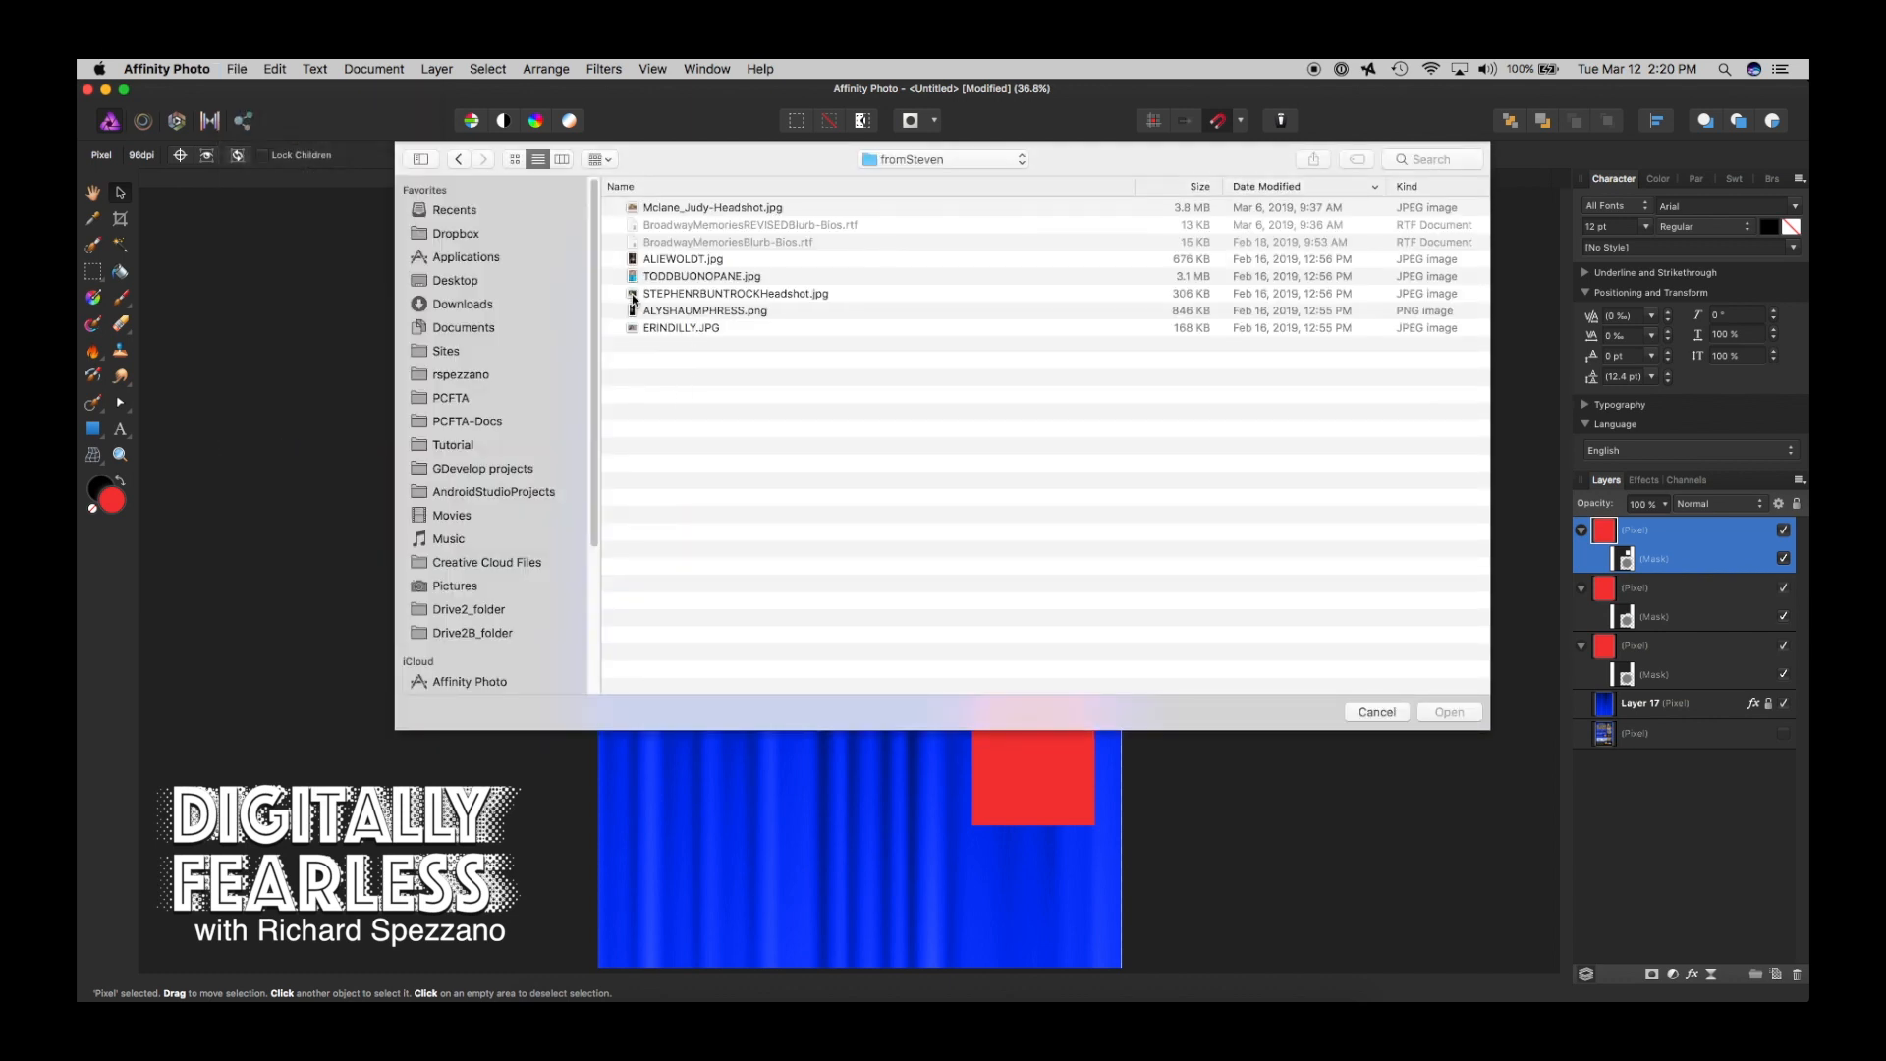
{"action": "left_click", "coordinate": [633, 278]}
{"action": "left_click", "coordinate": [1442, 716]}
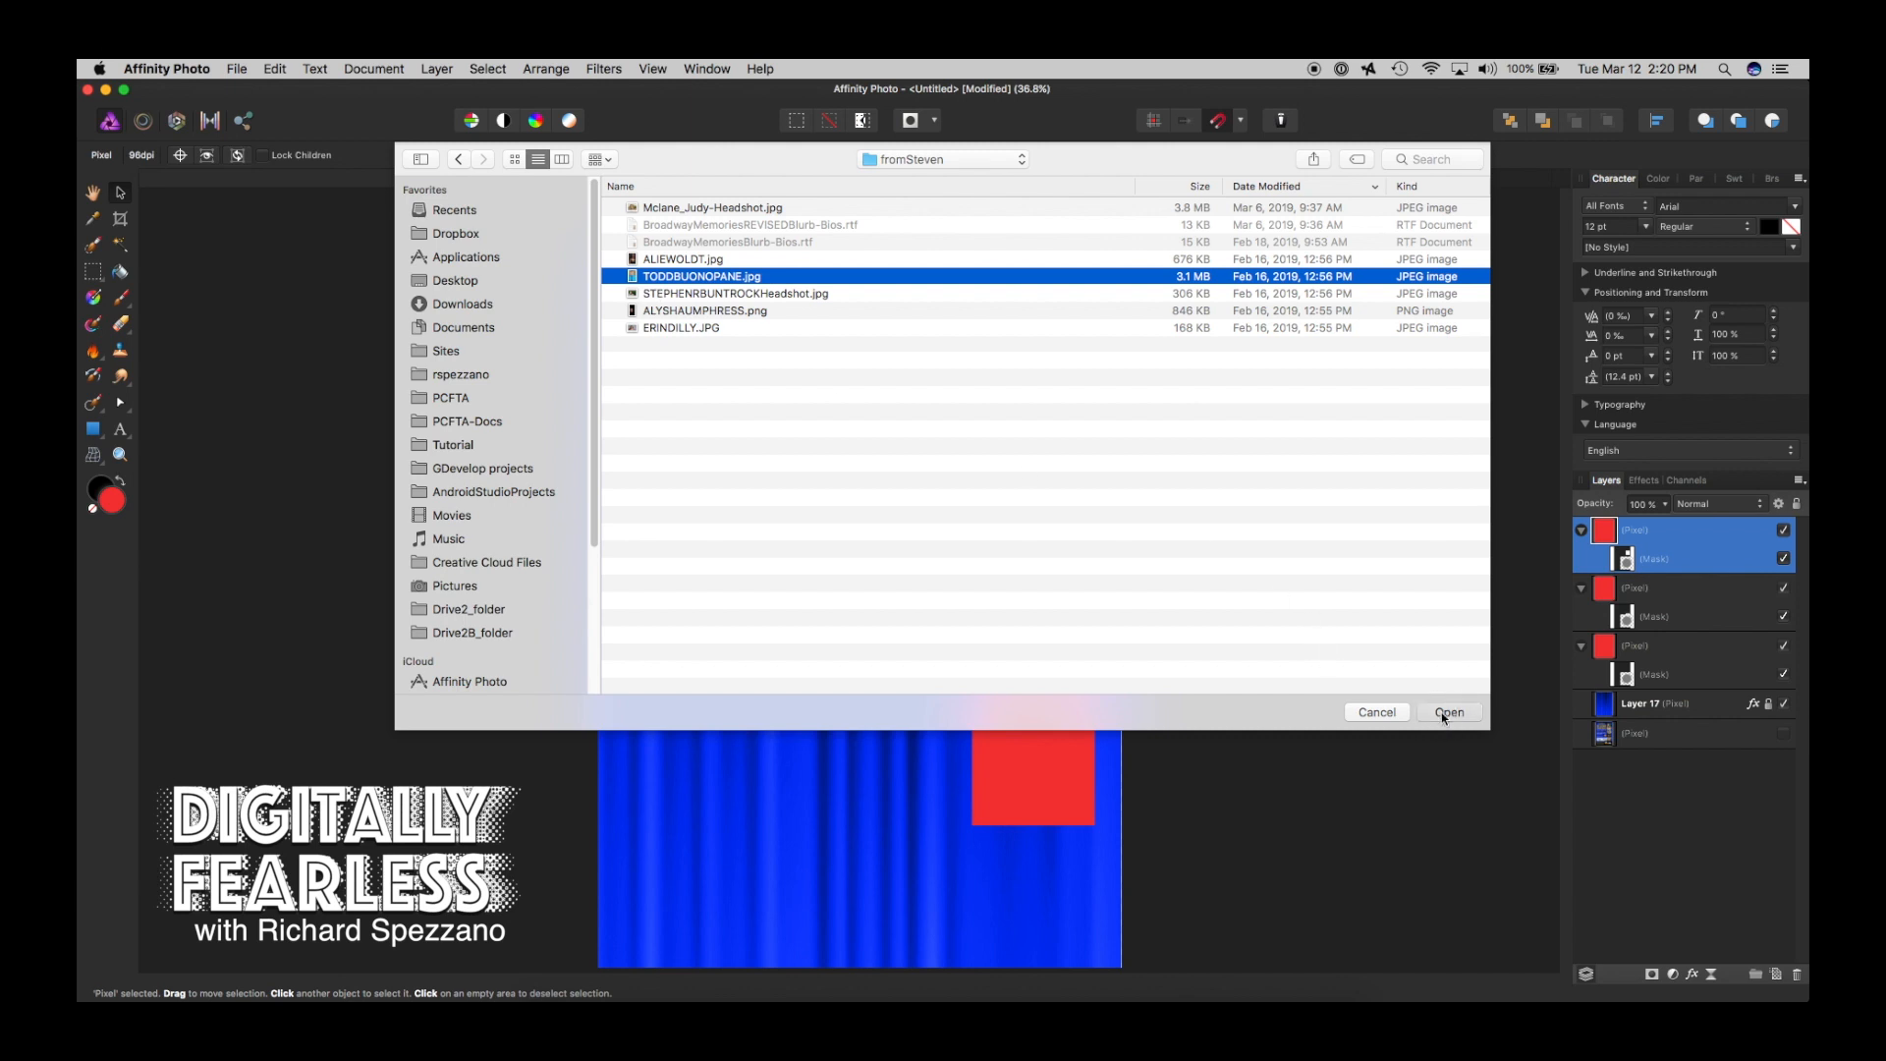
{"action": "left_click_drag", "start_coordinate": [946, 339], "coordinate": [1193, 530]}
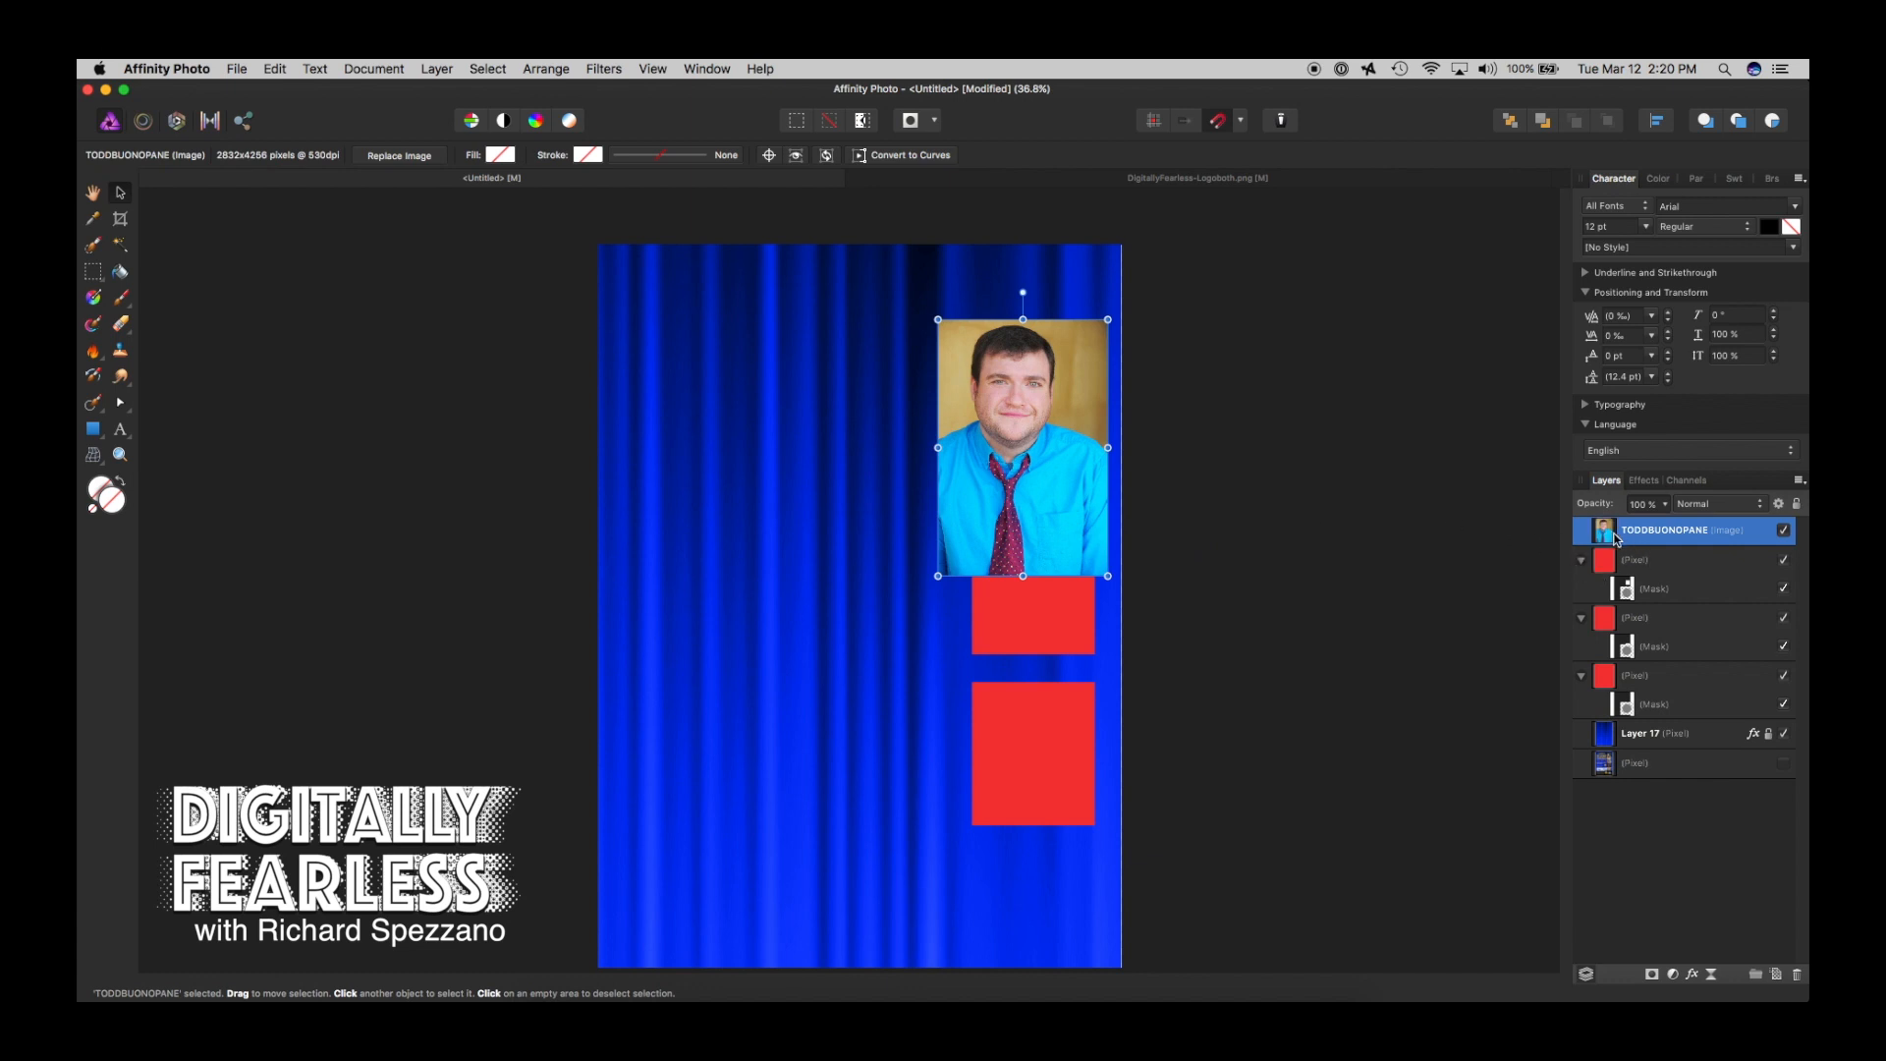
- Nest the headshot inside the top rectangle's masked layer, then scale it down and reposition it to fill the frame
{"action": "left_click_drag", "start_coordinate": [1612, 535], "coordinate": [1626, 601]}
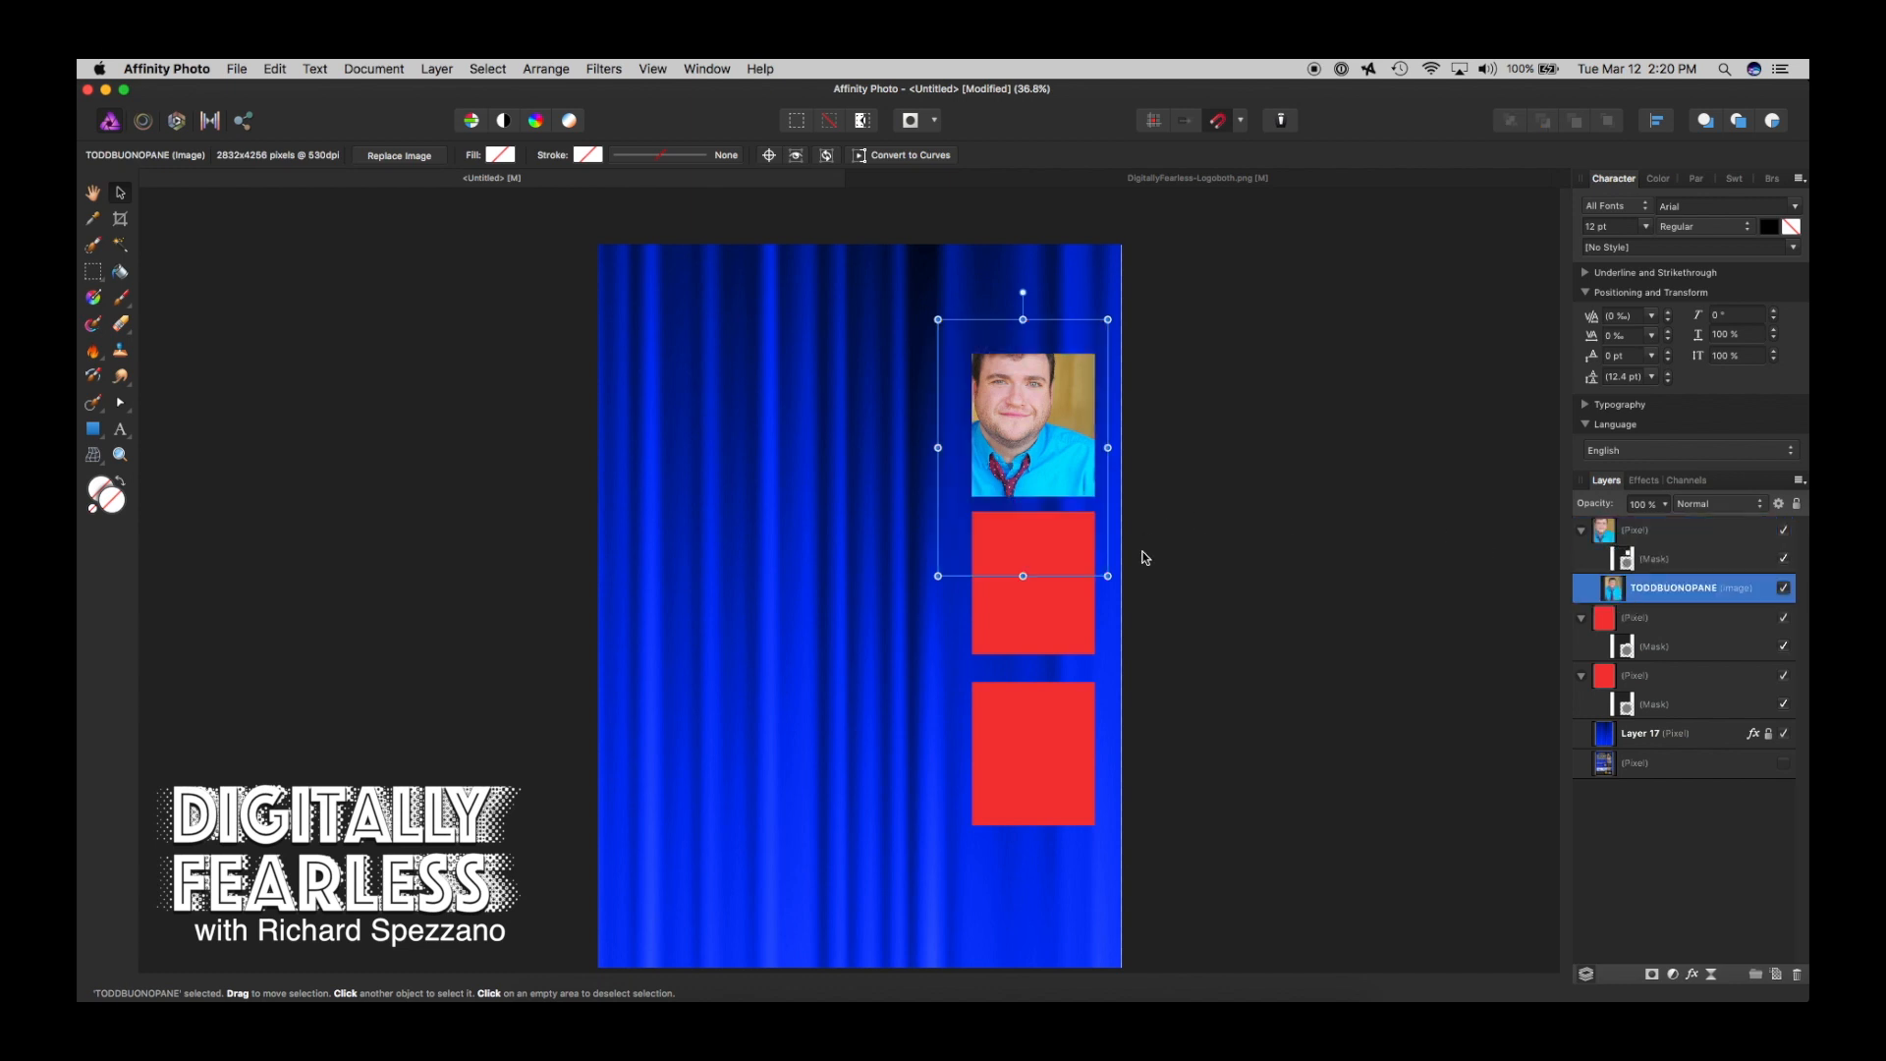
{"action": "left_click_drag", "start_coordinate": [1108, 576], "coordinate": [1062, 474]}
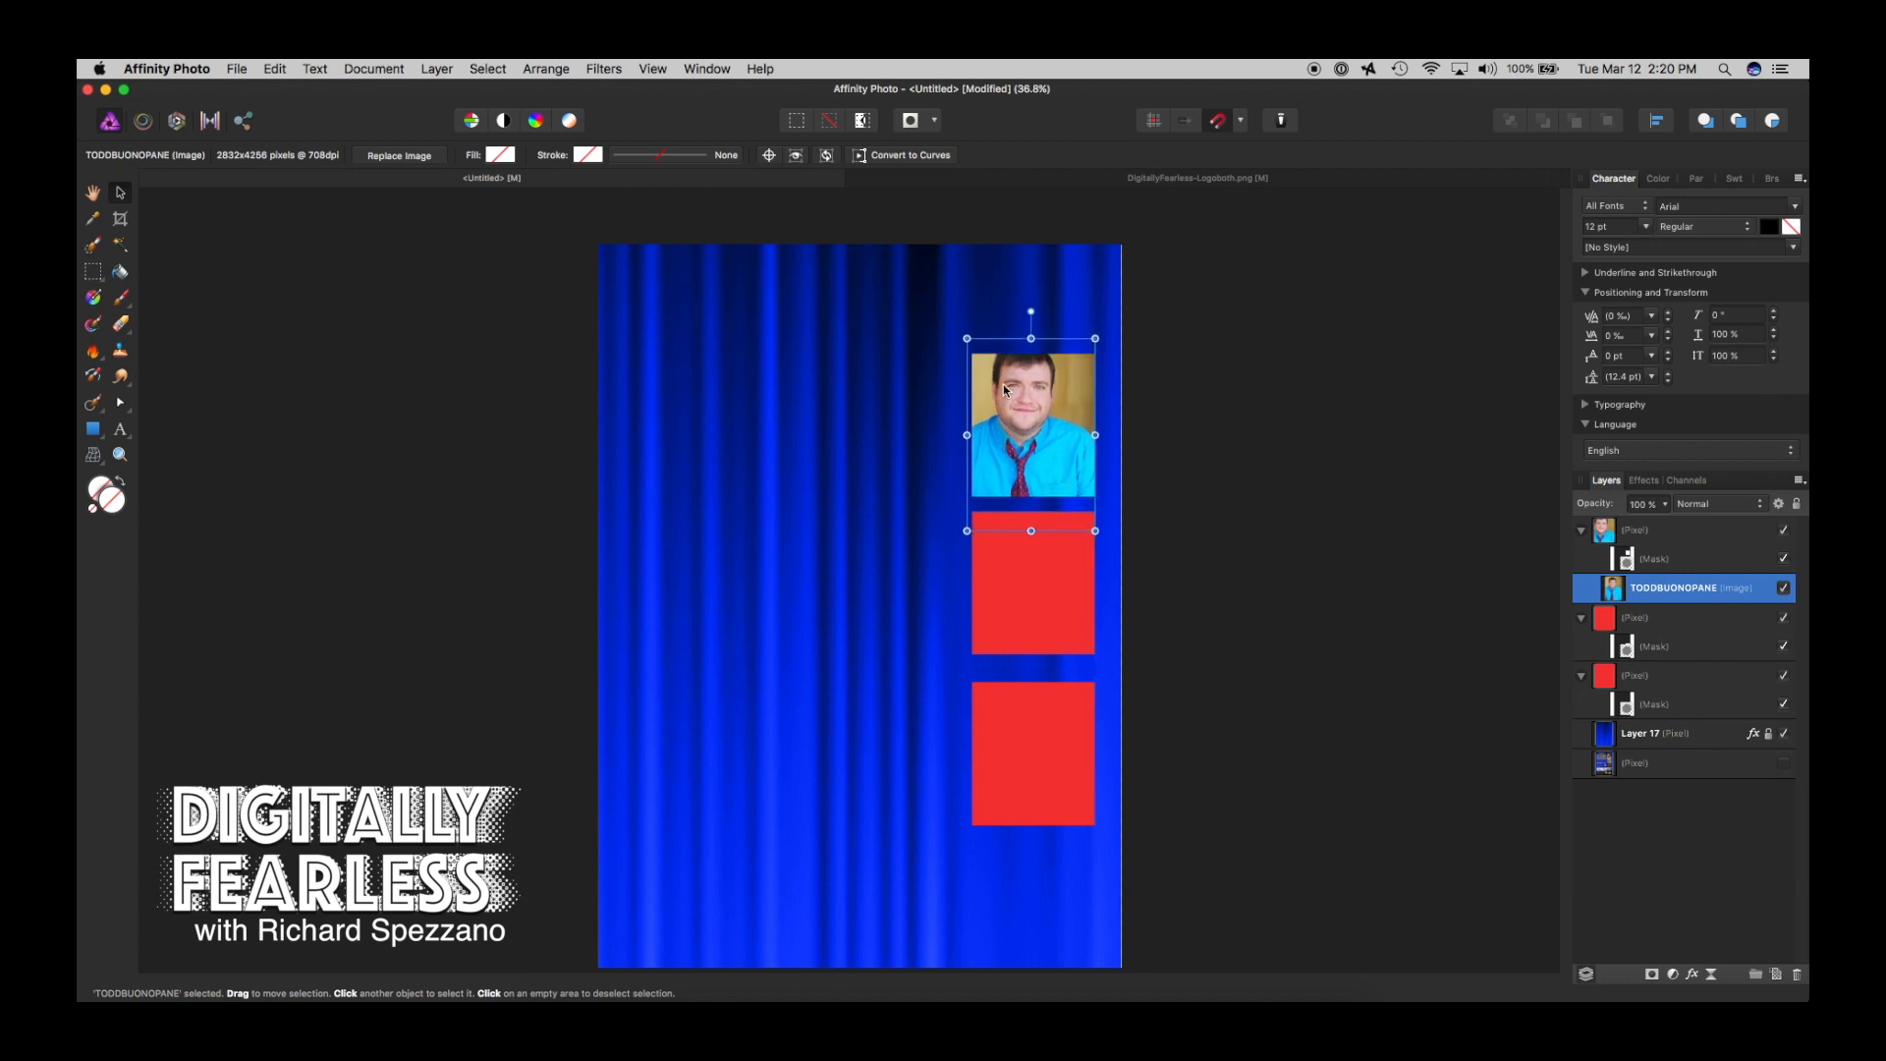
{"action": "left_click_drag", "start_coordinate": [1006, 391], "coordinate": [1010, 404]}
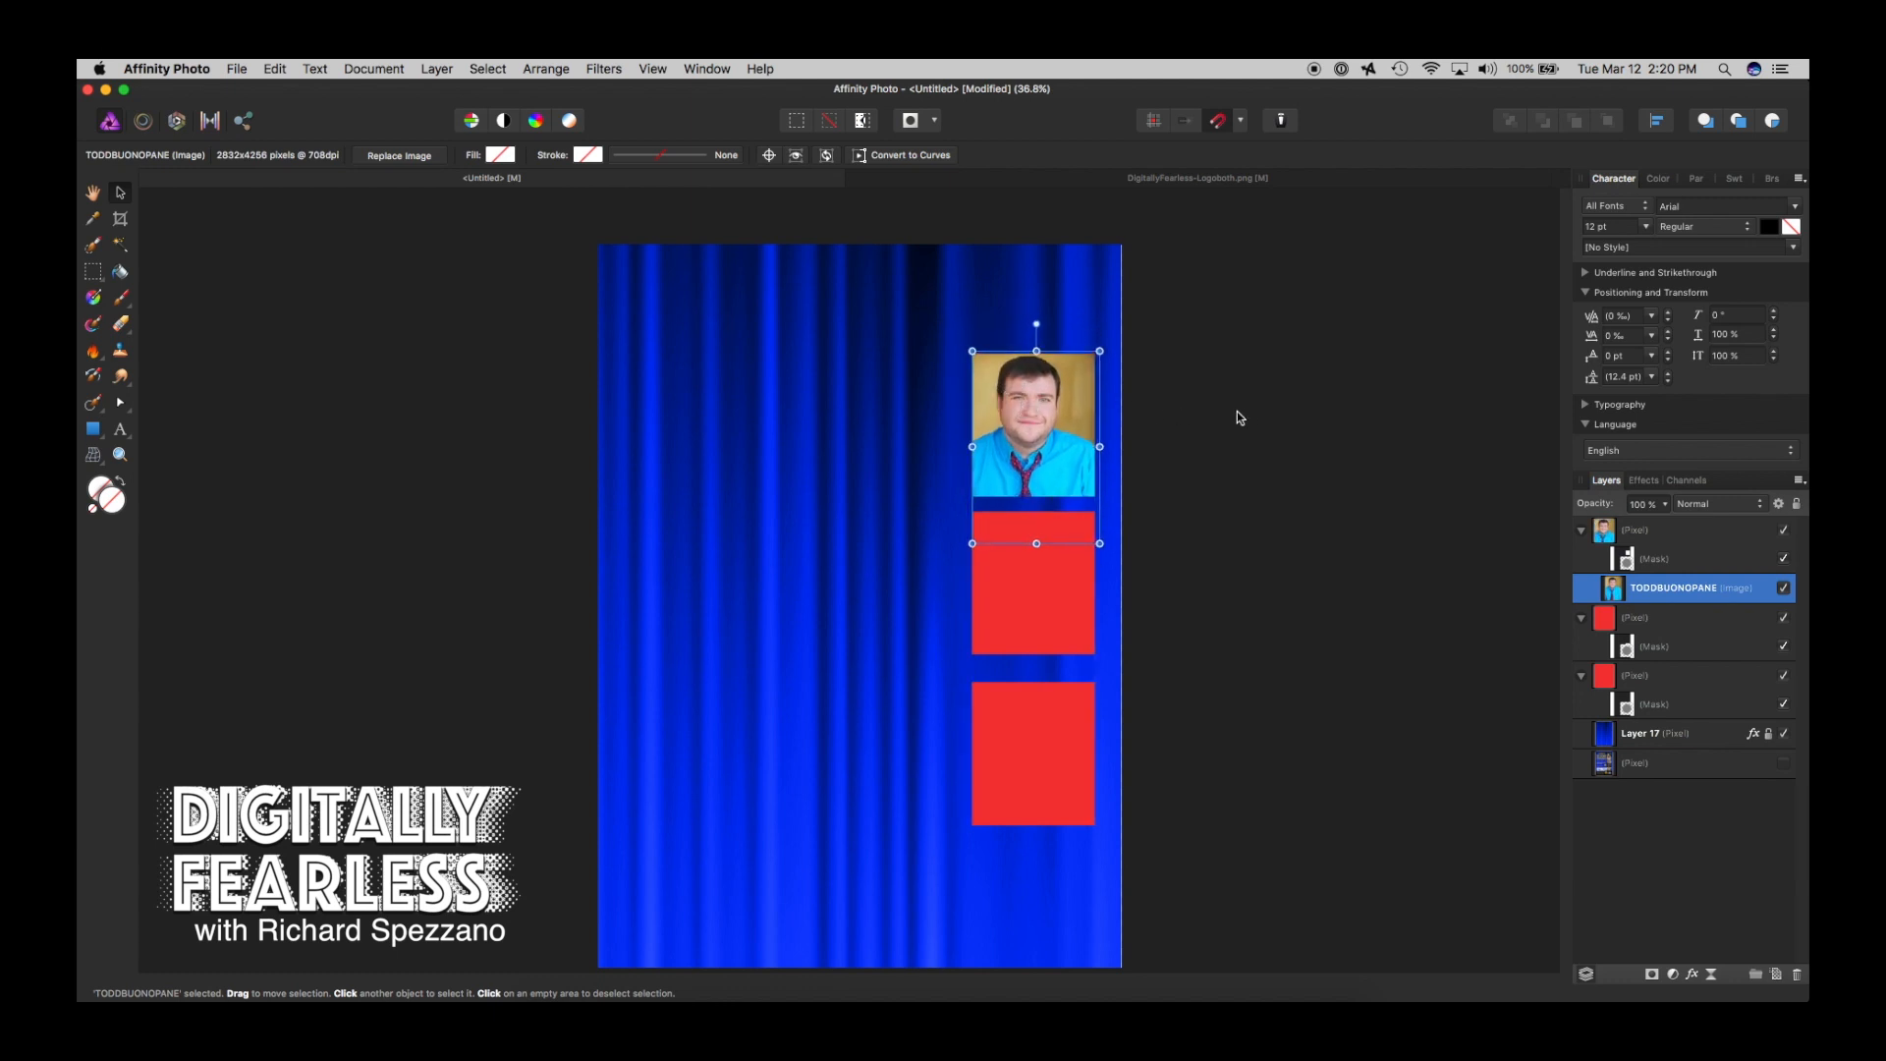
{"action": "left_click", "coordinate": [1281, 428]}
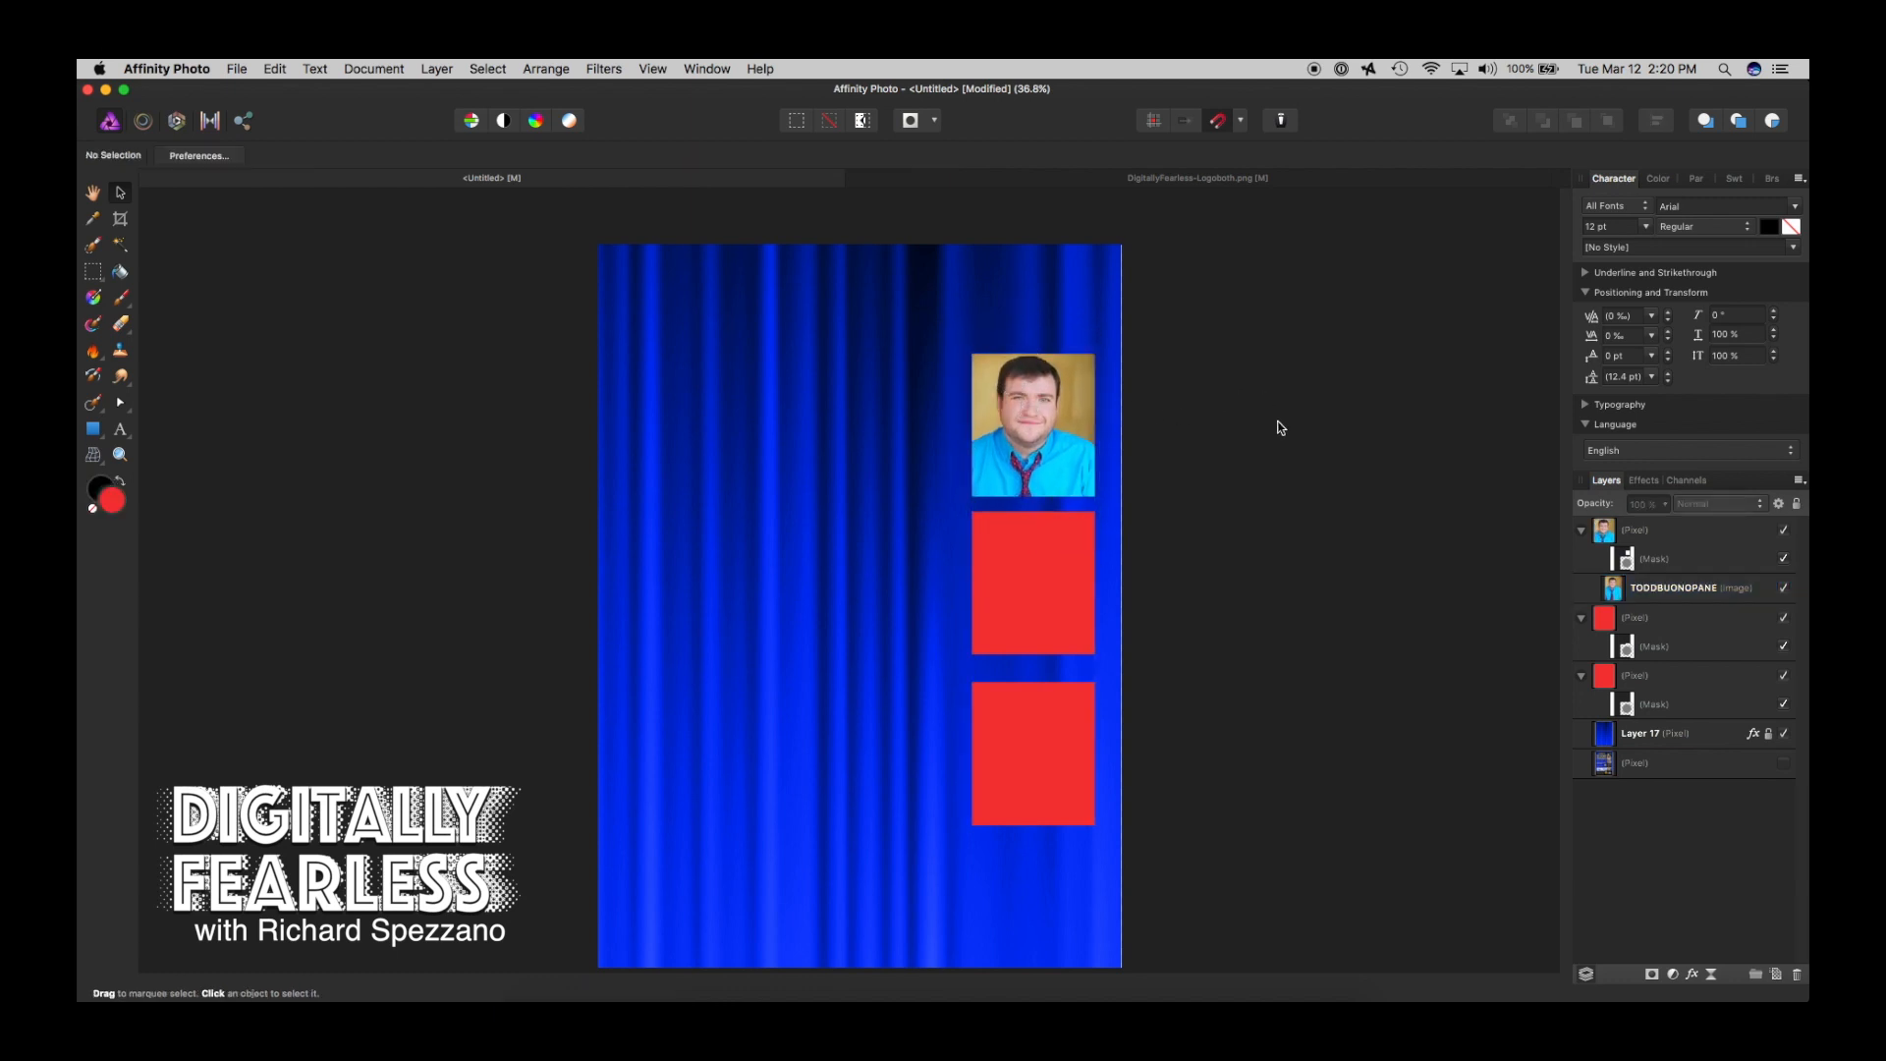
- Place the 168 KB JPEG headshot of the woman in the pink top over the middle red rectangle
{"action": "left_click", "coordinate": [1602, 619]}
{"action": "left_click", "coordinate": [244, 70]}
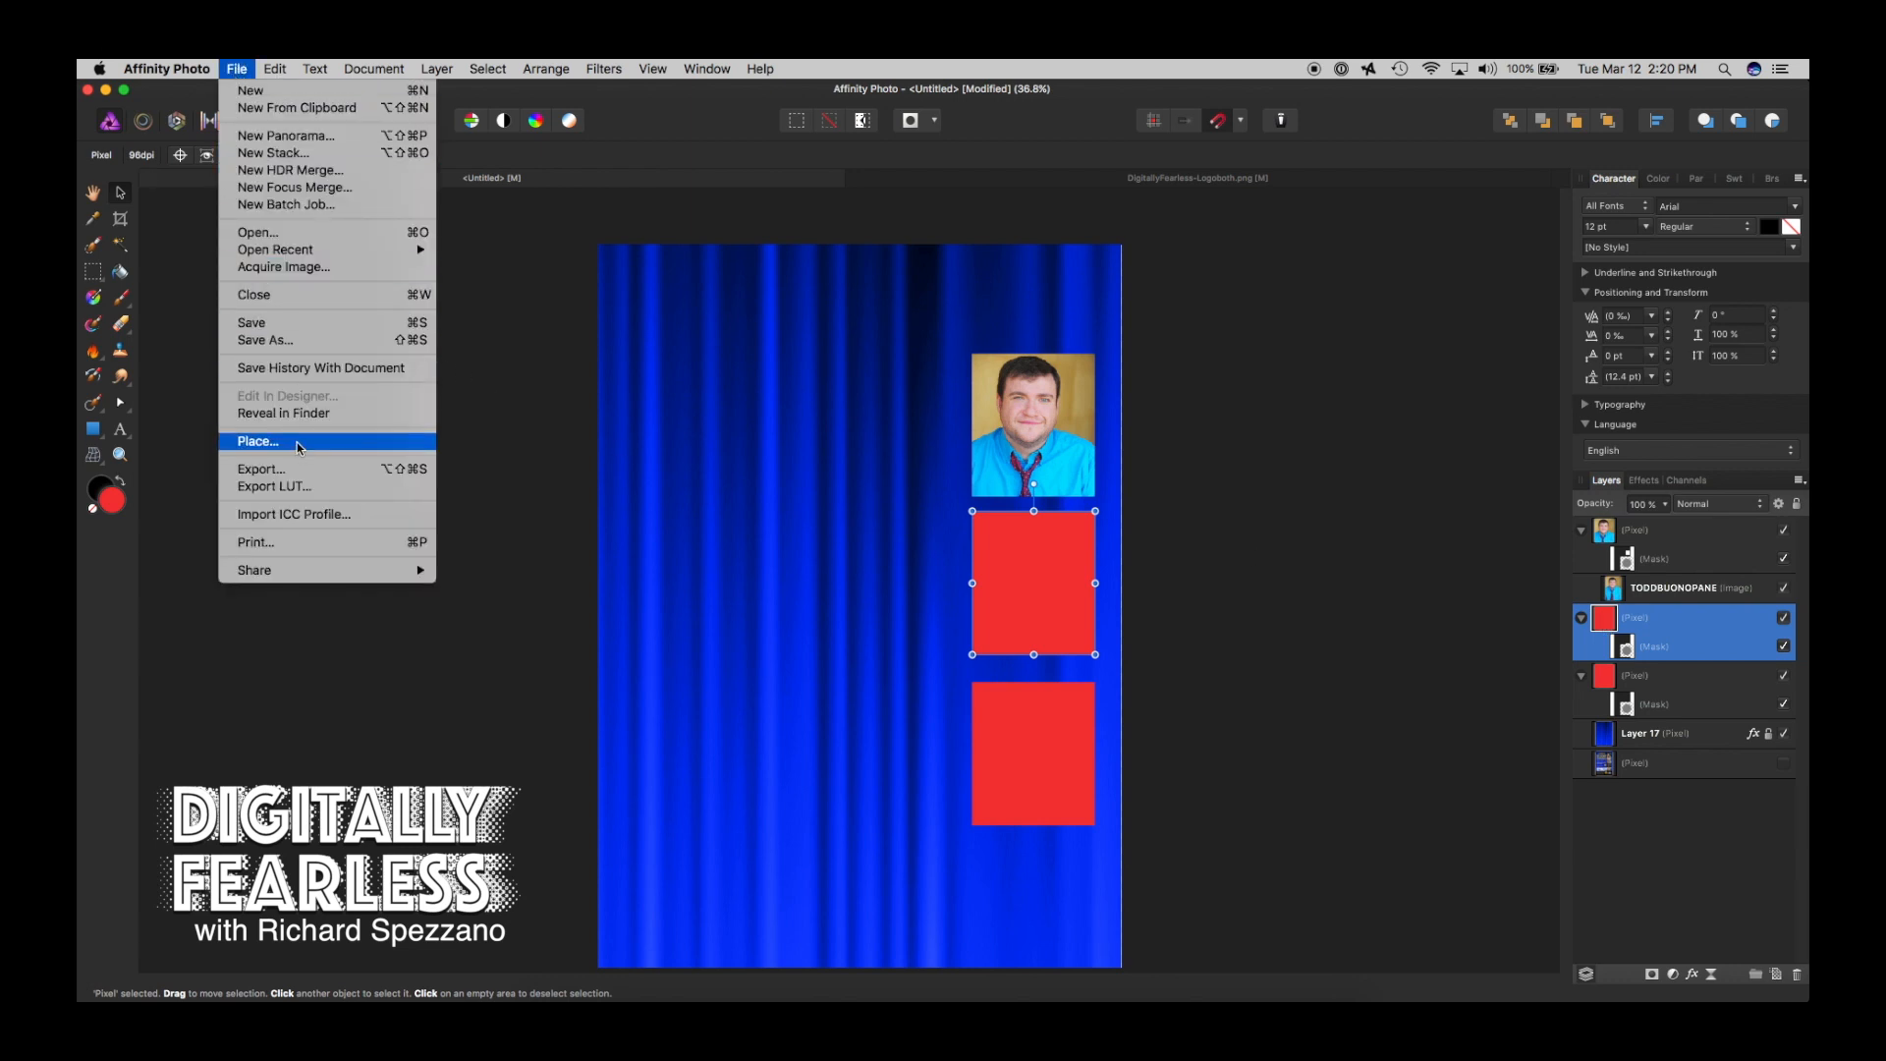
{"action": "left_click", "coordinate": [300, 444]}
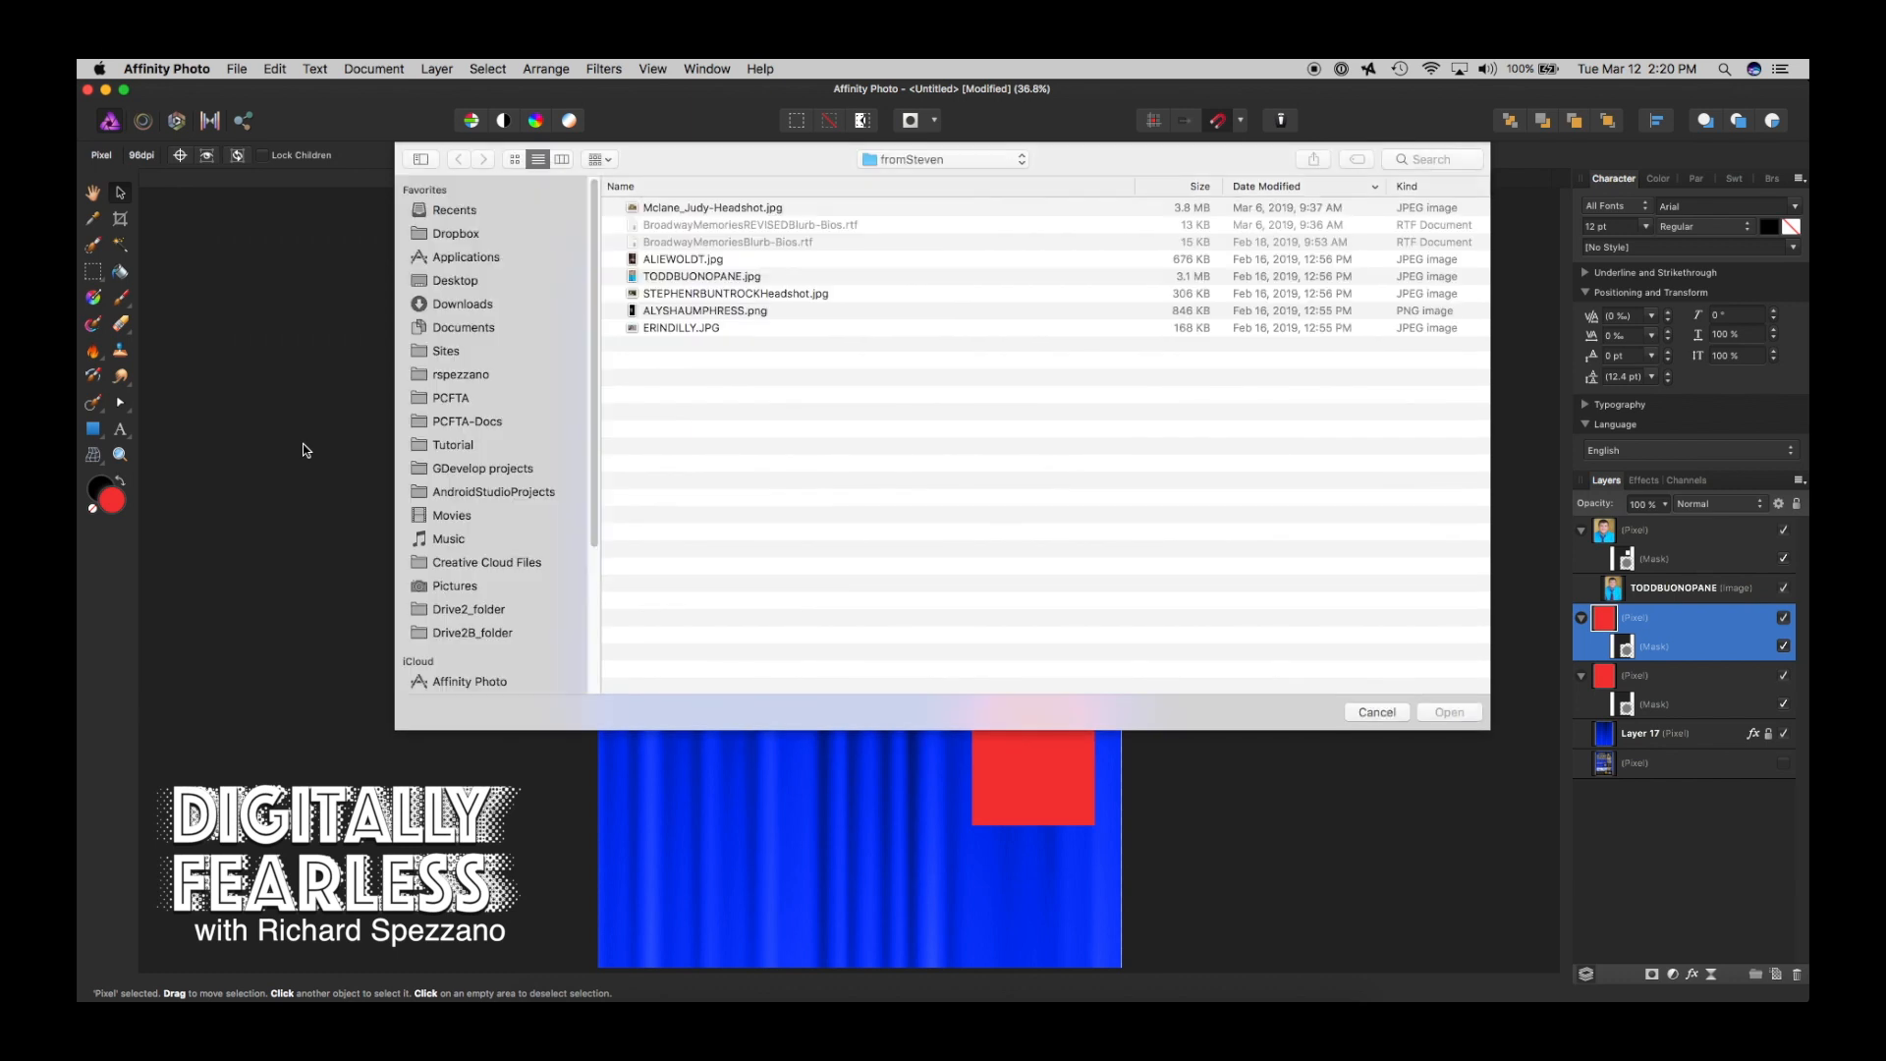
{"action": "left_click", "coordinate": [634, 329]}
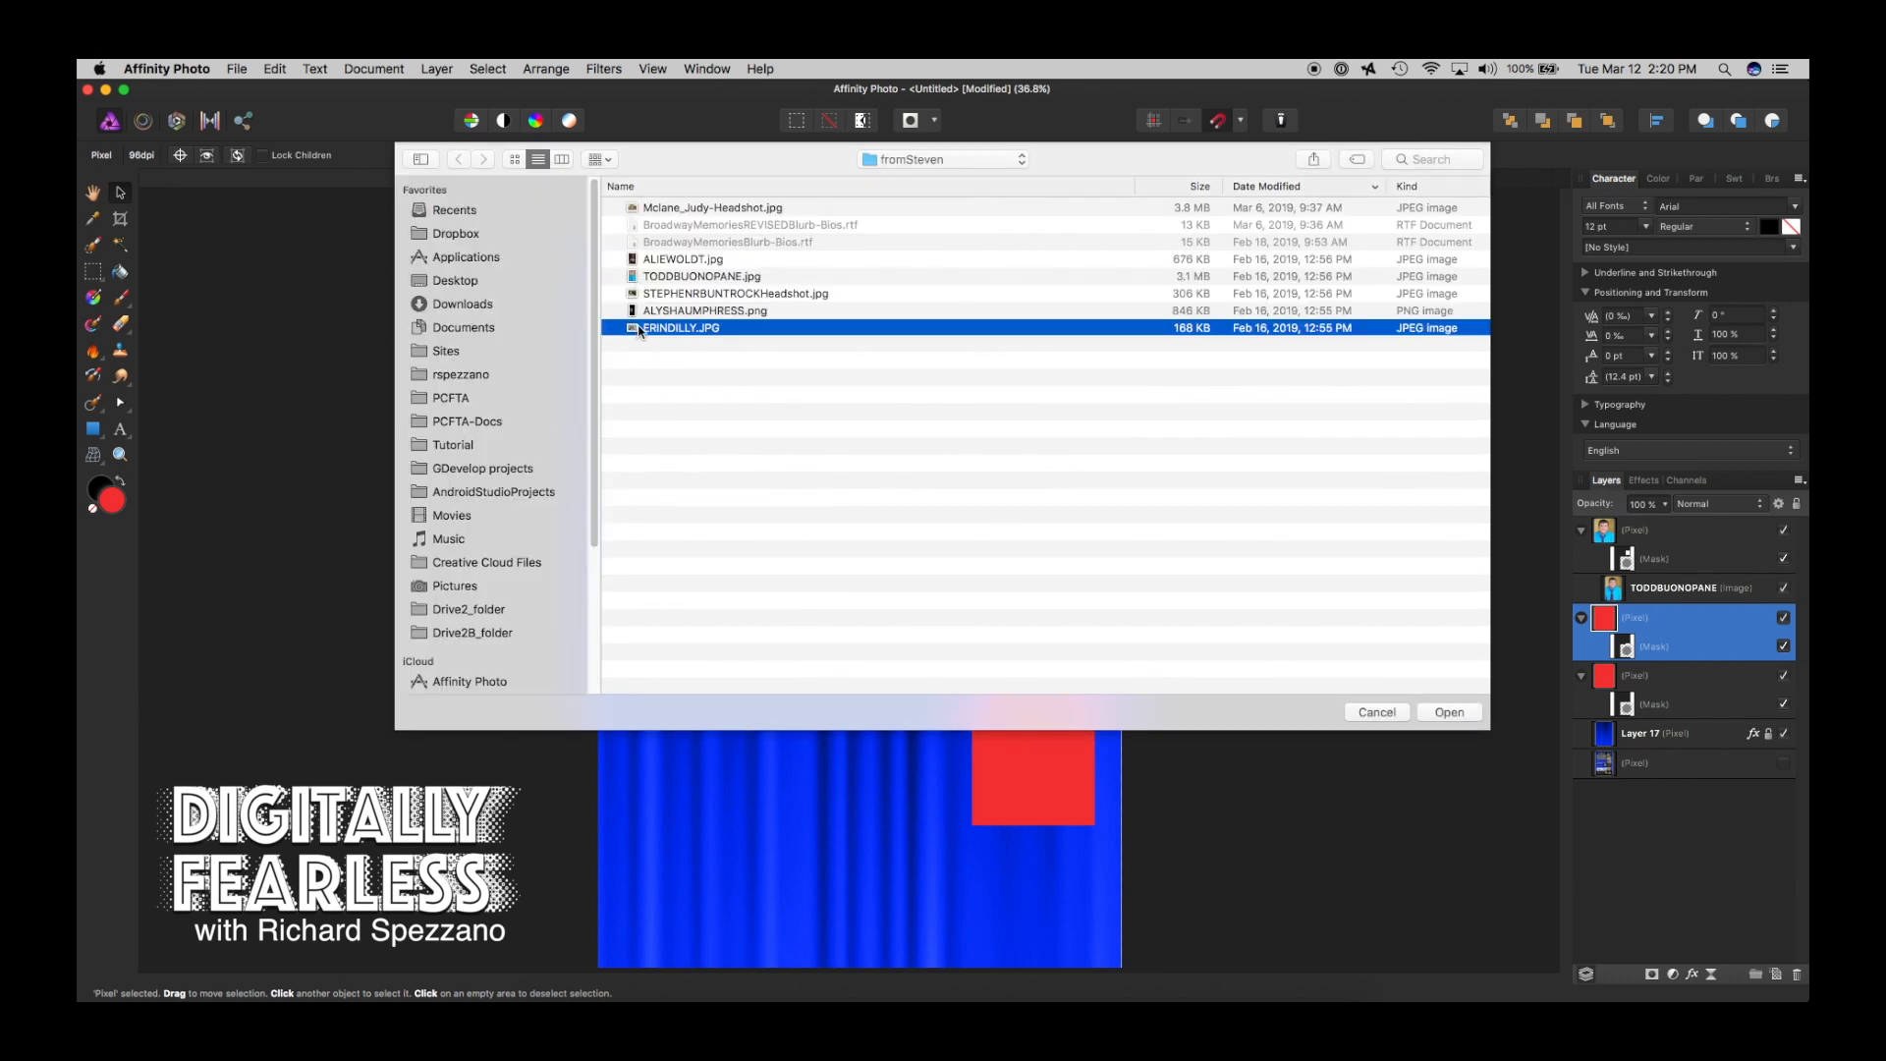
{"action": "left_click", "coordinate": [1464, 720]}
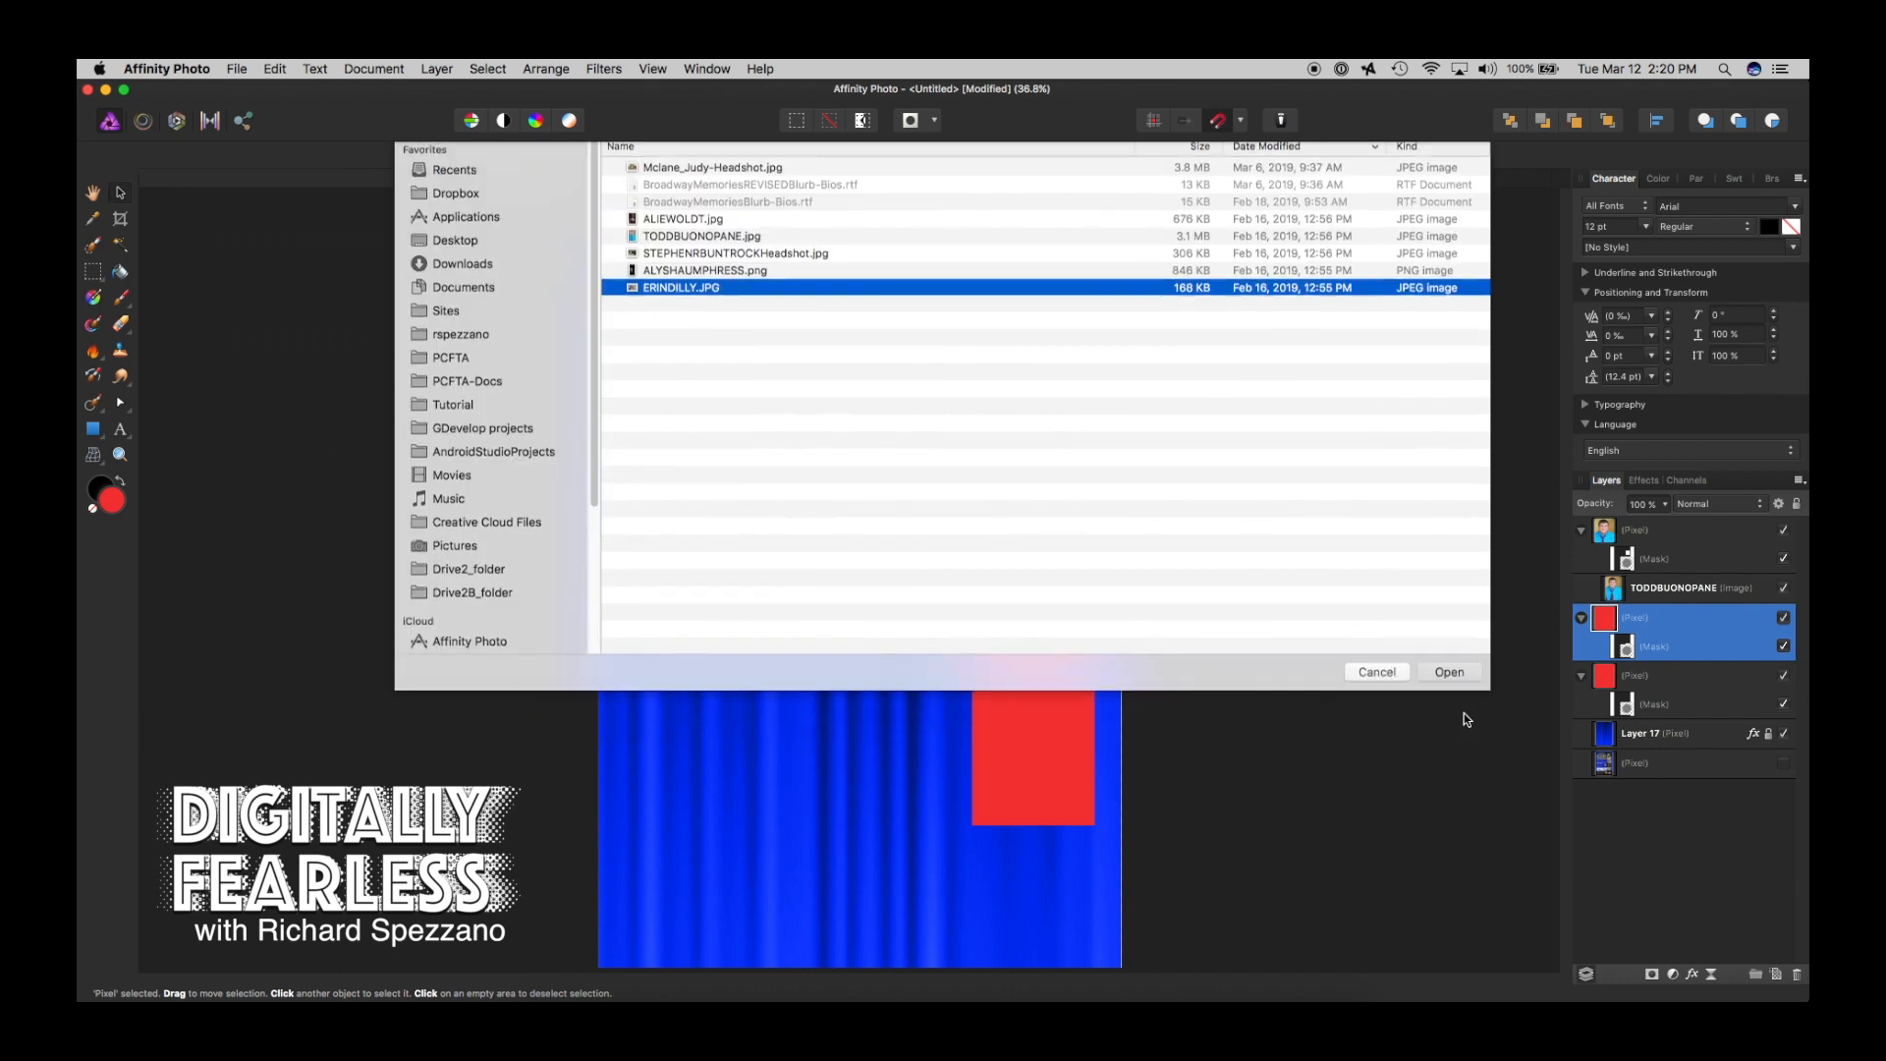
{"action": "left_click_drag", "start_coordinate": [943, 492], "coordinate": [1164, 845]}
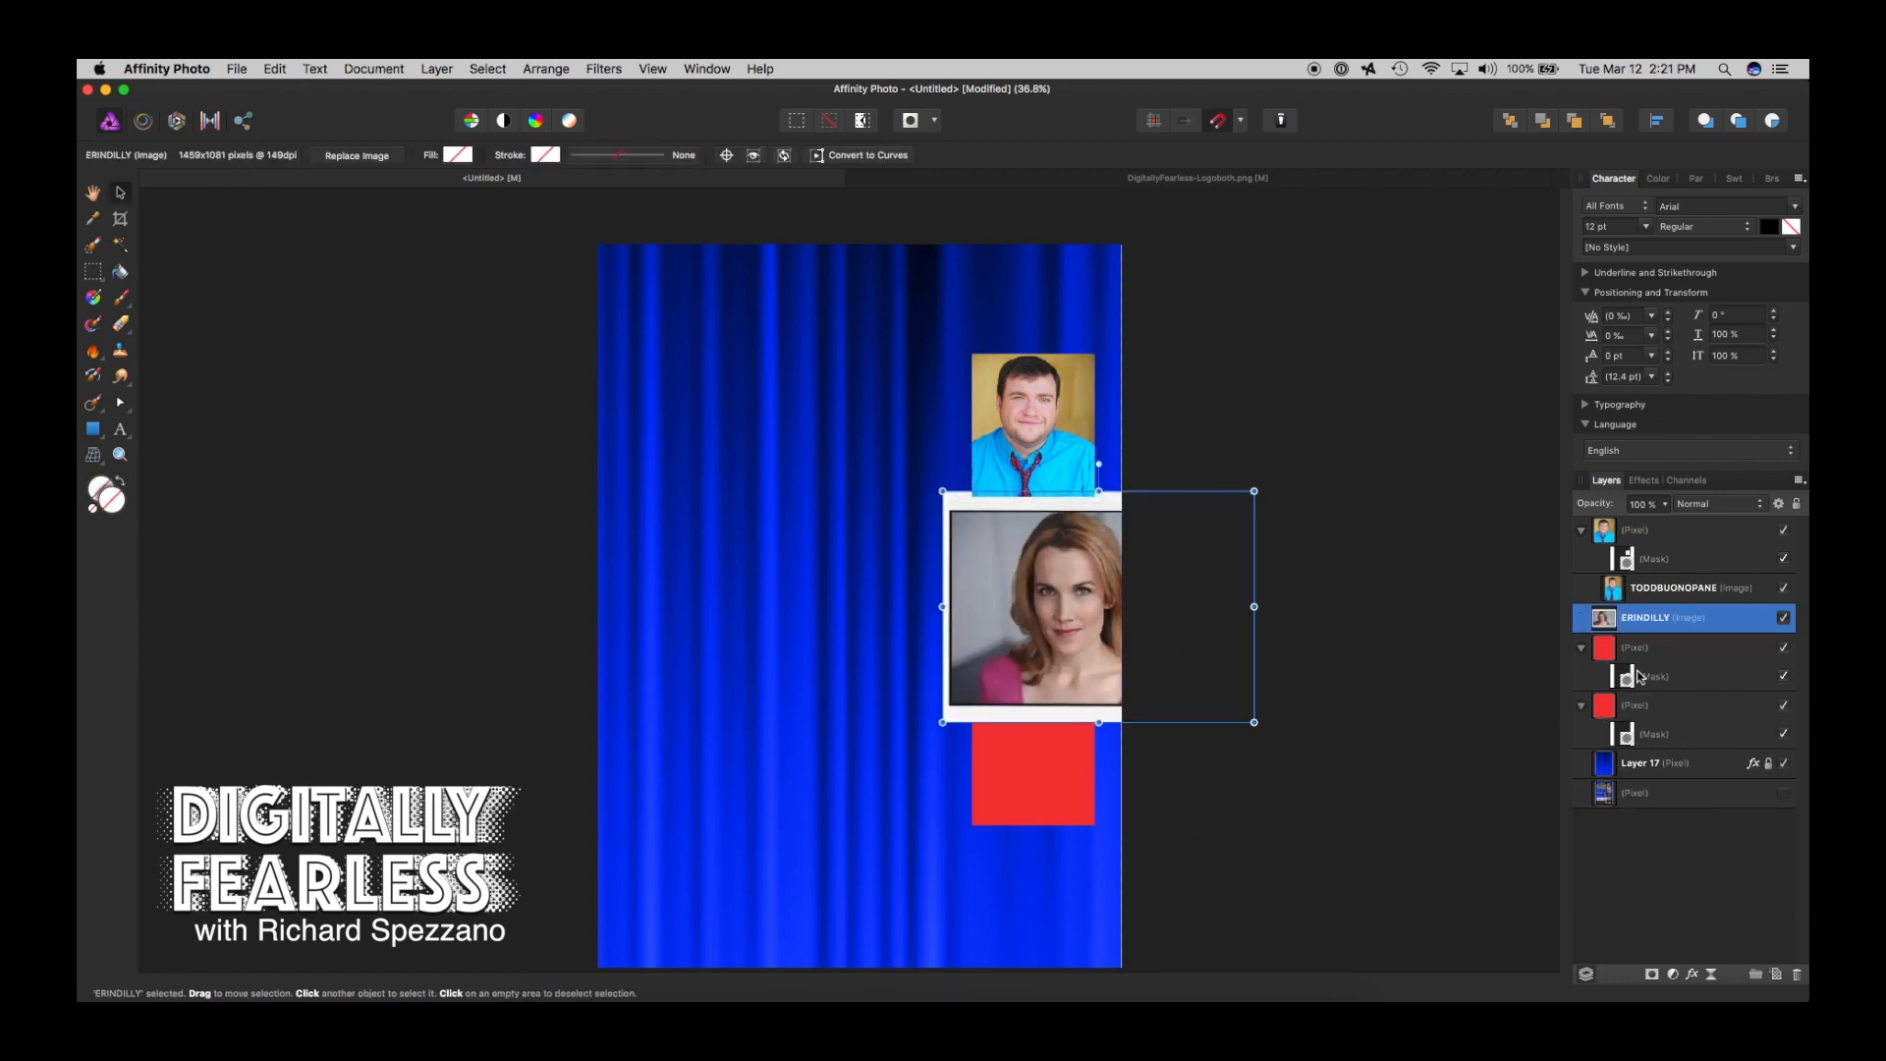
- Nest the woman's headshot inside the middle rectangle's masked layer, scale it down and centre it in the frame, and deselect it
{"action": "left_click_drag", "start_coordinate": [1603, 617], "coordinate": [1613, 684]}
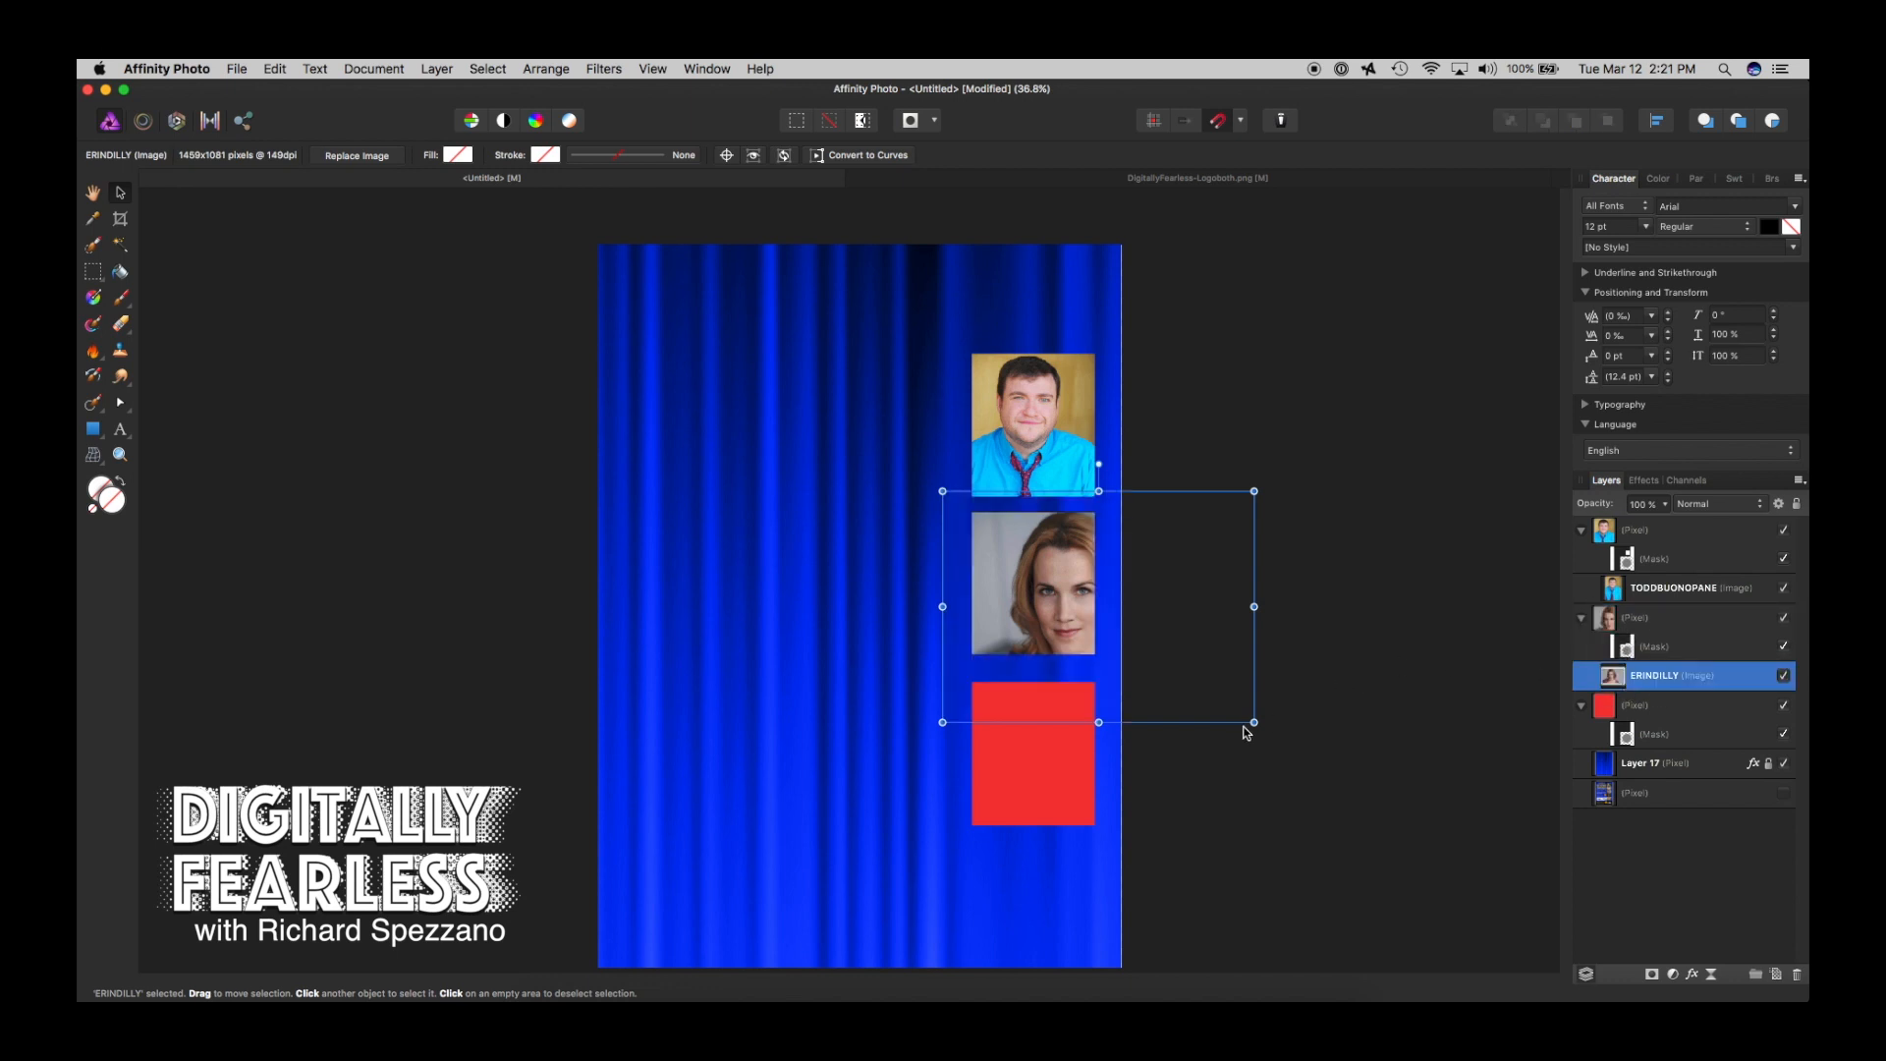
{"action": "left_click_drag", "start_coordinate": [1247, 732], "coordinate": [1170, 674]}
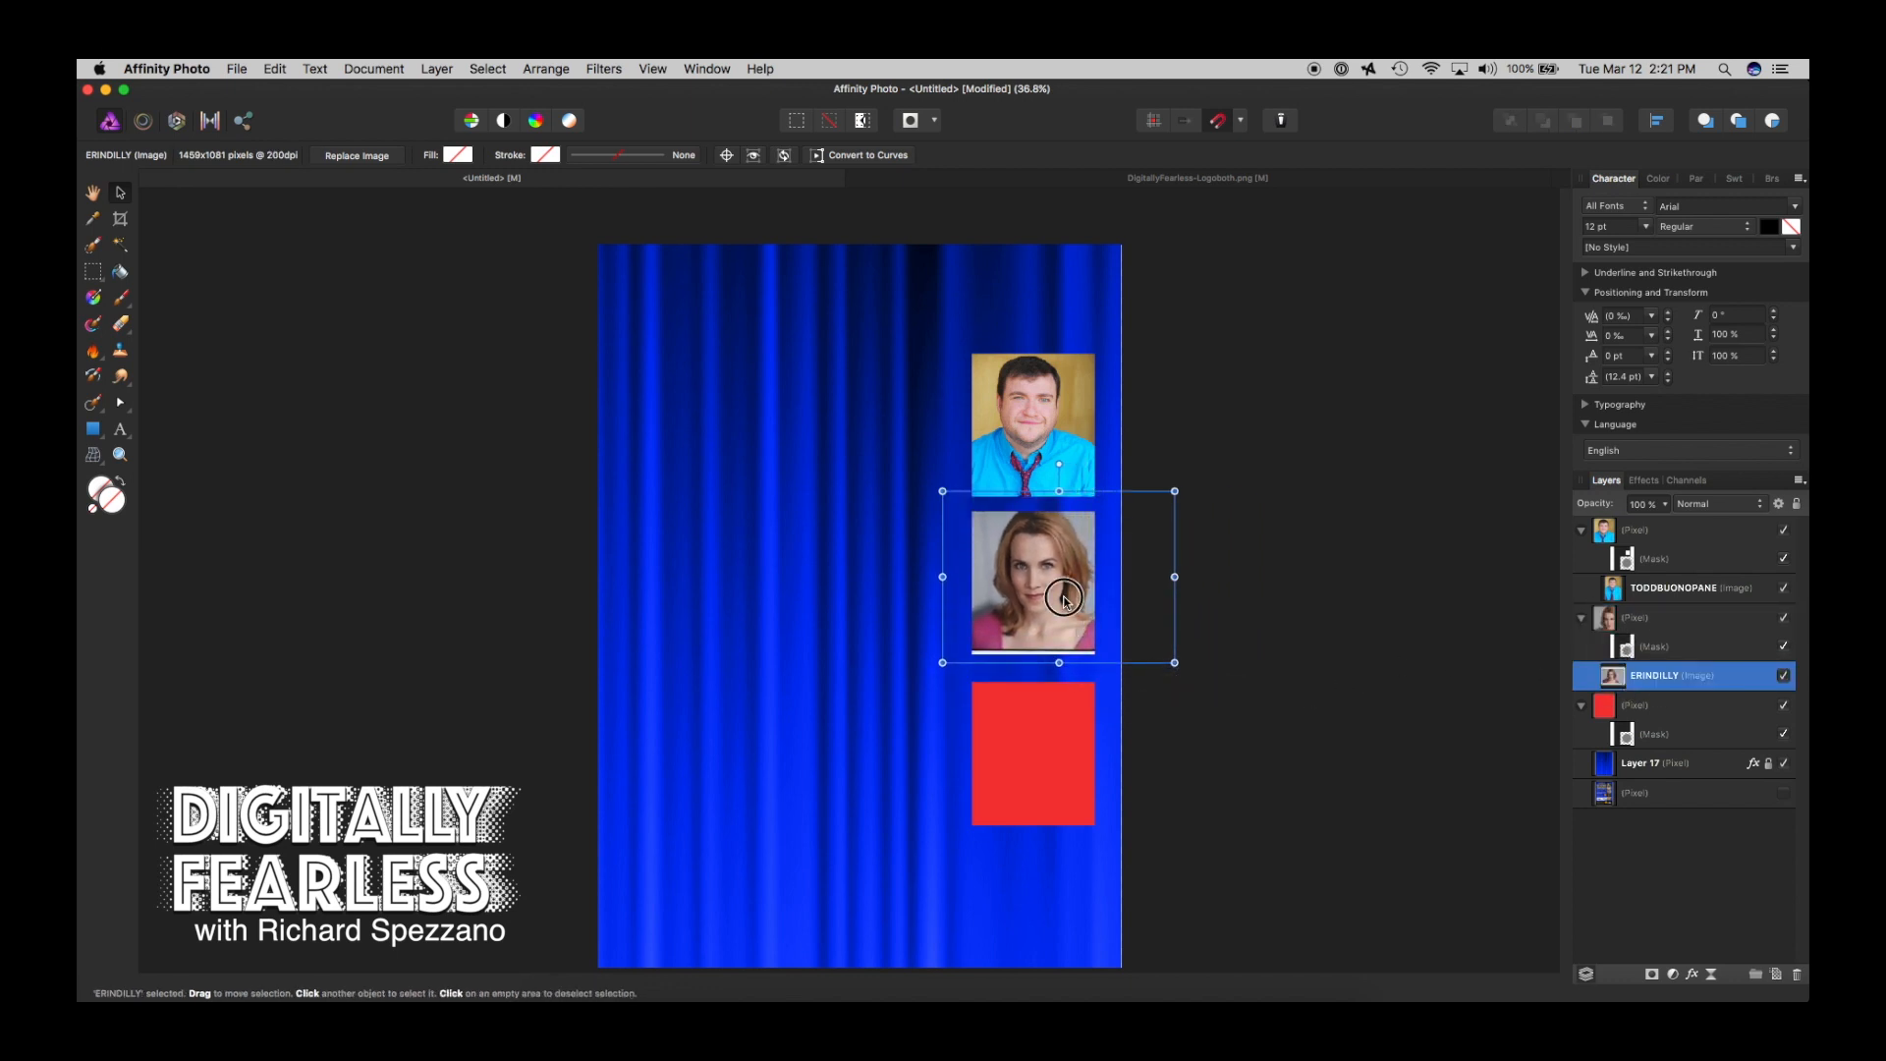
{"action": "left_click_drag", "start_coordinate": [1064, 598], "coordinate": [1054, 605]}
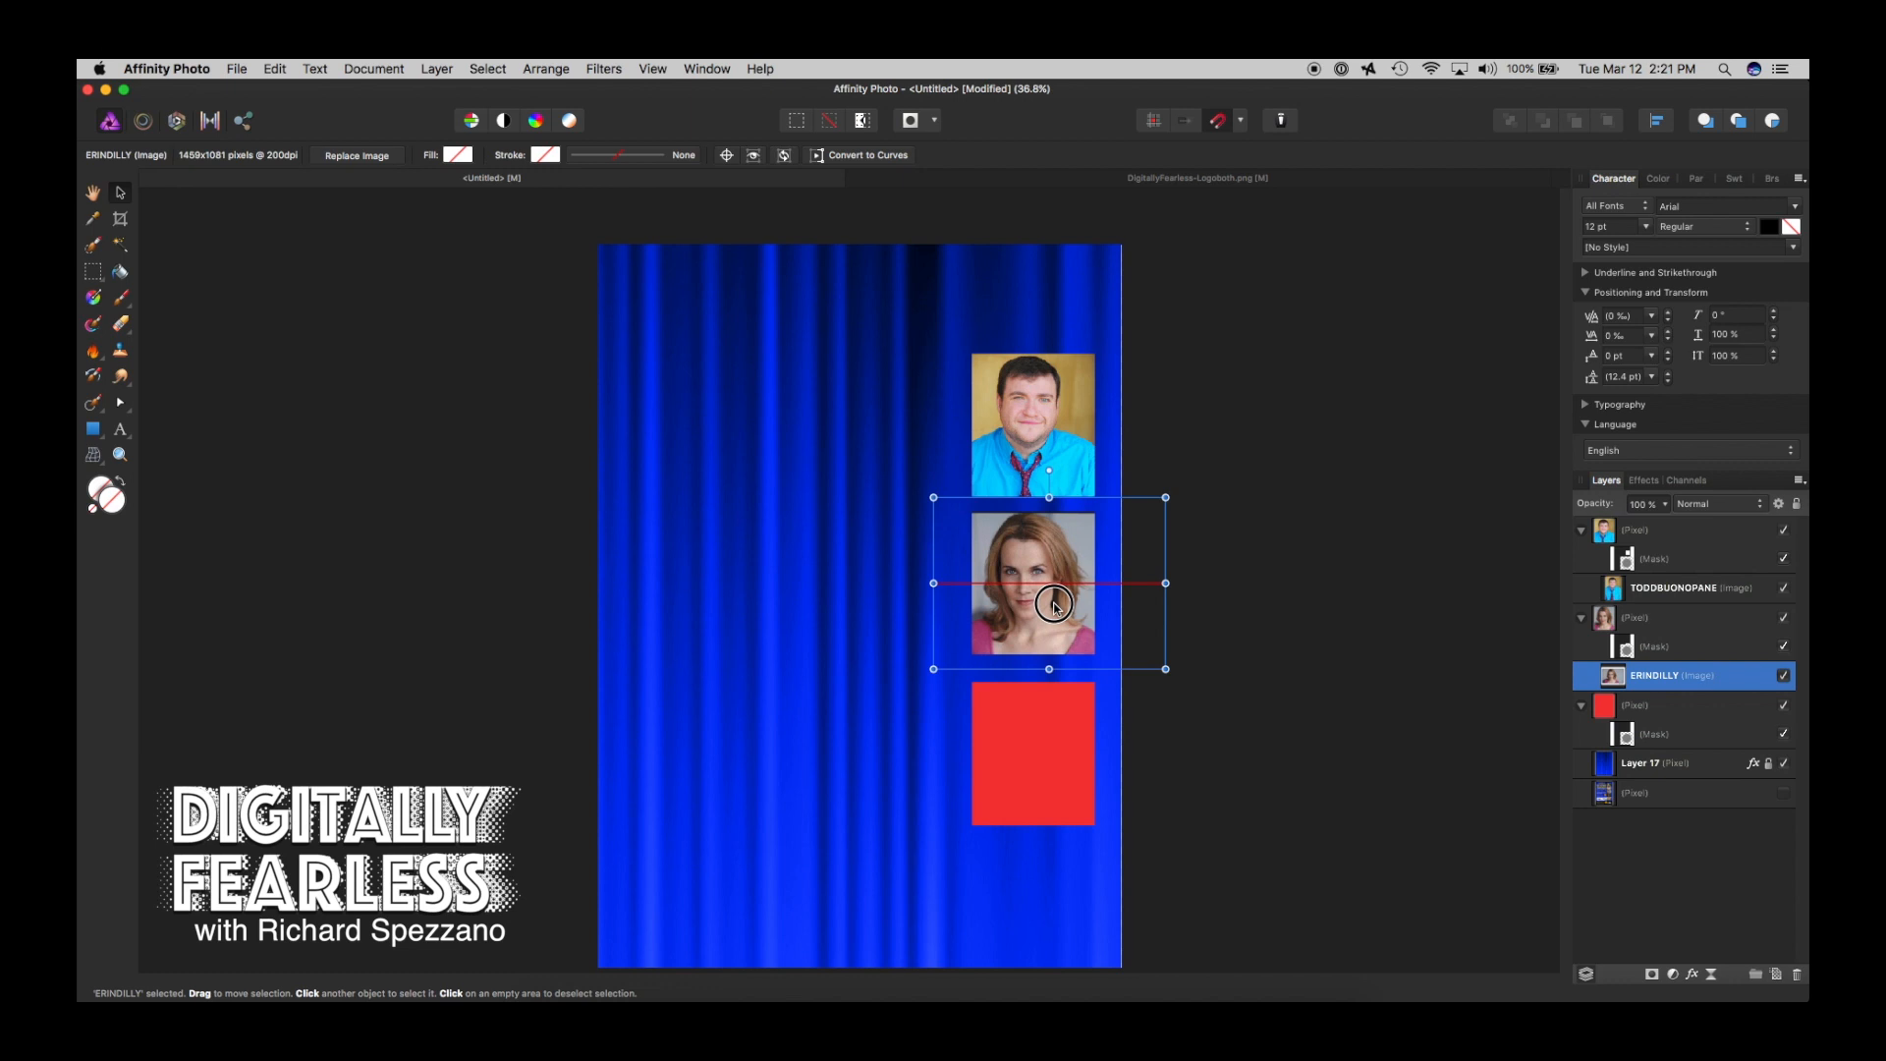
{"action": "left_click", "coordinate": [1333, 608]}
- Place the 846 KB PNG headshot of the red-haired woman and move it over the bottom red rectangle
{"action": "left_click", "coordinate": [1602, 705]}
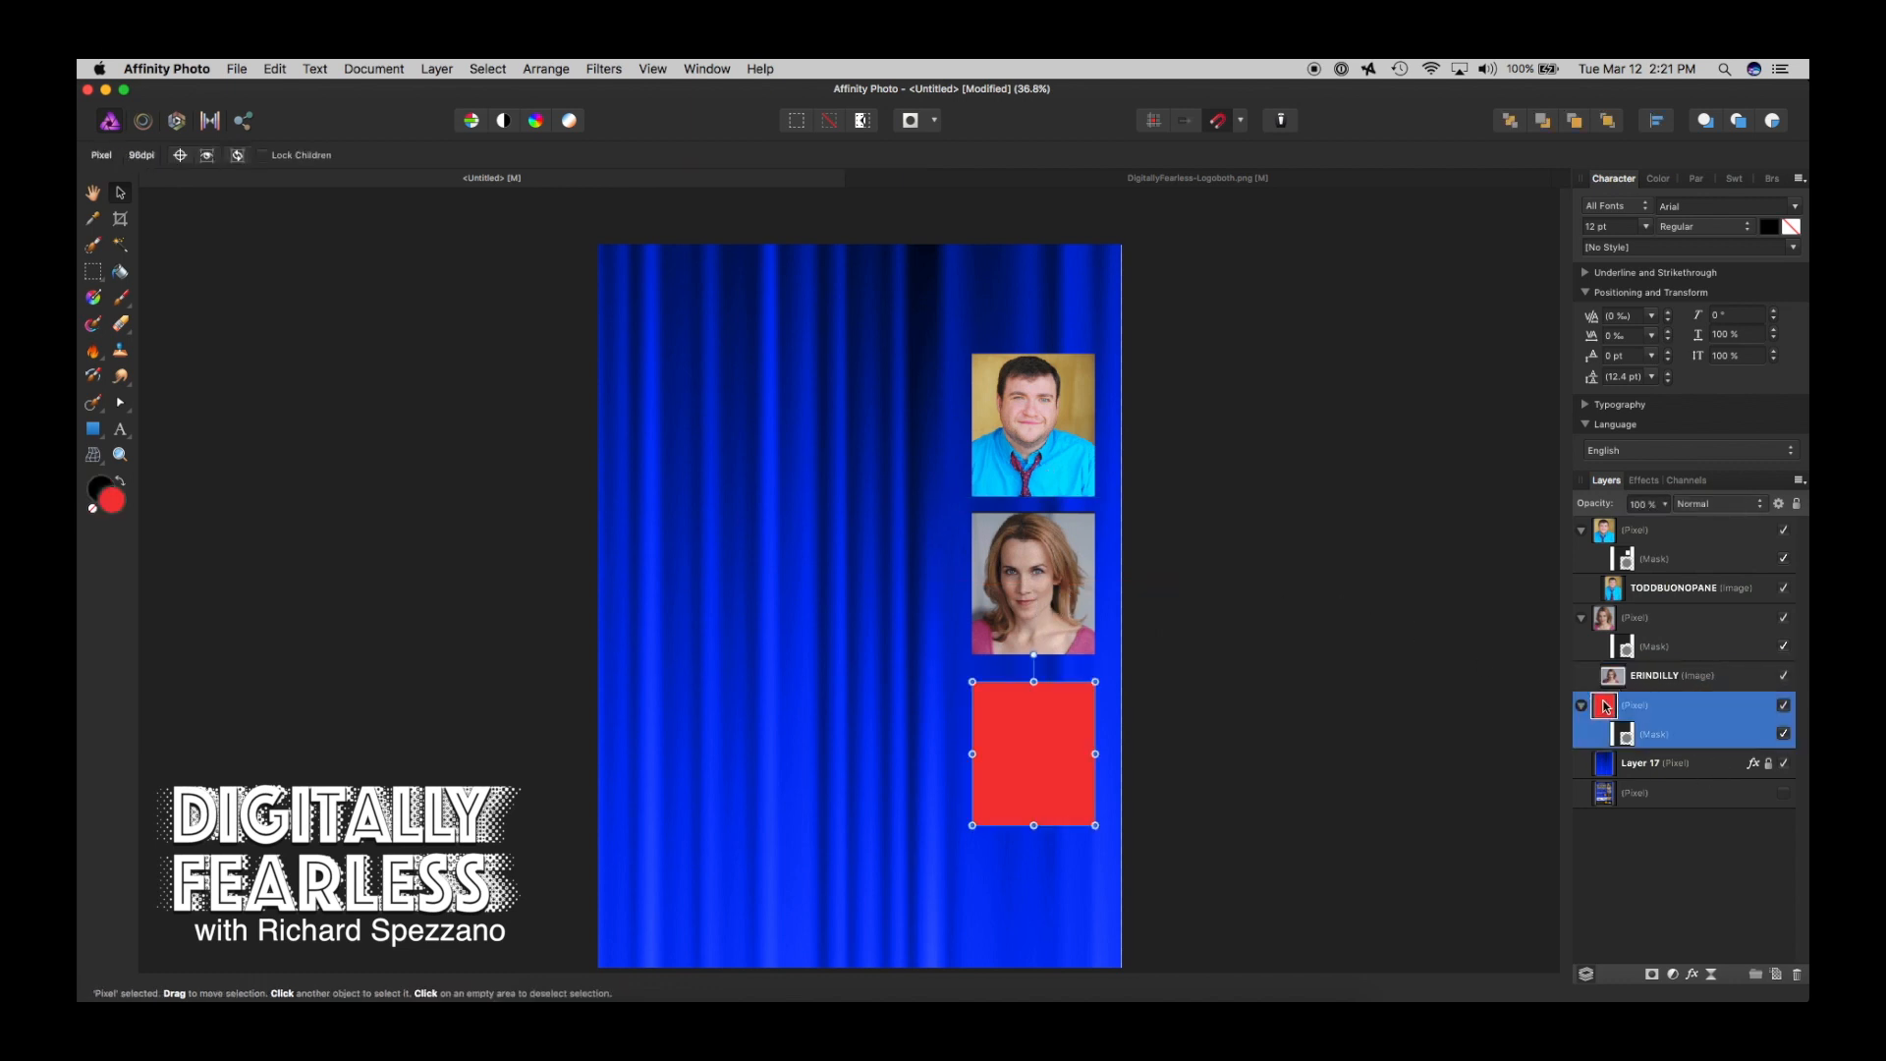
{"action": "left_click", "coordinate": [237, 69]}
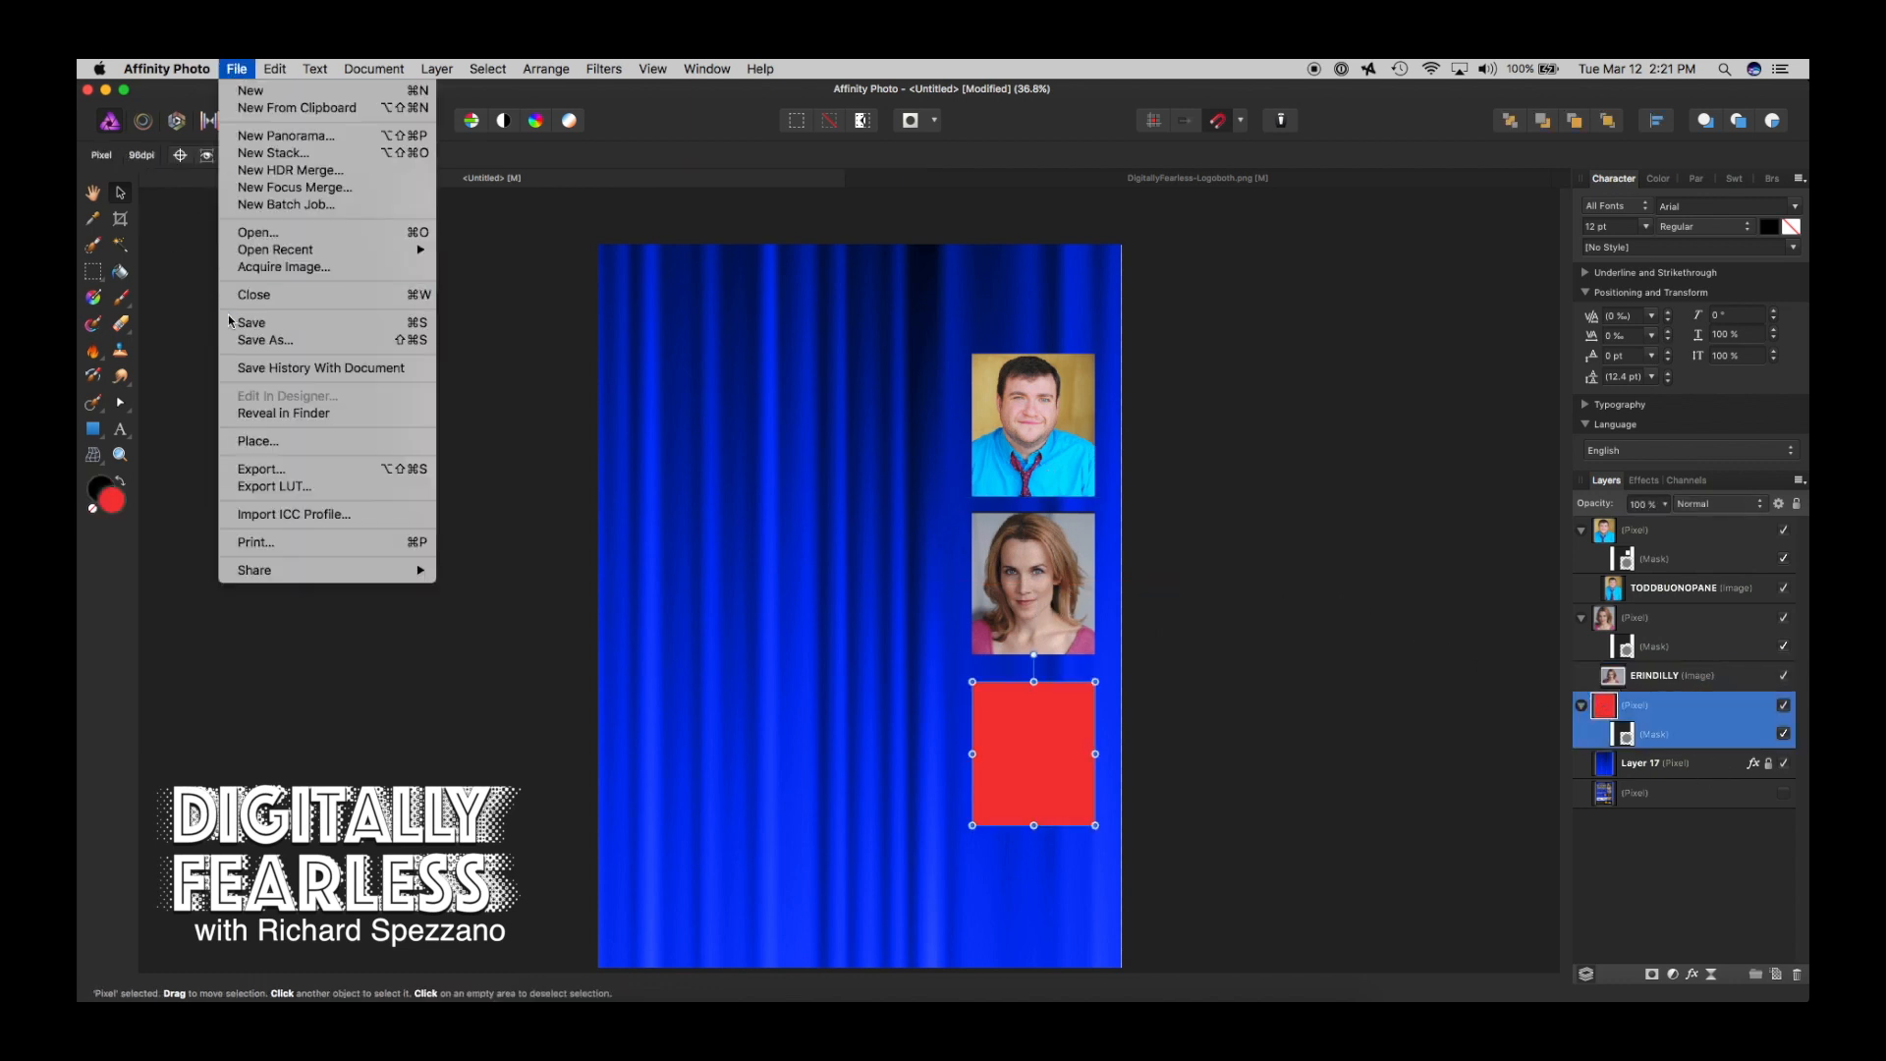
{"action": "left_click", "coordinate": [252, 439]}
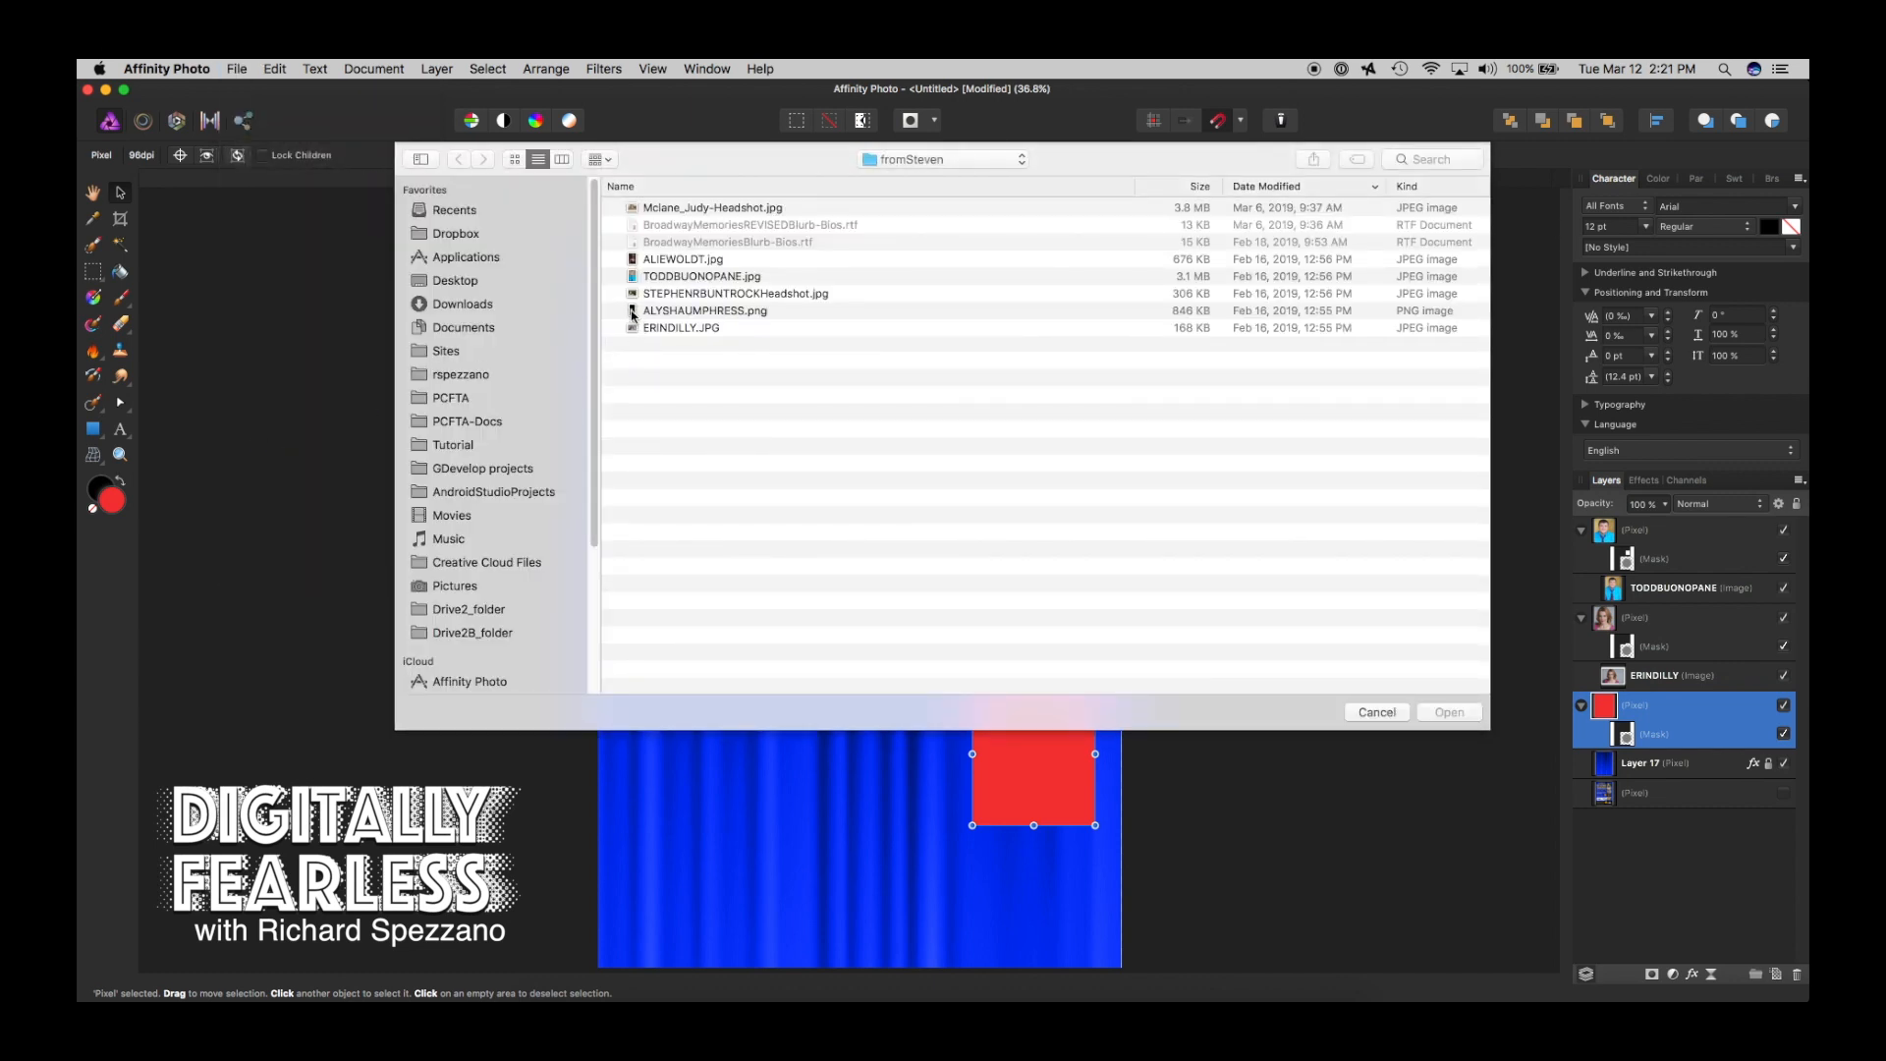
{"action": "left_click", "coordinate": [632, 312]}
{"action": "left_click", "coordinate": [1444, 712]}
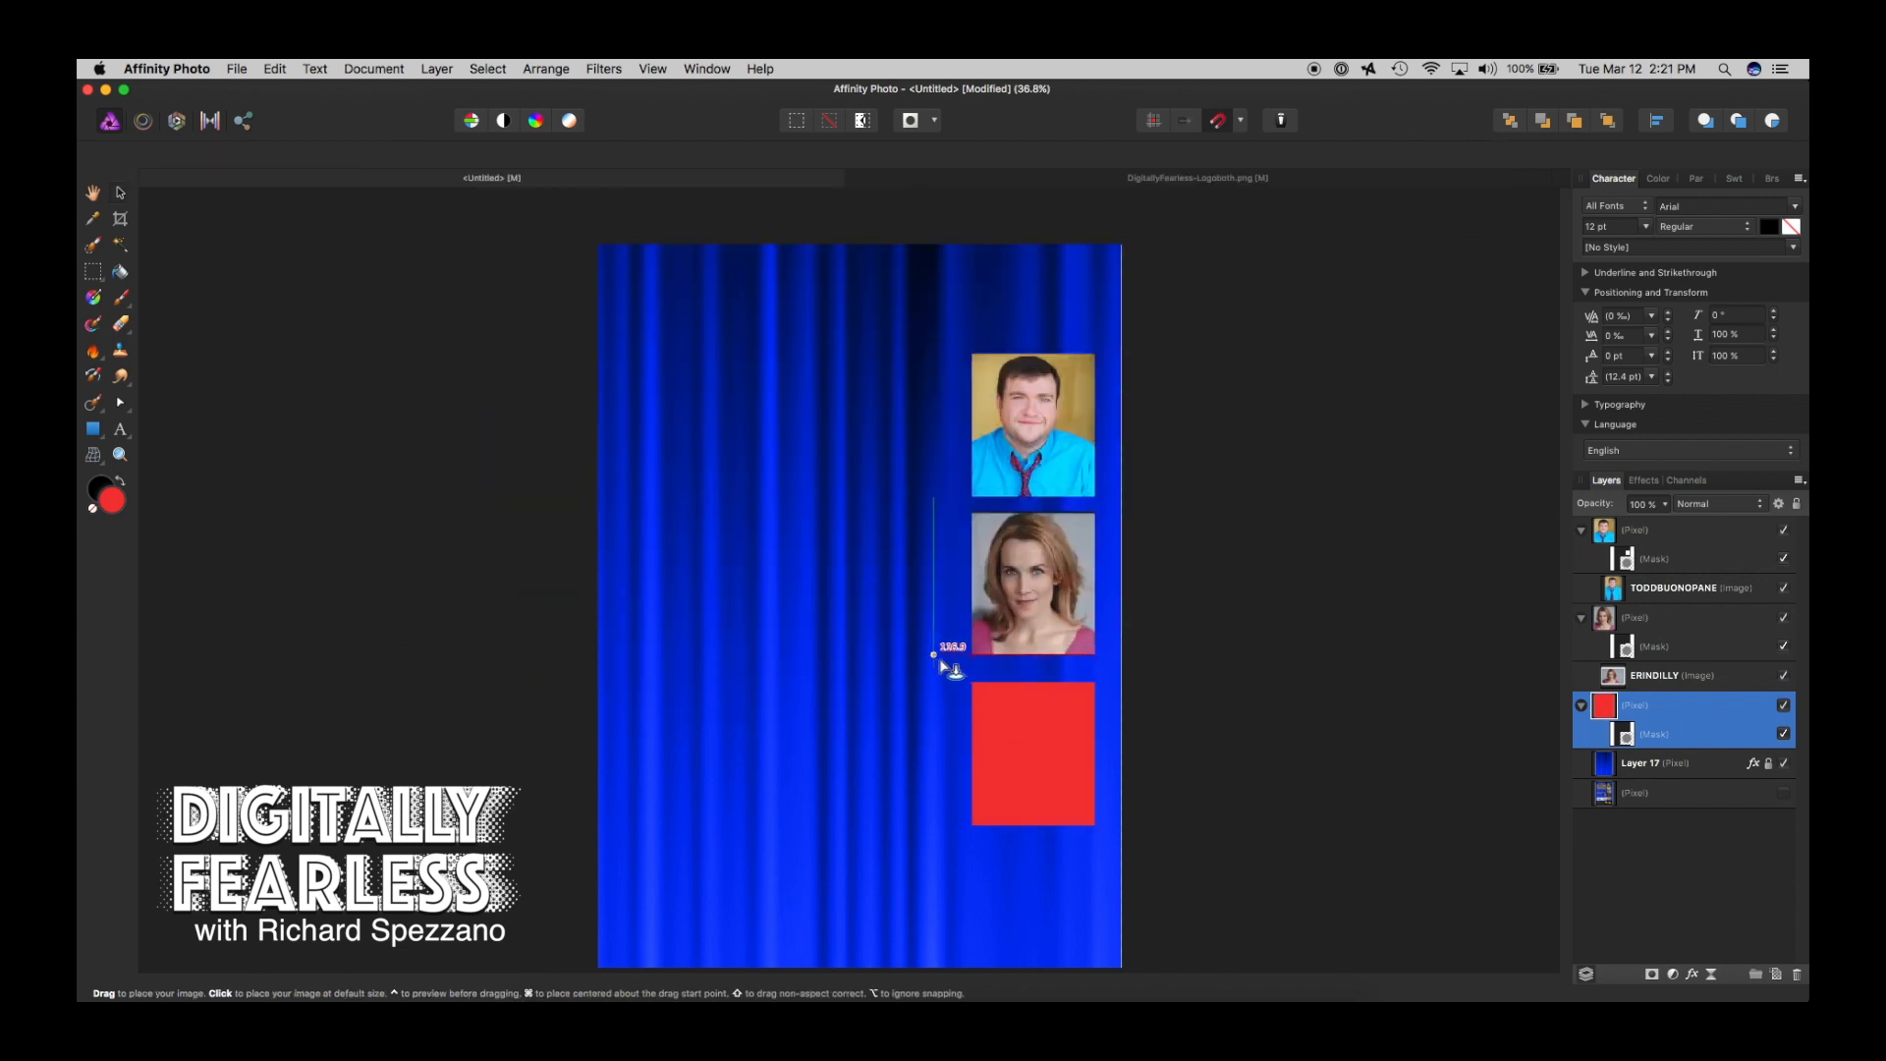
{"action": "left_click_drag", "start_coordinate": [923, 656], "coordinate": [1390, 997]}
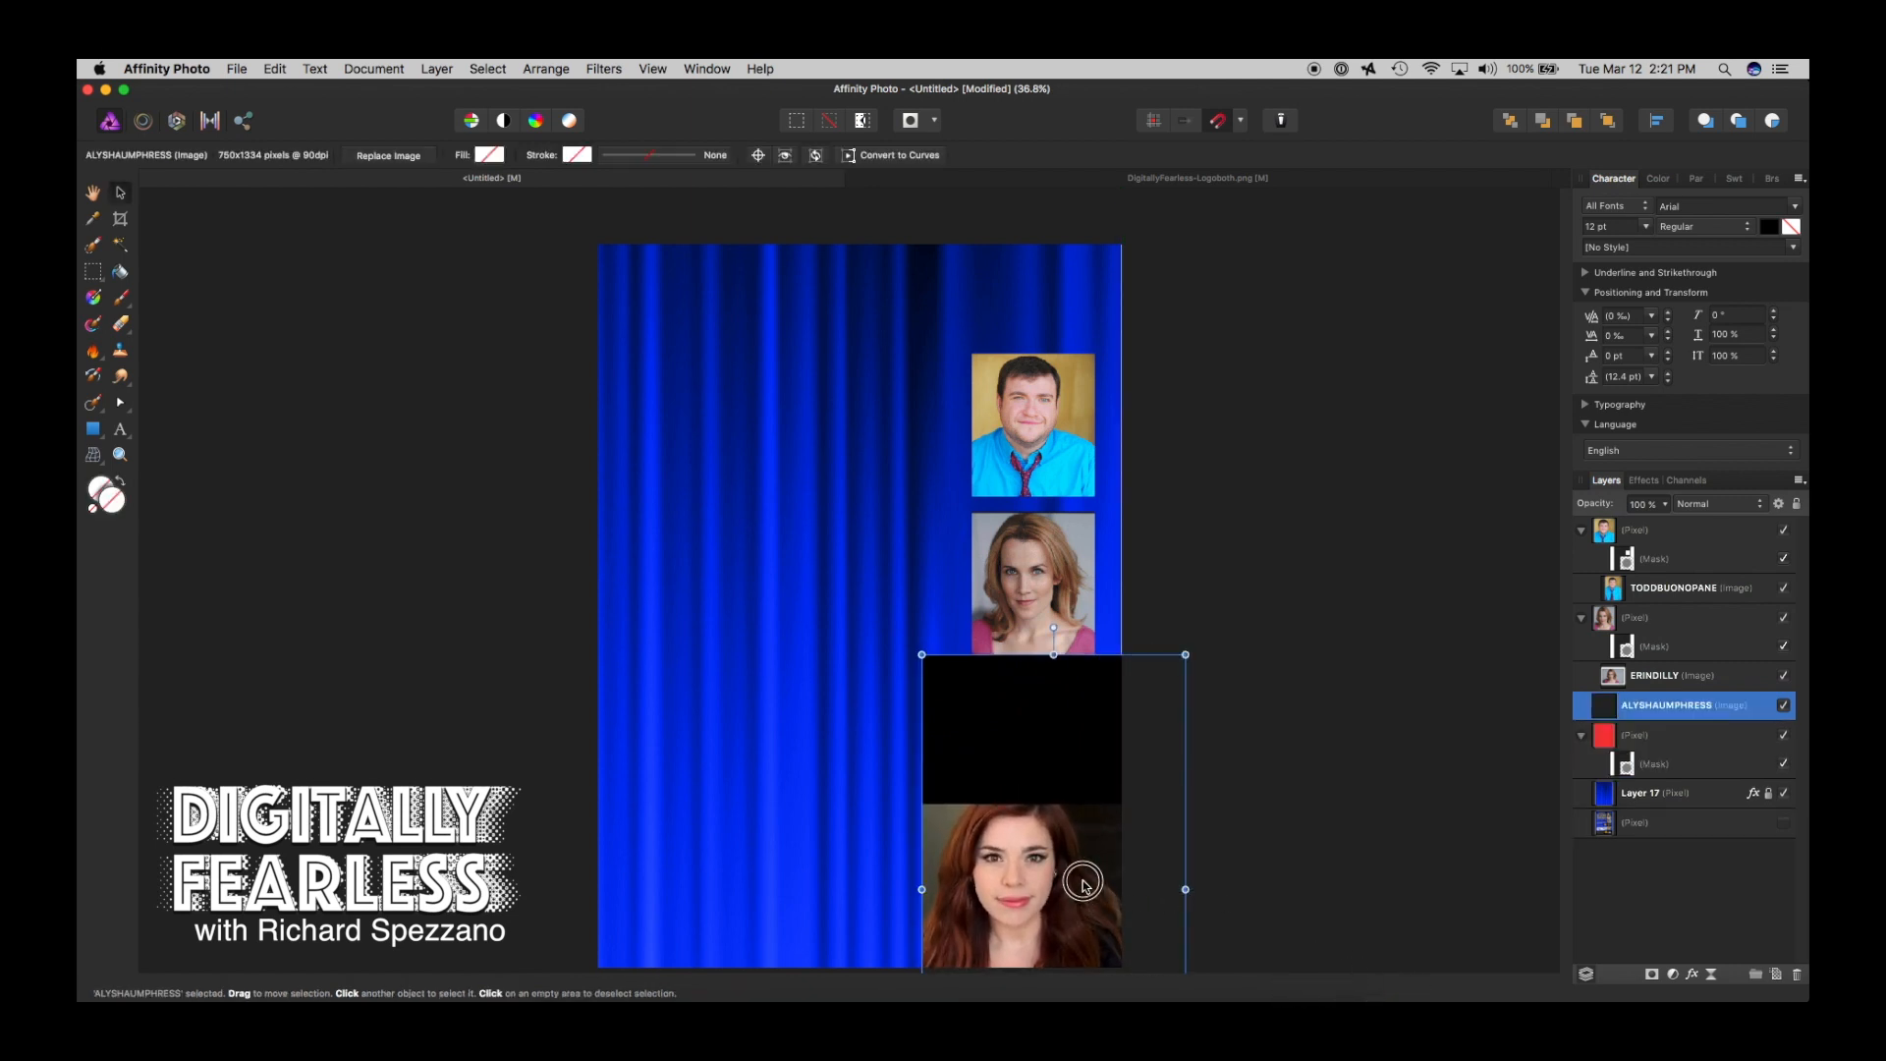
{"action": "left_click_drag", "start_coordinate": [1078, 884], "coordinate": [1085, 762]}
- Nest the red-haired woman's headshot inside the bottom rectangle's masked layer, scale it down to fit the frame, and deselect it
{"action": "left_click_drag", "start_coordinate": [1621, 704], "coordinate": [1580, 782]}
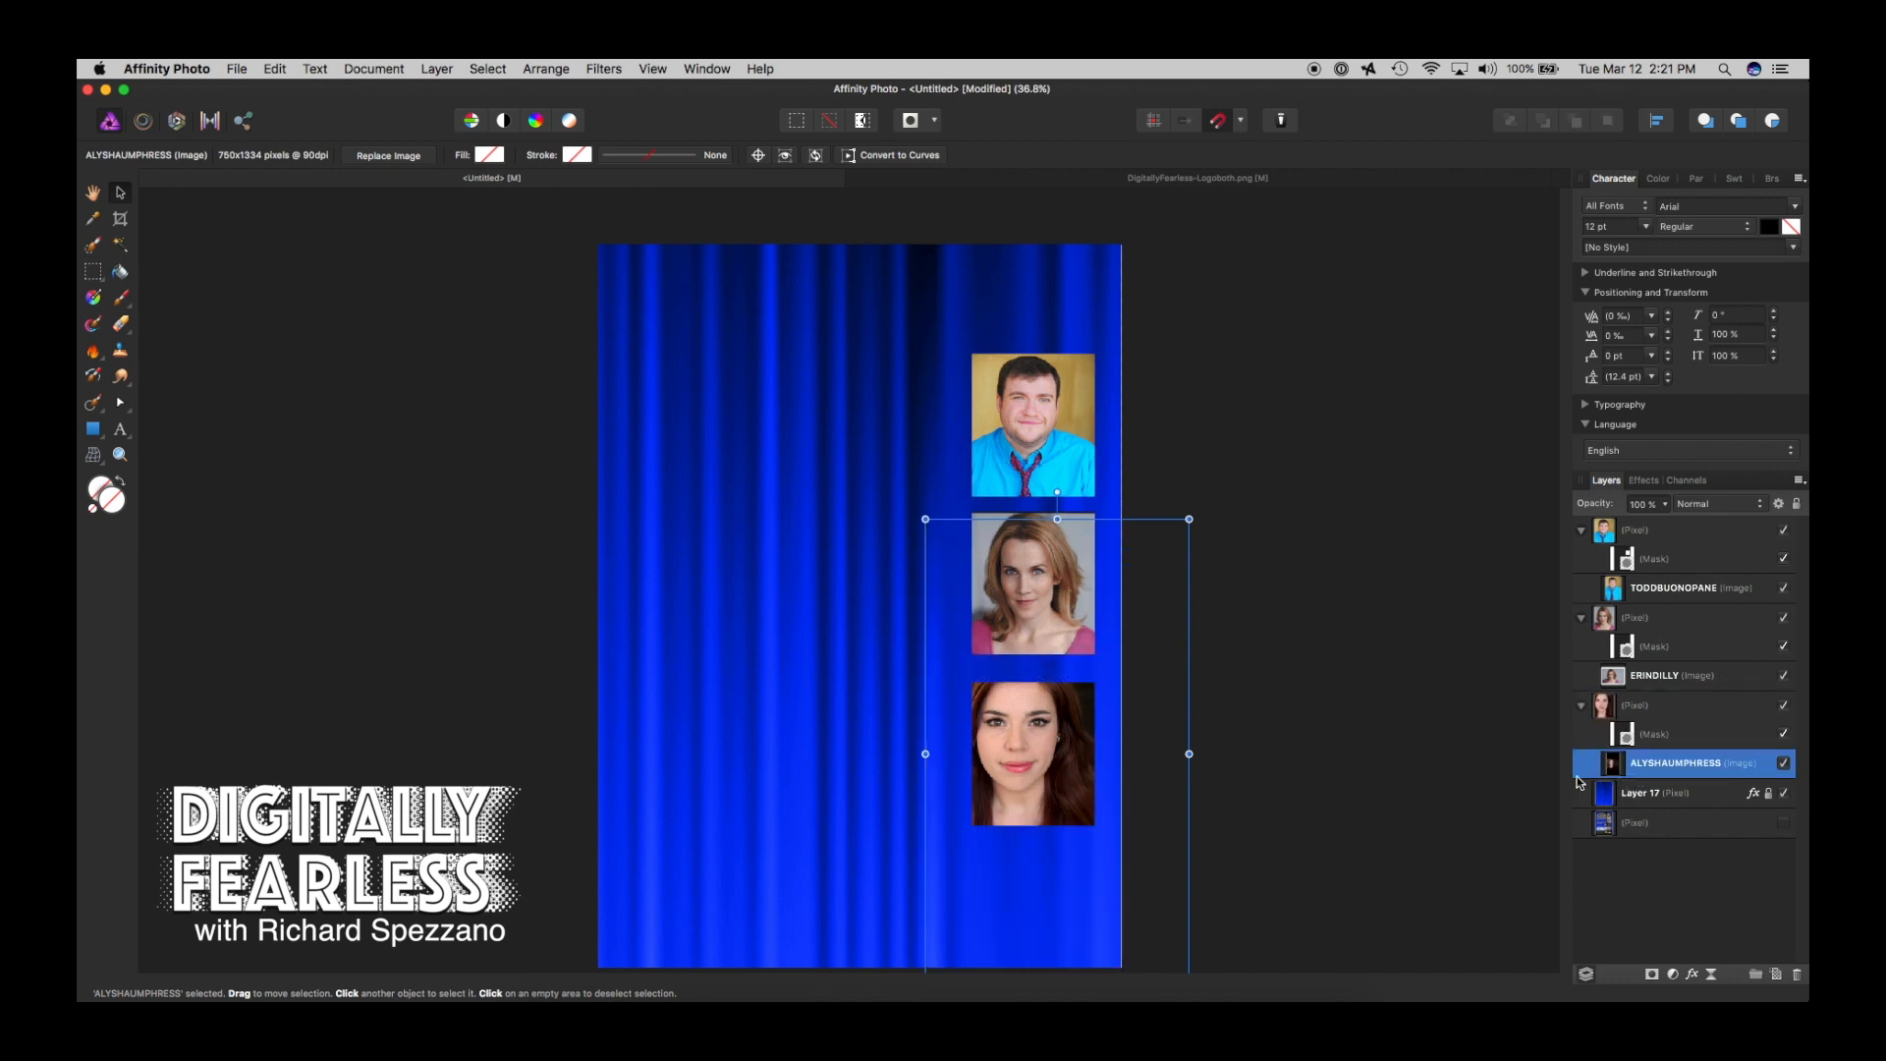
{"action": "left_click_drag", "start_coordinate": [1170, 547], "coordinate": [1154, 585]}
{"action": "left_click_drag", "start_coordinate": [1039, 745], "coordinate": [1069, 711]}
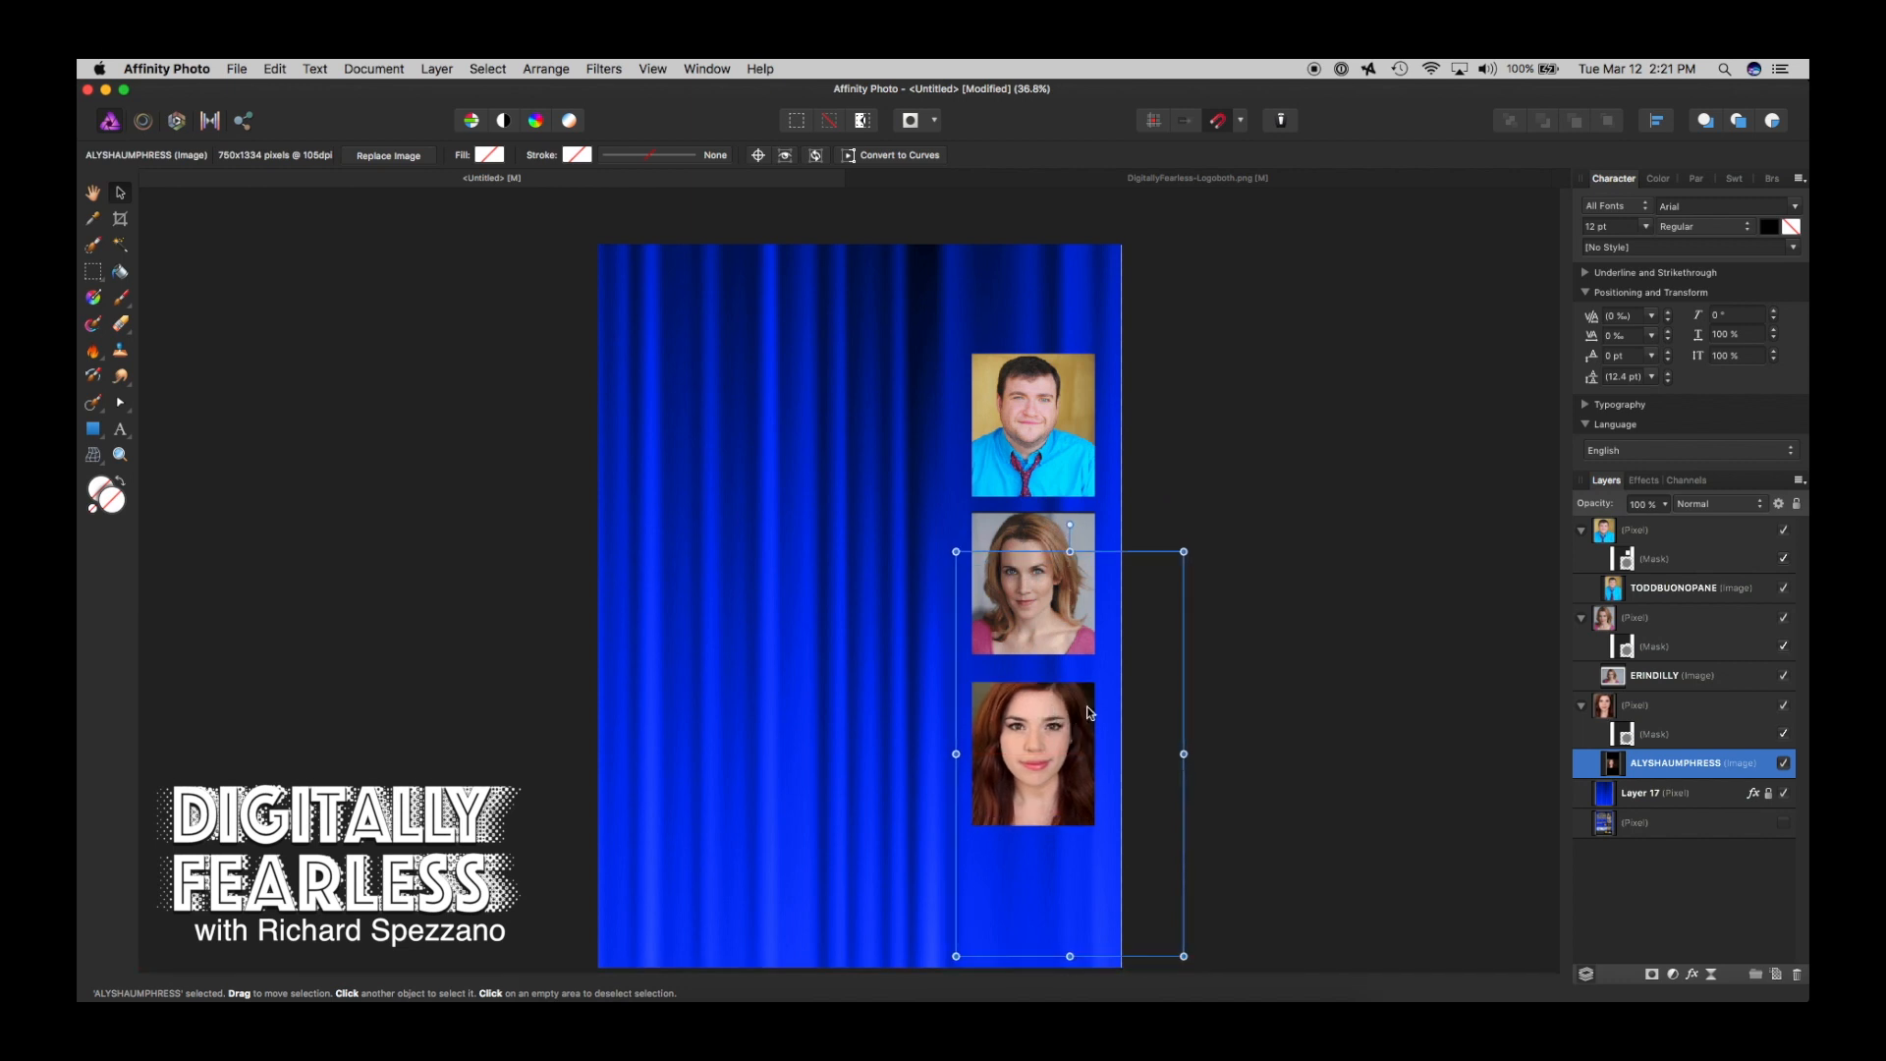
{"action": "left_click", "coordinate": [1328, 641]}
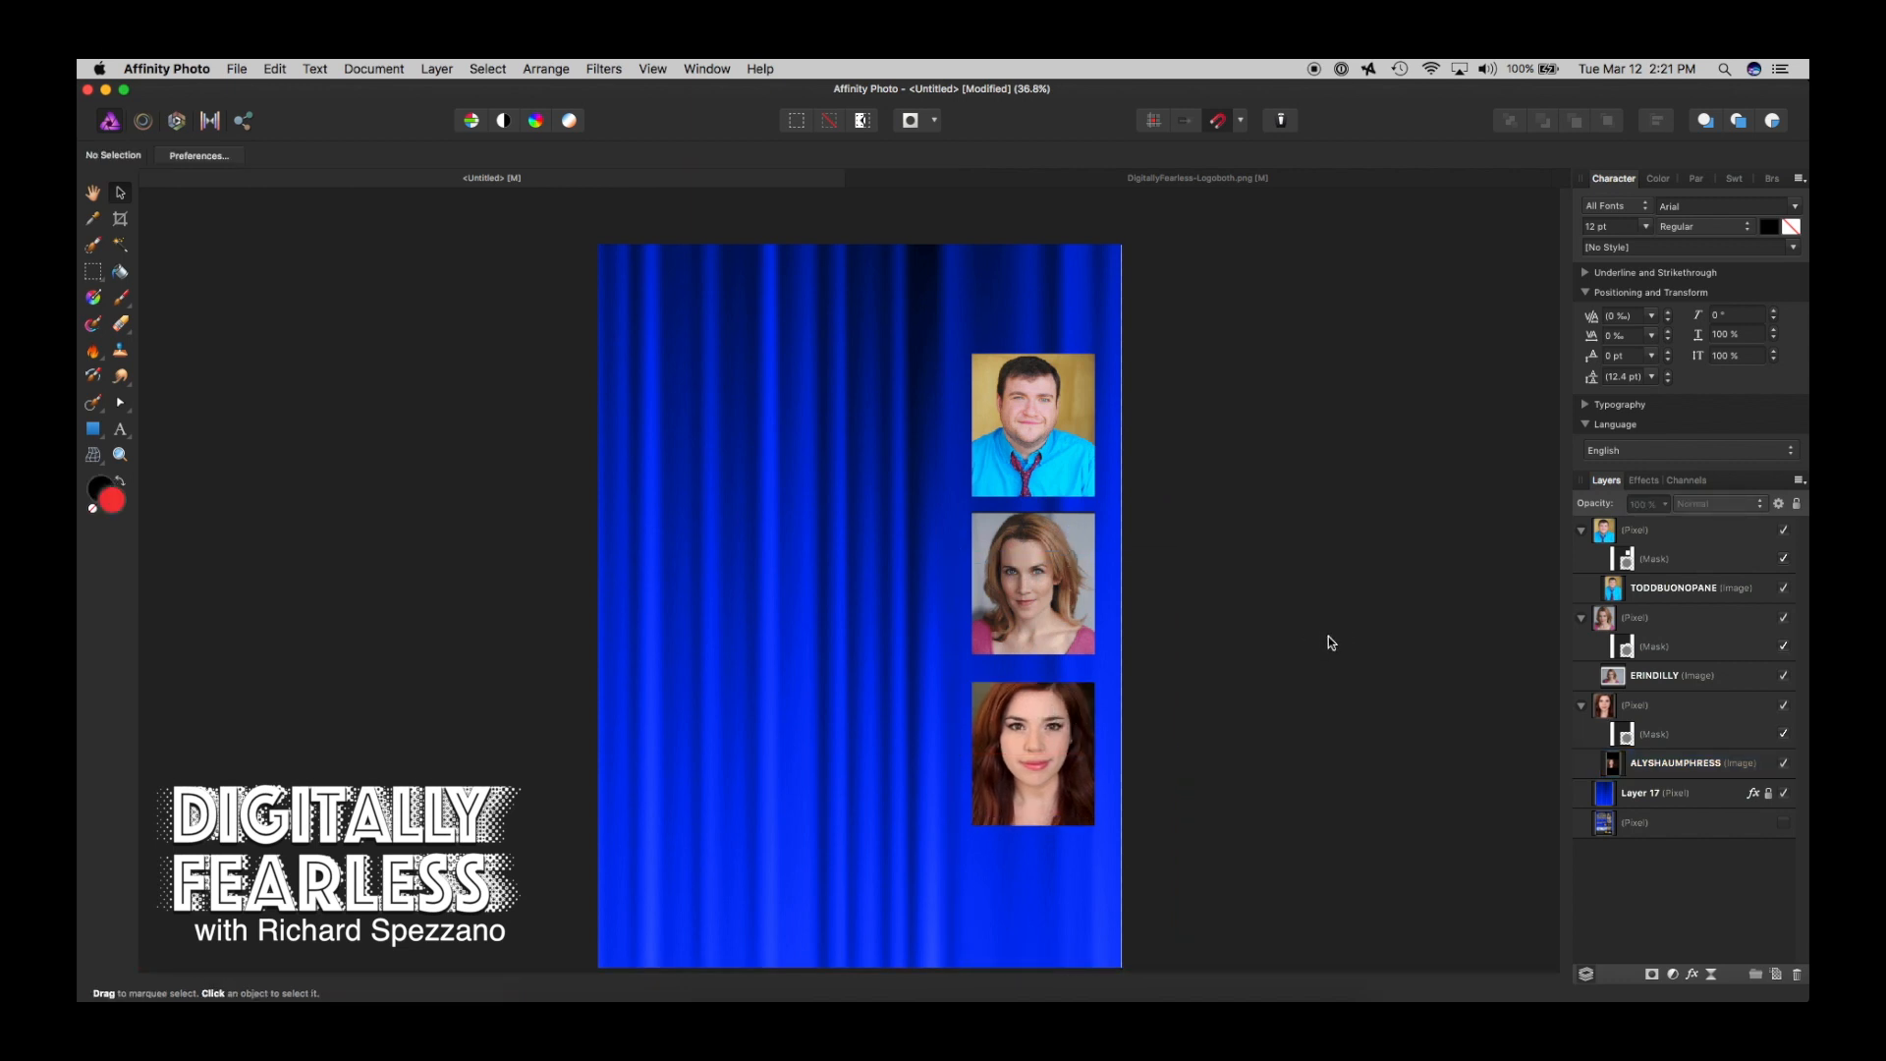
- Collapse the three headshot frame layers in the layer stack
{"action": "left_click", "coordinate": [1582, 705]}
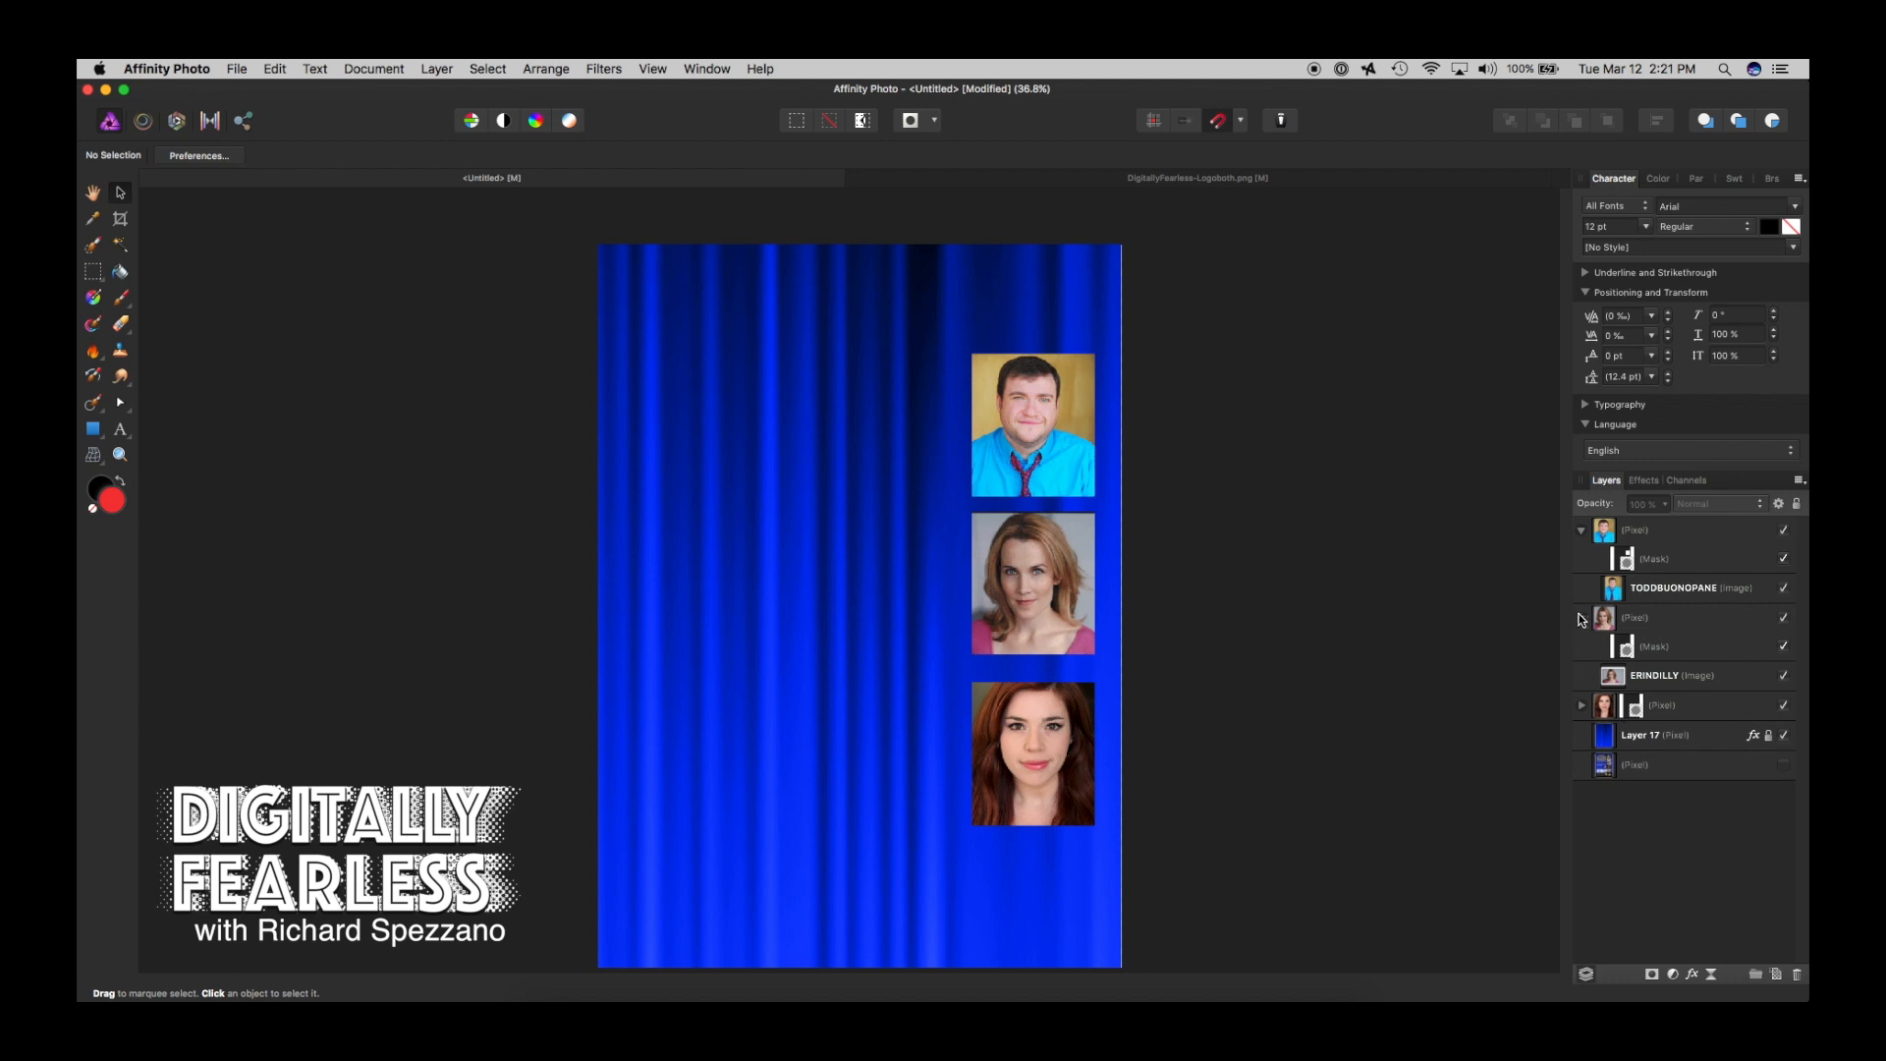
{"action": "left_click", "coordinate": [1580, 620]}
{"action": "left_click", "coordinate": [1582, 531]}
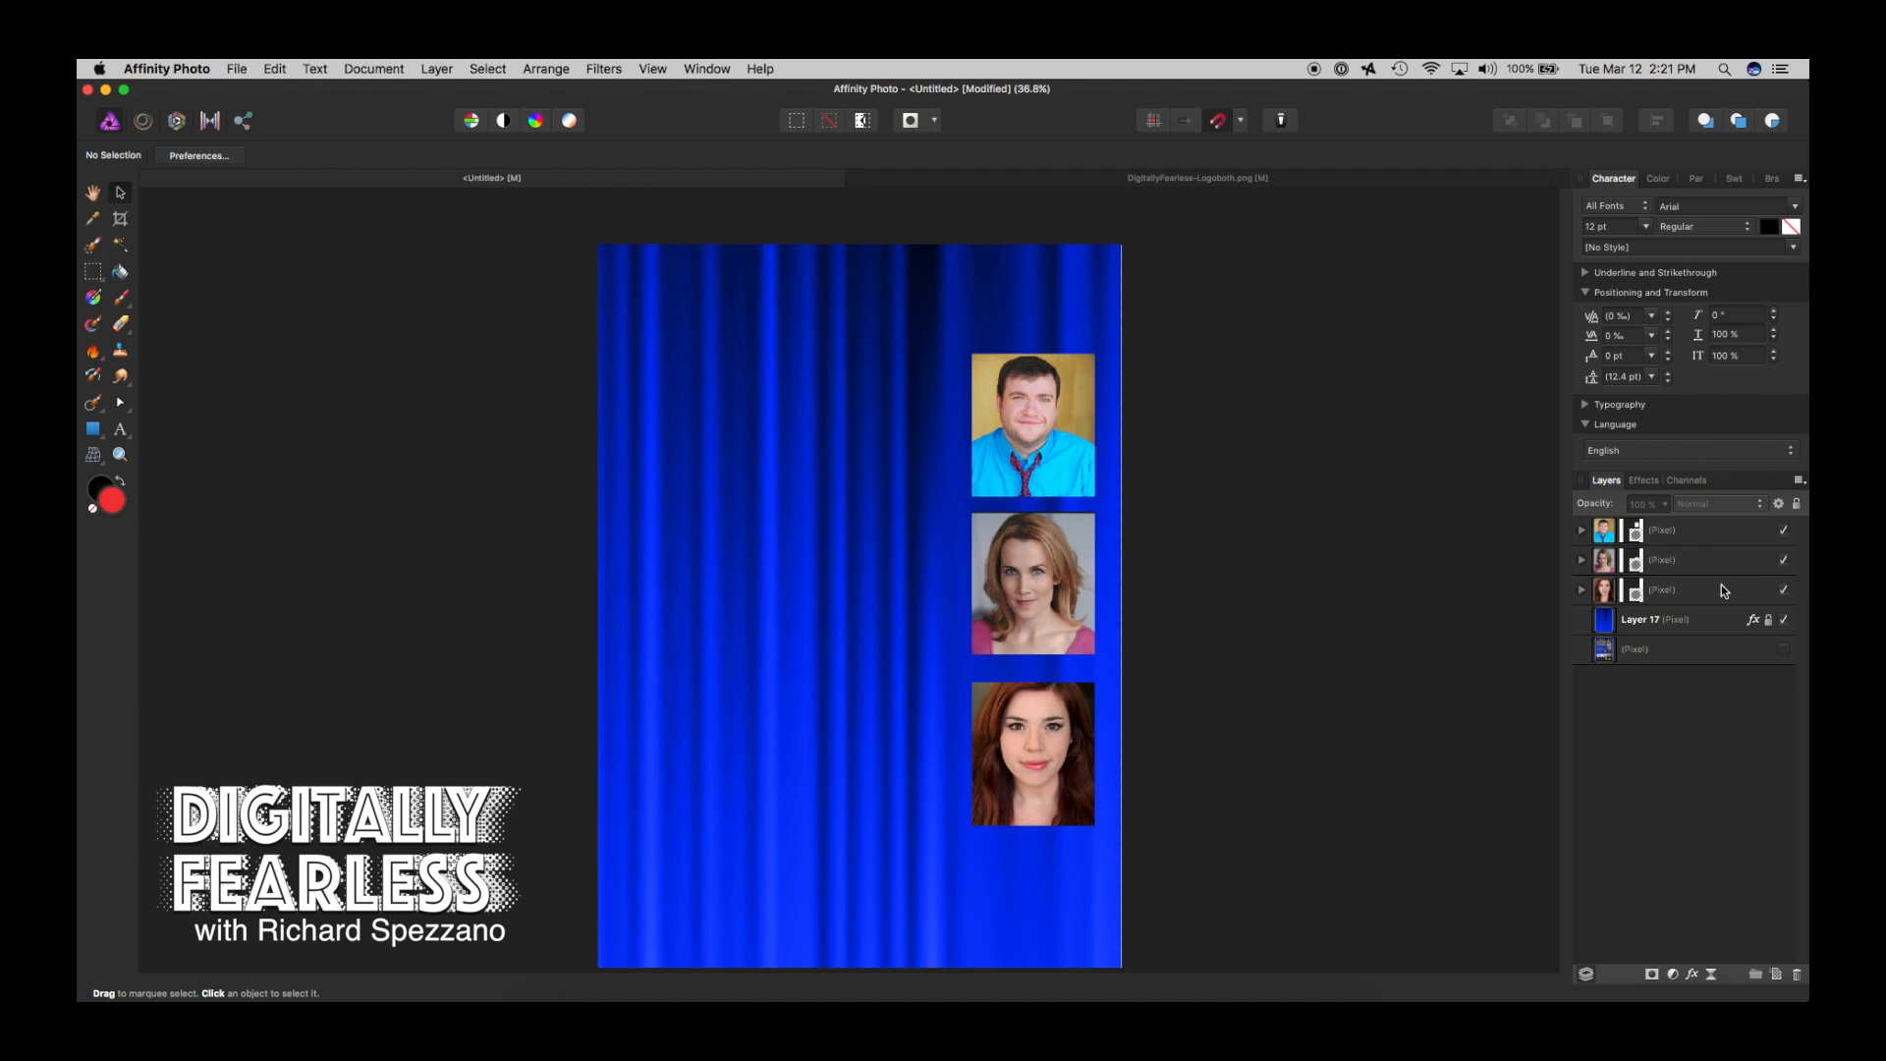
- Unlock the curtain's Layer 17 and recolour it with an HSL adjustment: hue shift -94.8°, saturation 4% and luminosity -10%
{"action": "left_click", "coordinate": [1663, 623]}
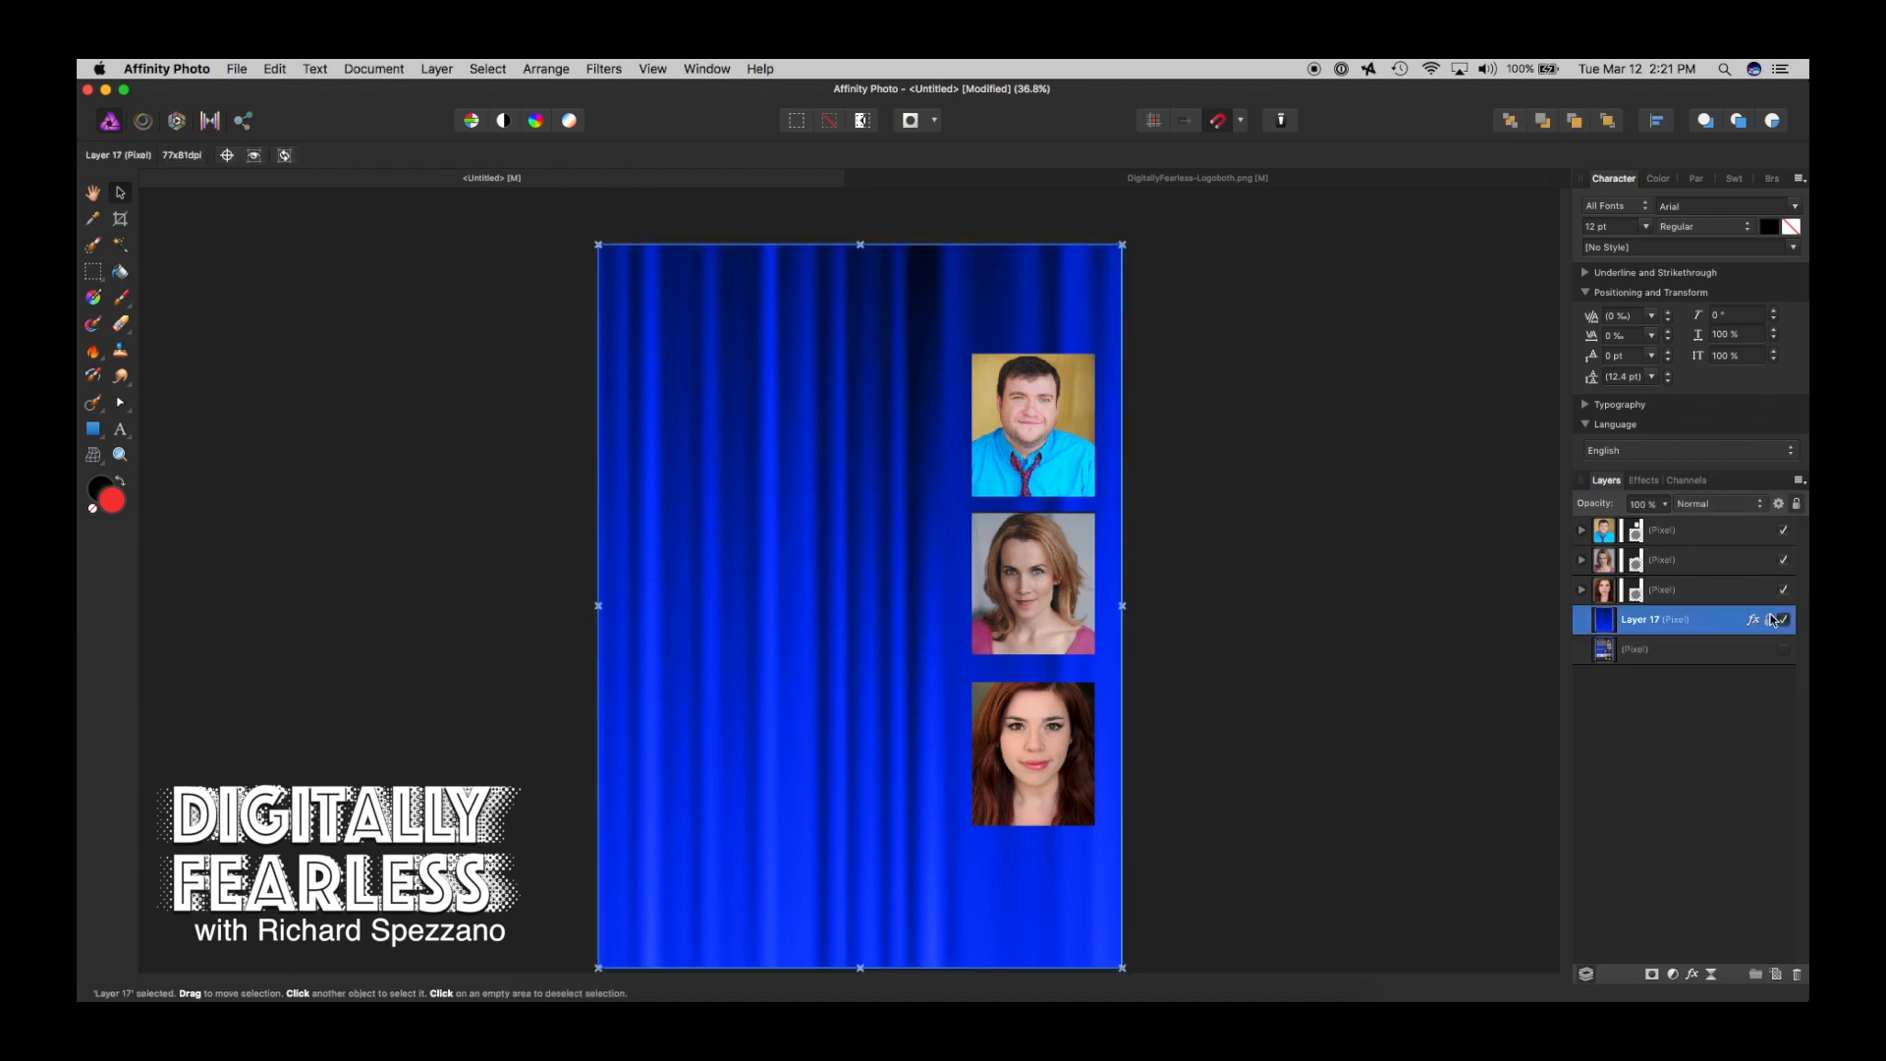
{"action": "double_click", "coordinate": [1694, 624]}
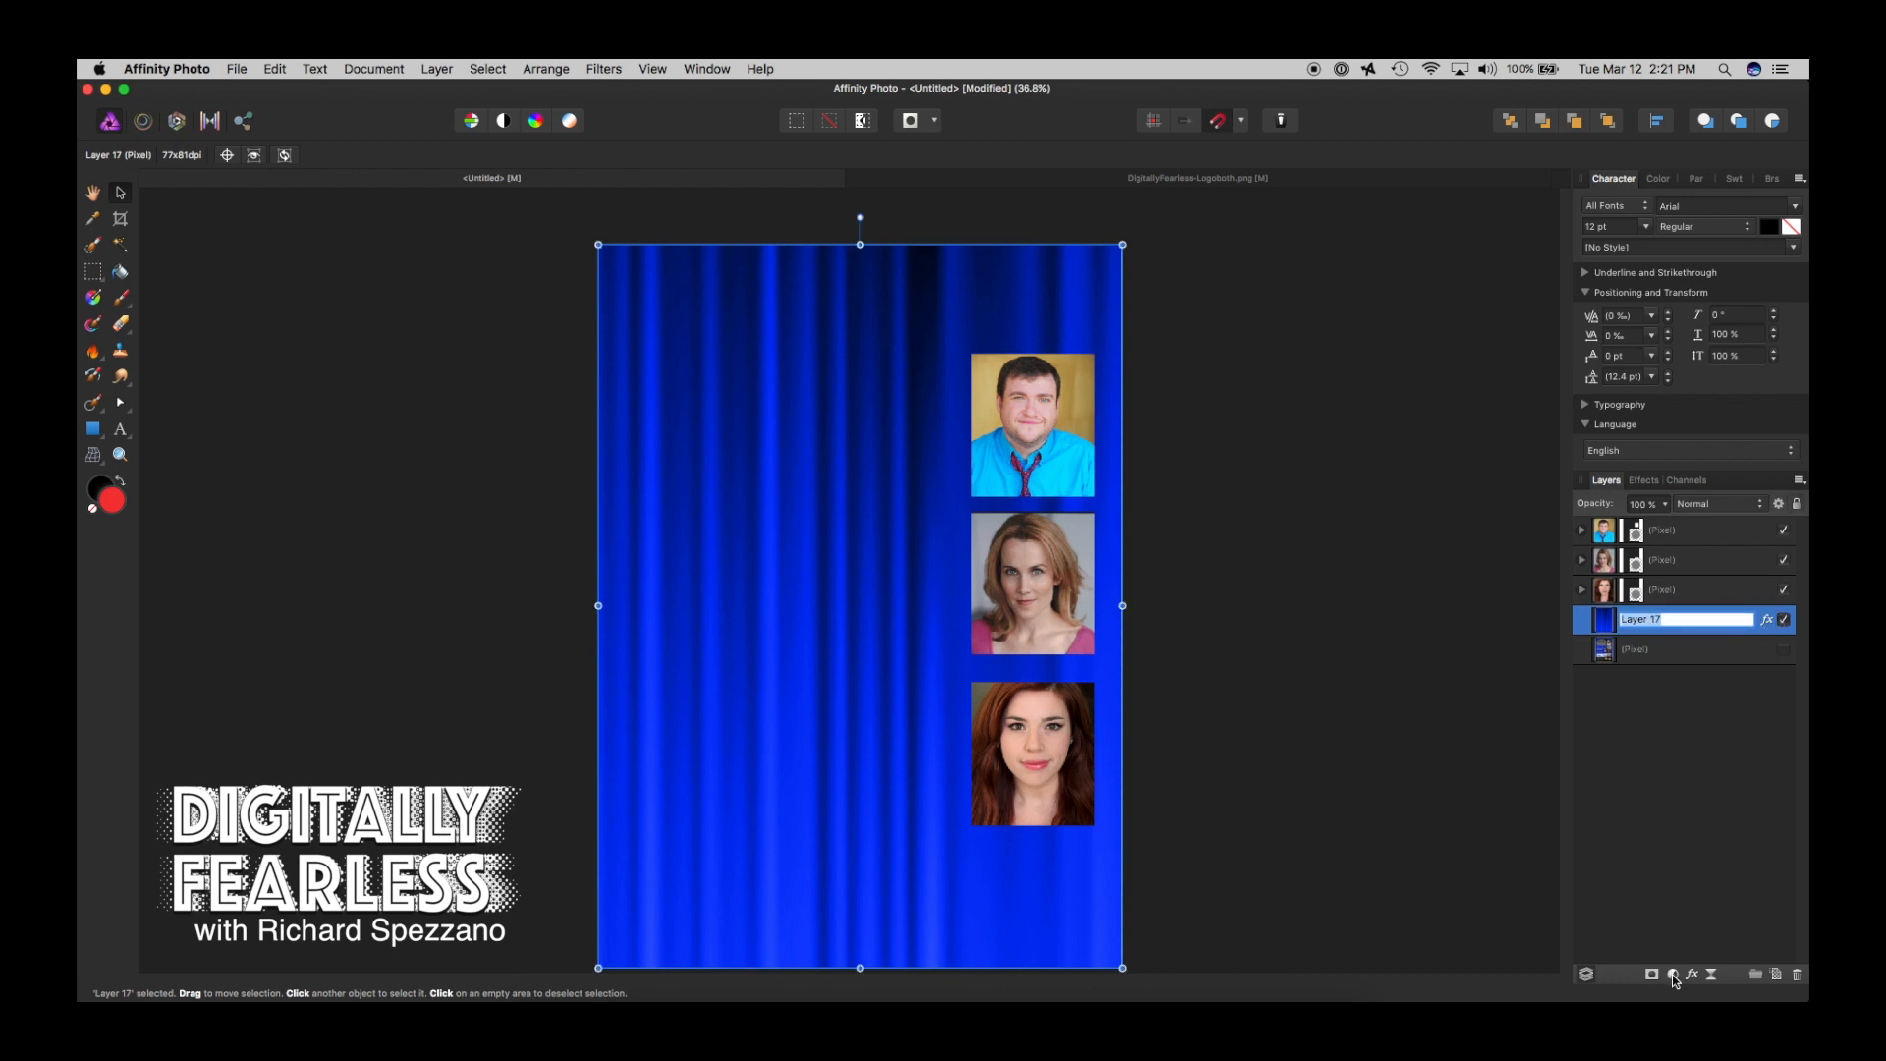
{"action": "left_click", "coordinate": [1674, 977]}
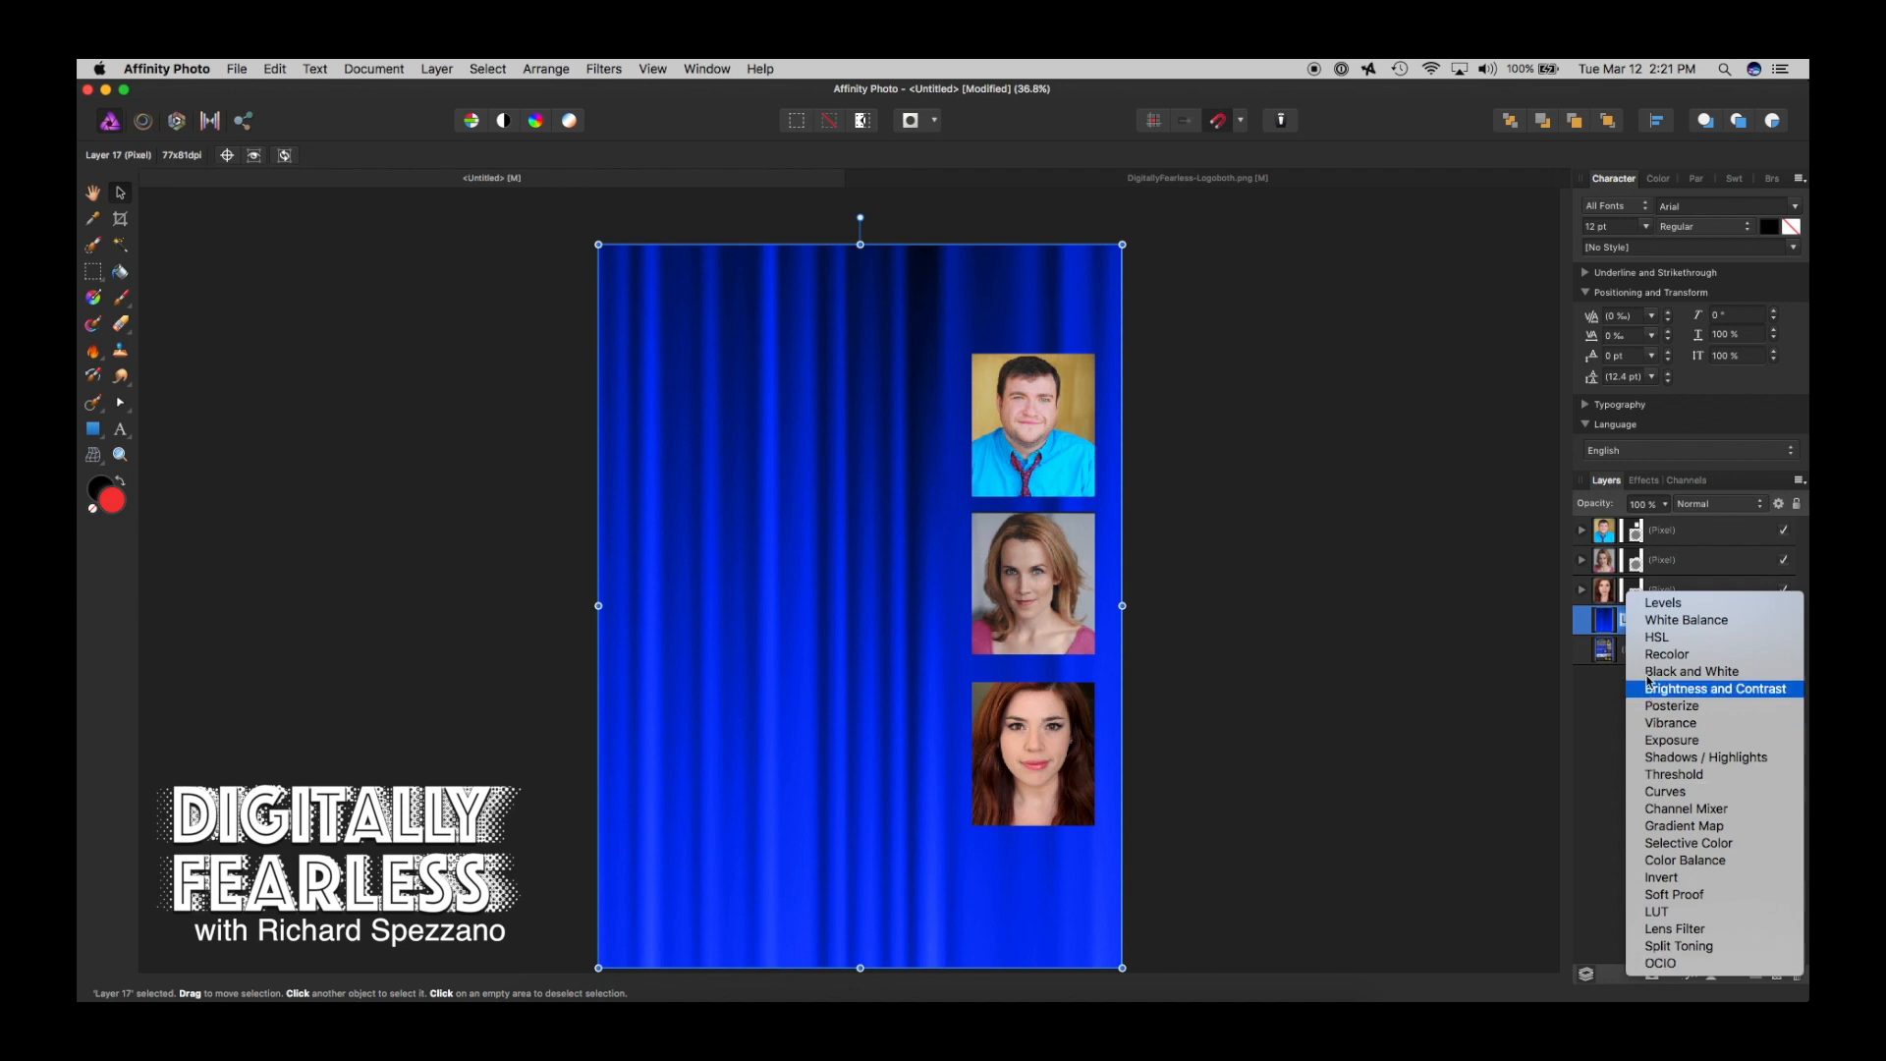
{"action": "left_click", "coordinate": [1645, 641]}
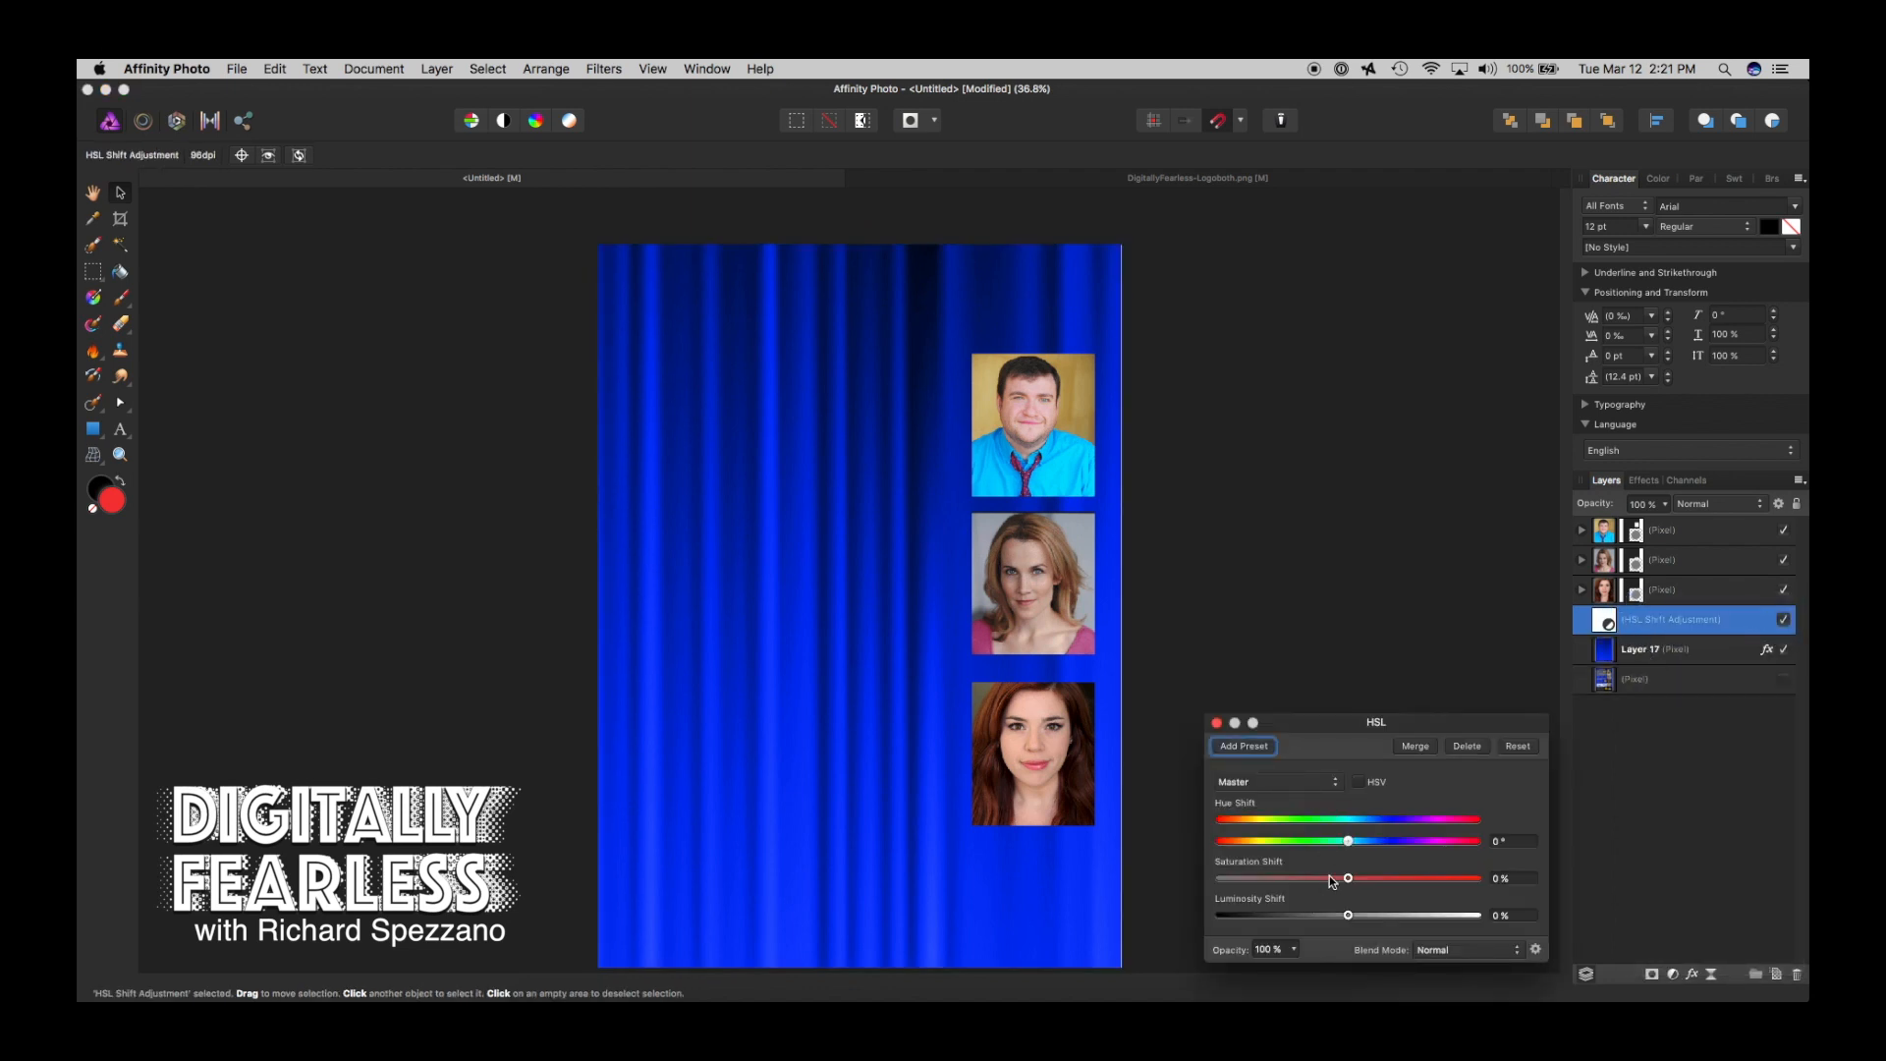
{"action": "left_click_drag", "start_coordinate": [1348, 841], "coordinate": [1337, 917]}
{"action": "left_click_drag", "start_coordinate": [1267, 842], "coordinate": [1281, 842]}
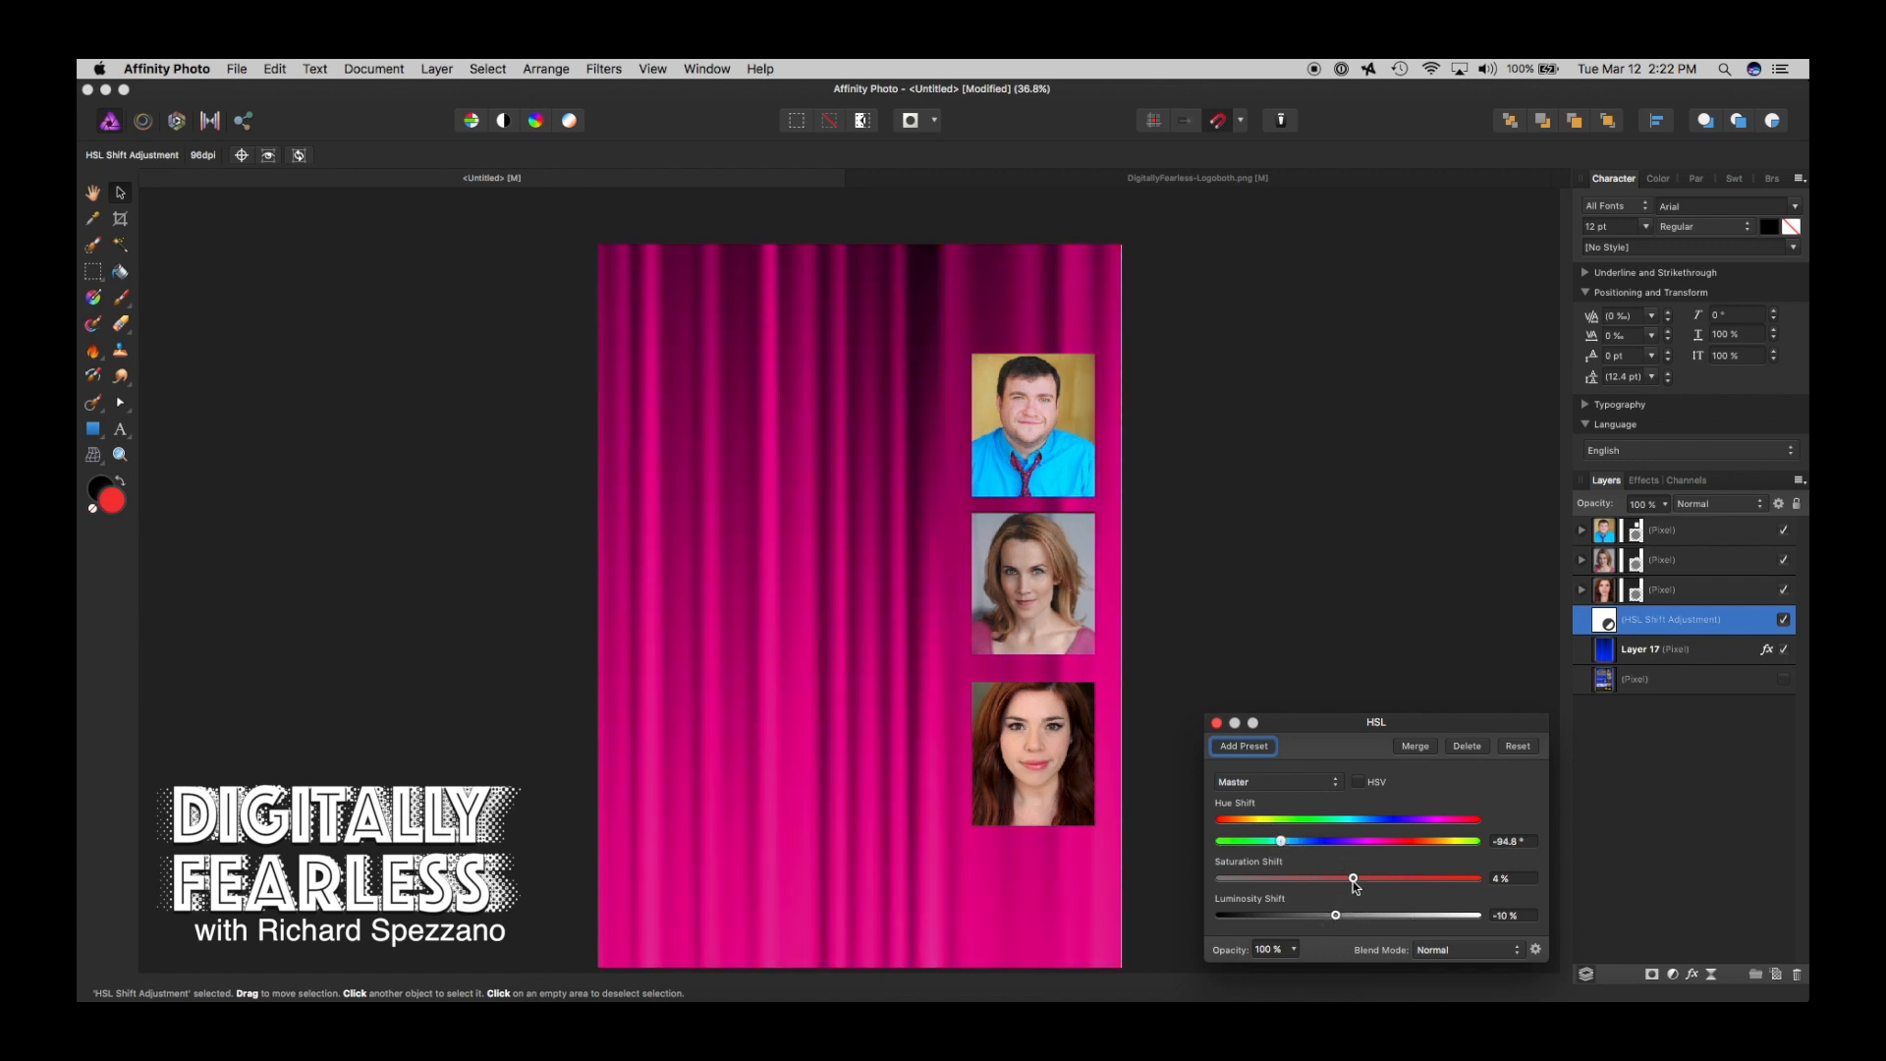